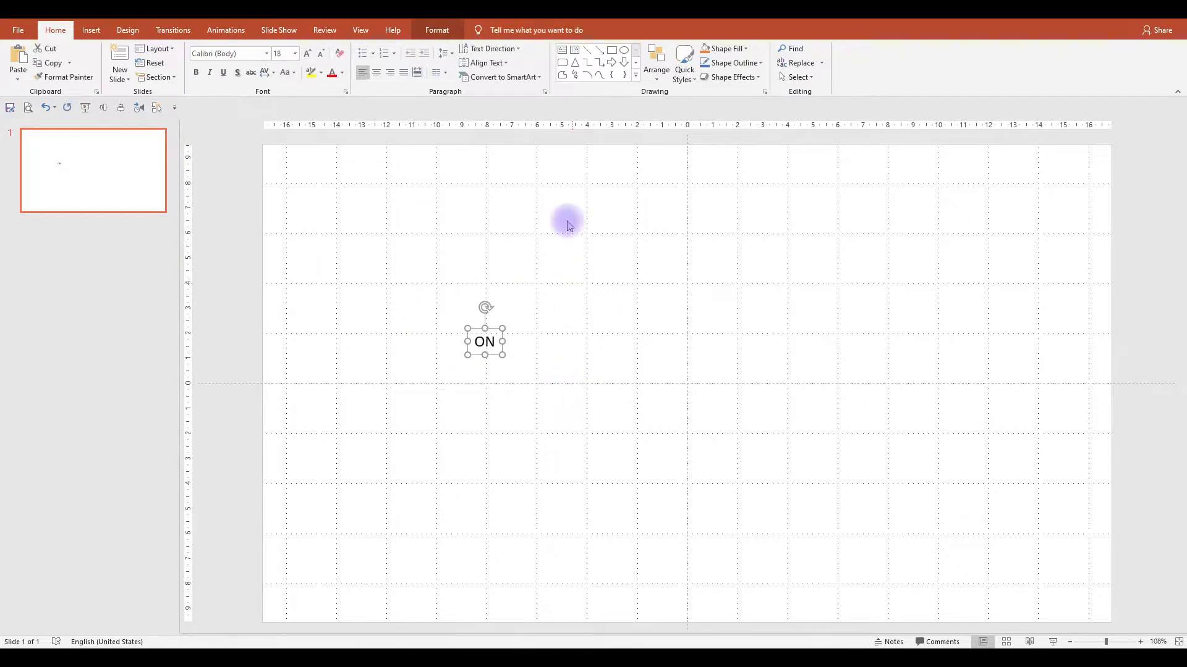
Center the ON text in its box and format it in the Ultra font at size 100.
left_click(483, 62)
left_click(485, 123)
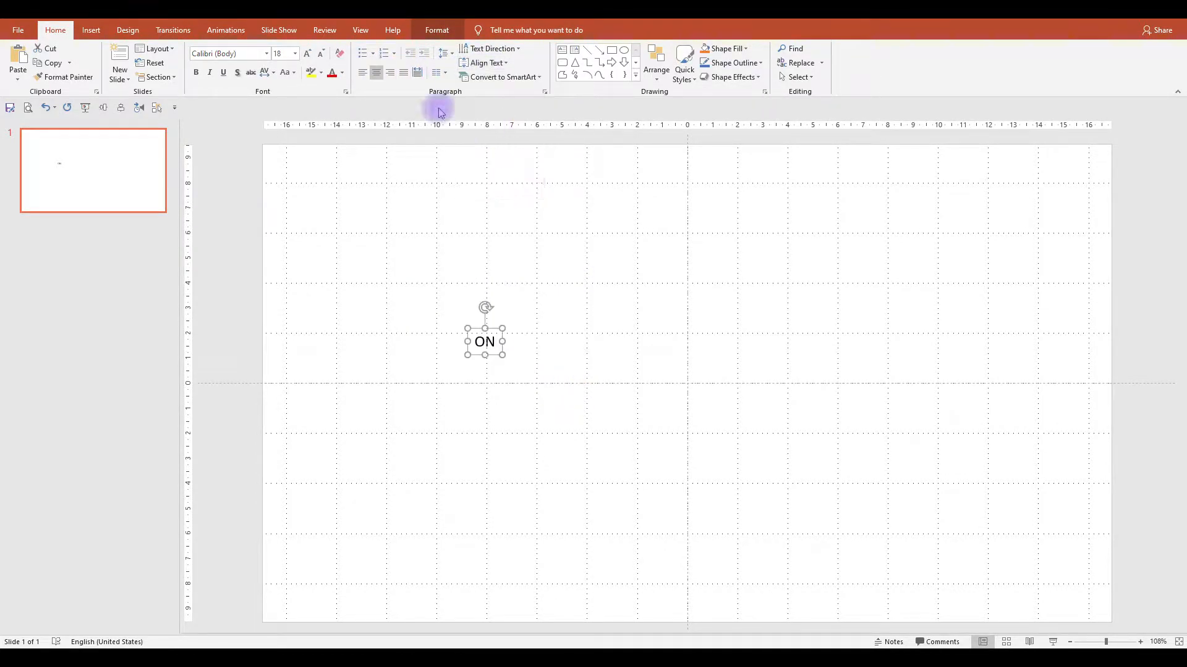
left_click(280, 53)
type("100")
key("Return")
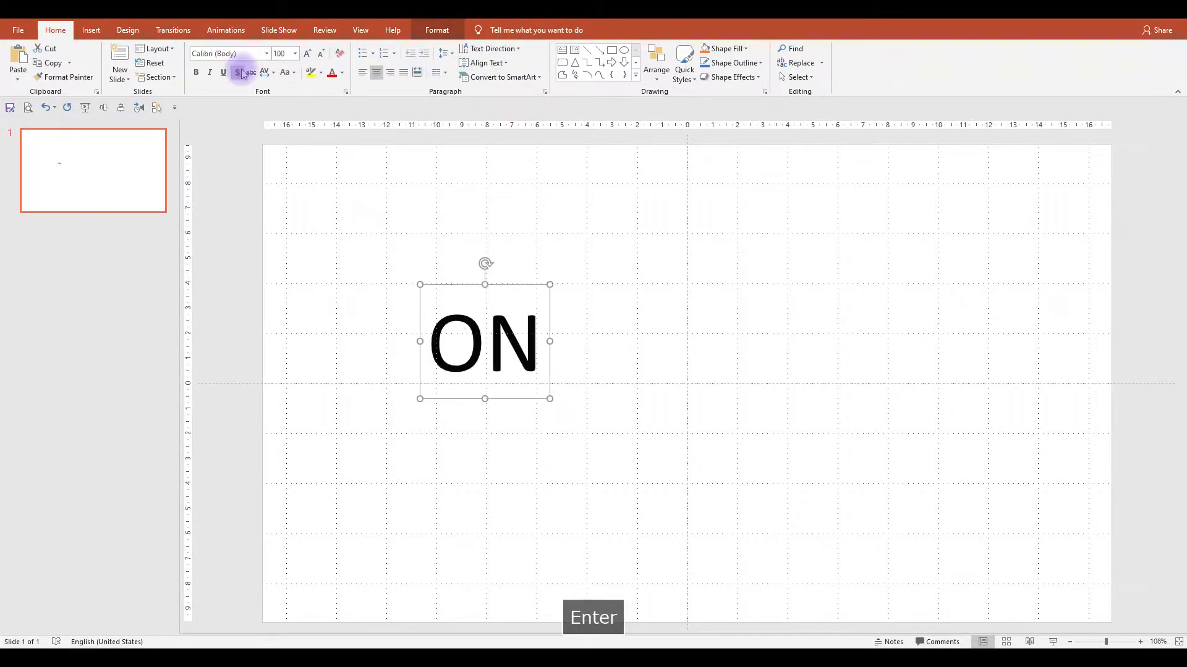
left_click(266, 53)
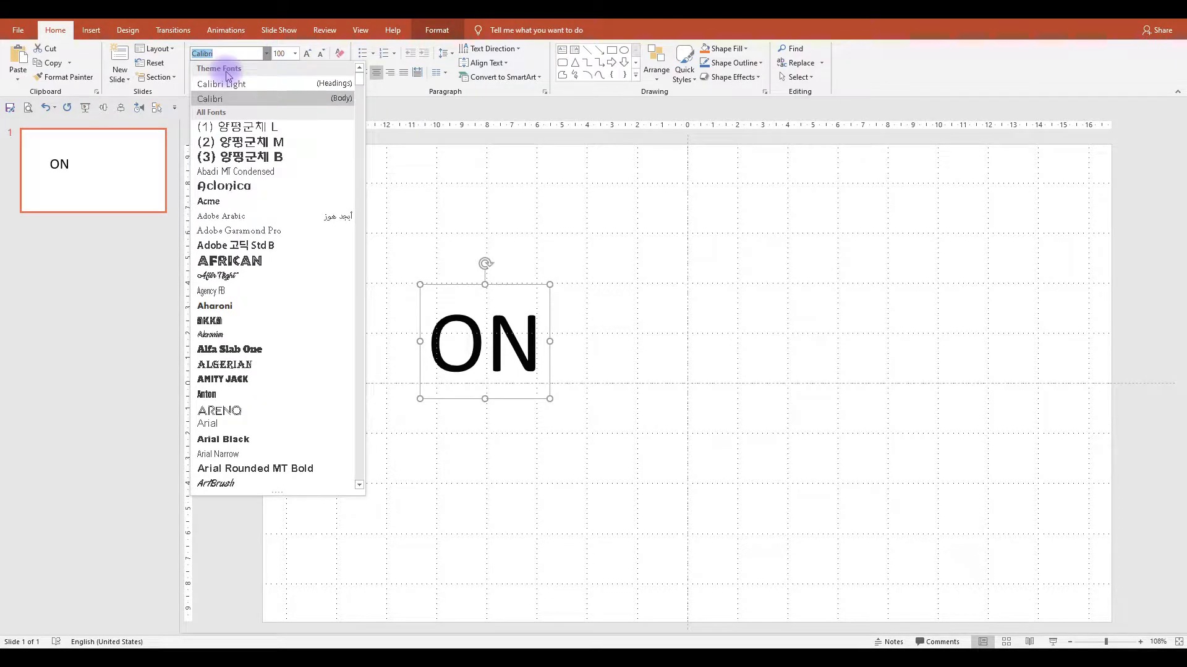
type("ult")
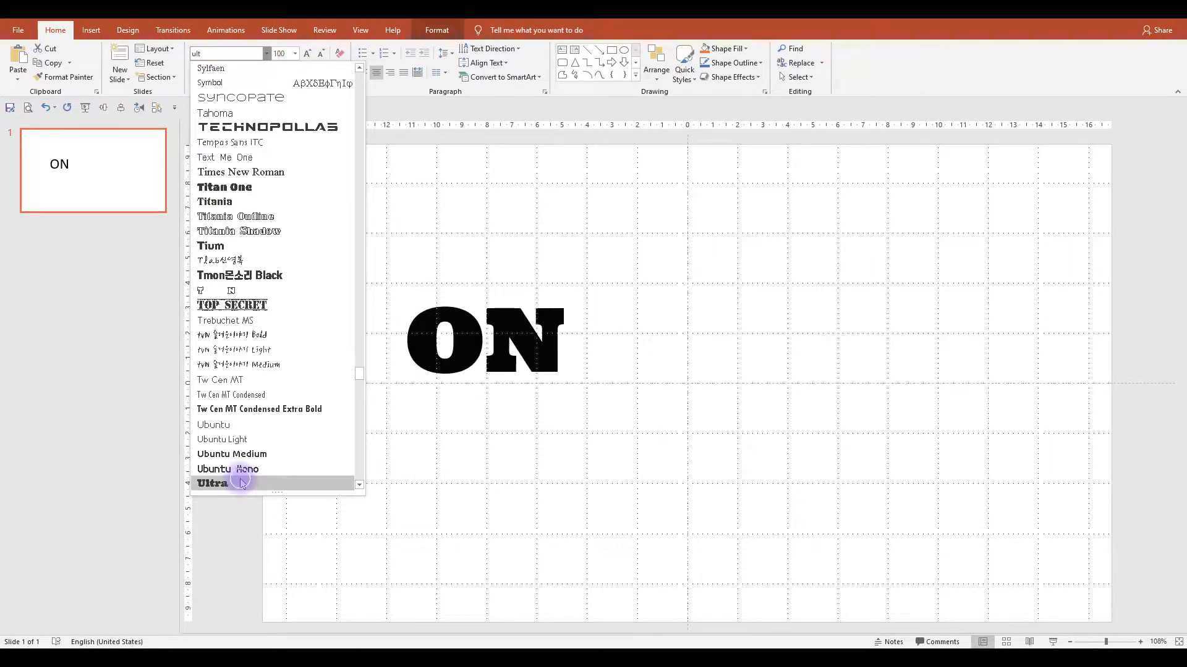
left_click(241, 481)
Move the ON text up against the slide's vertical center line, then duplicate it and change the copy to BTS.
left_click(514, 399)
left_click_drag(517, 398, 830, 426)
key("ctrl+d")
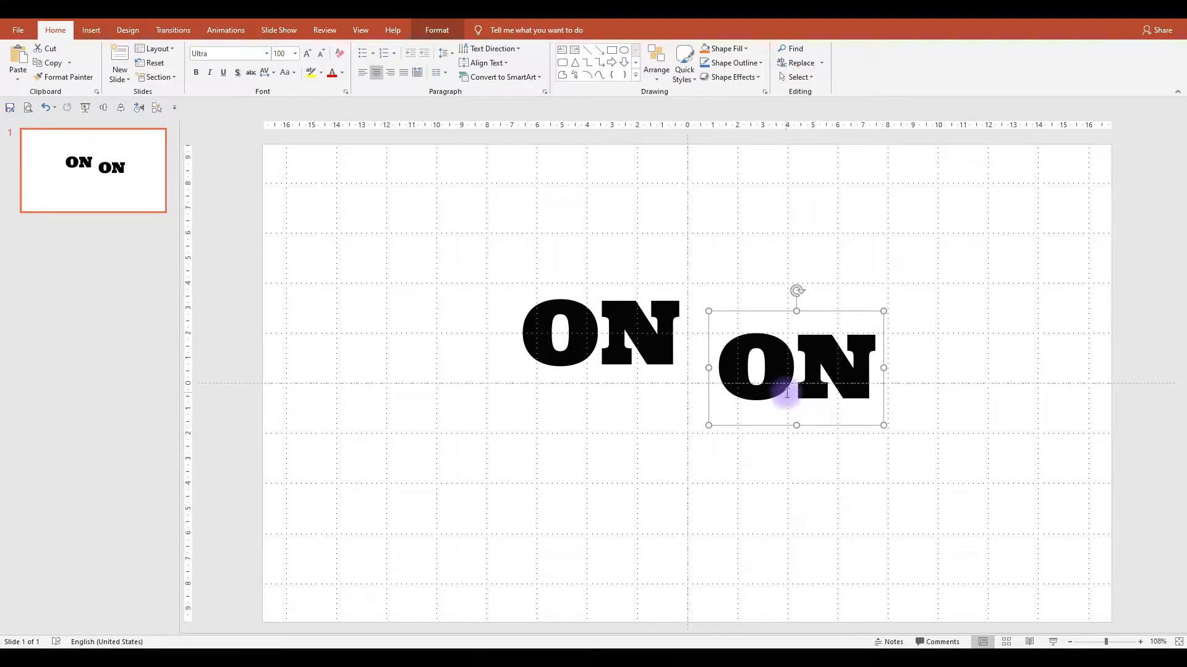
left_click(786, 391)
key("Delete")
key("Delete")
type("BTS")
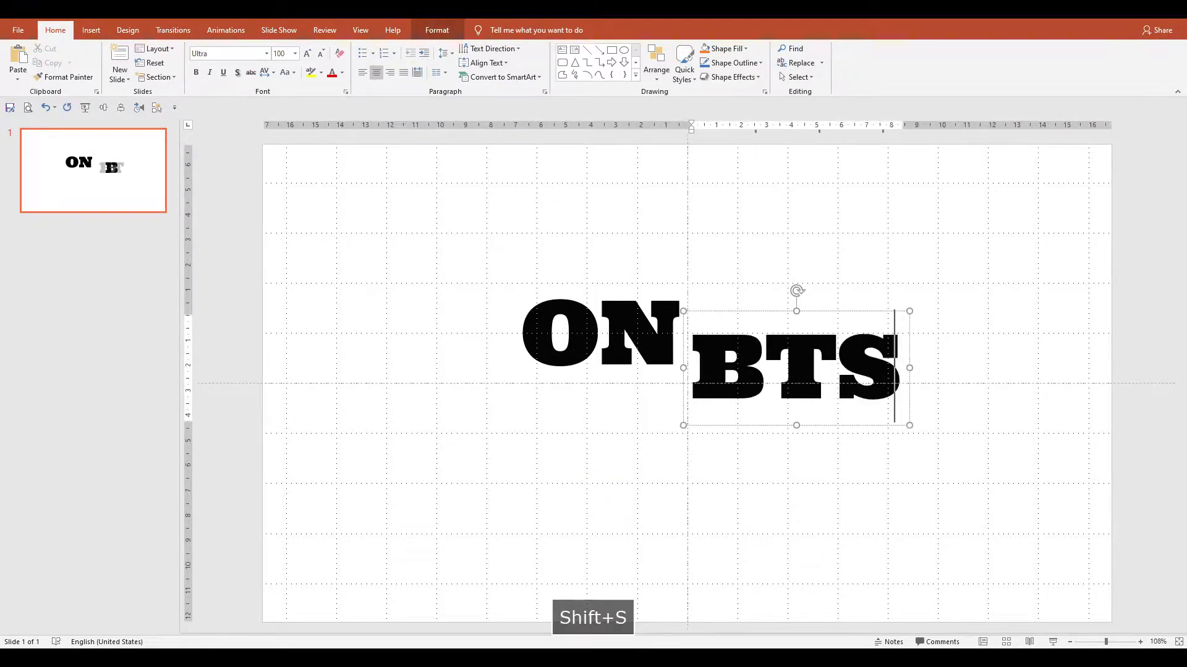
Align BTS and ON to the slide's vertical middle on either side of the center line and nudge both slightly down.
left_click_drag(760, 426, 768, 427)
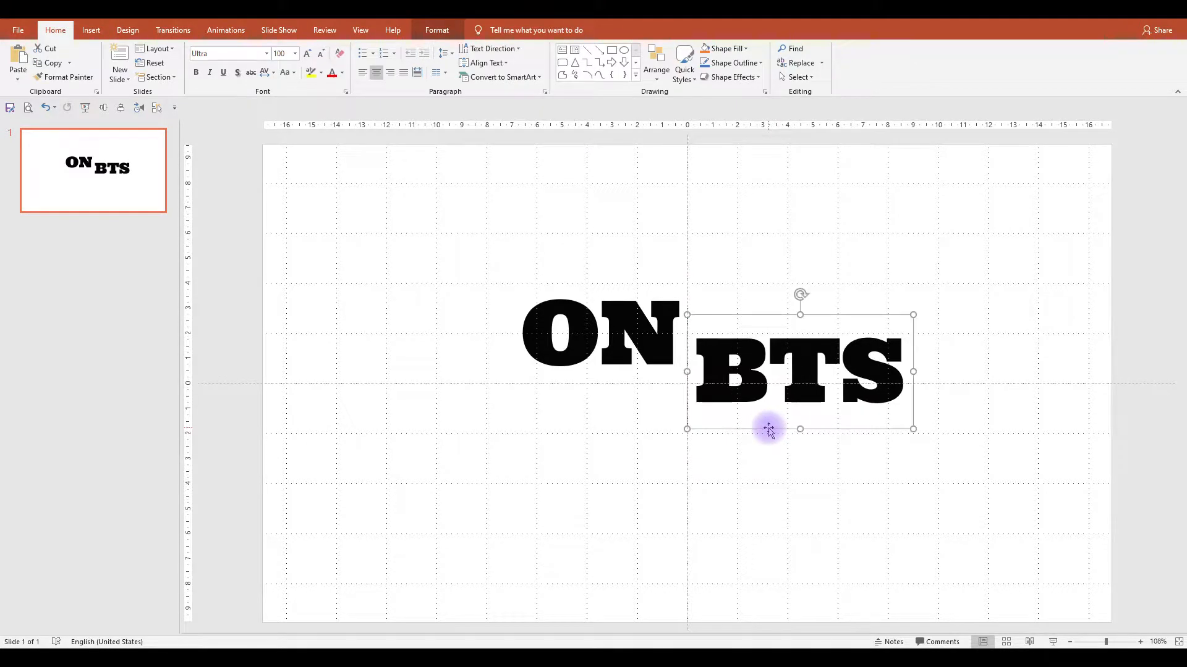
left_click(103, 107)
left_click(577, 312)
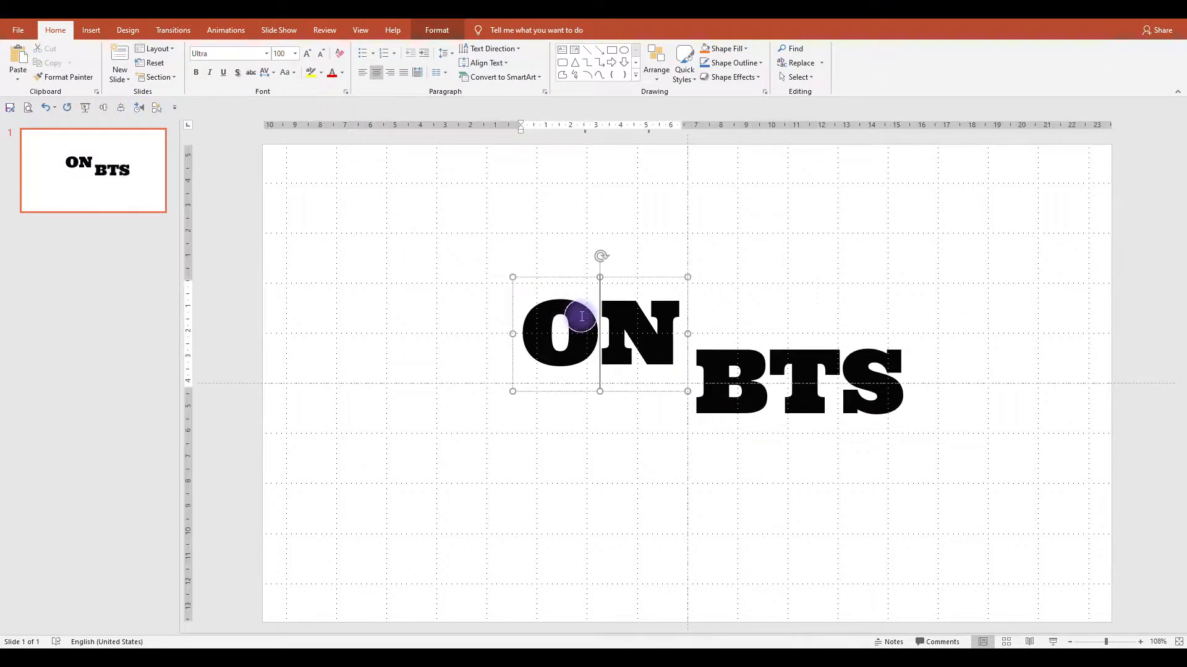
left_click(103, 108)
left_click_drag(463, 273, 1004, 524)
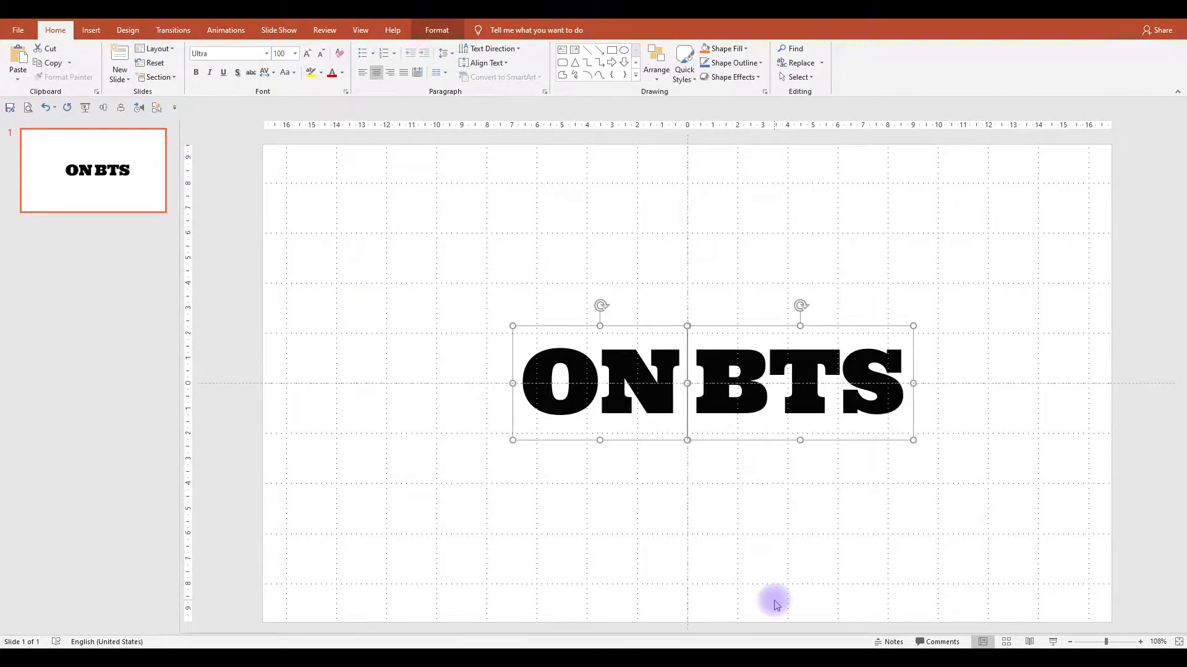
key("Down")
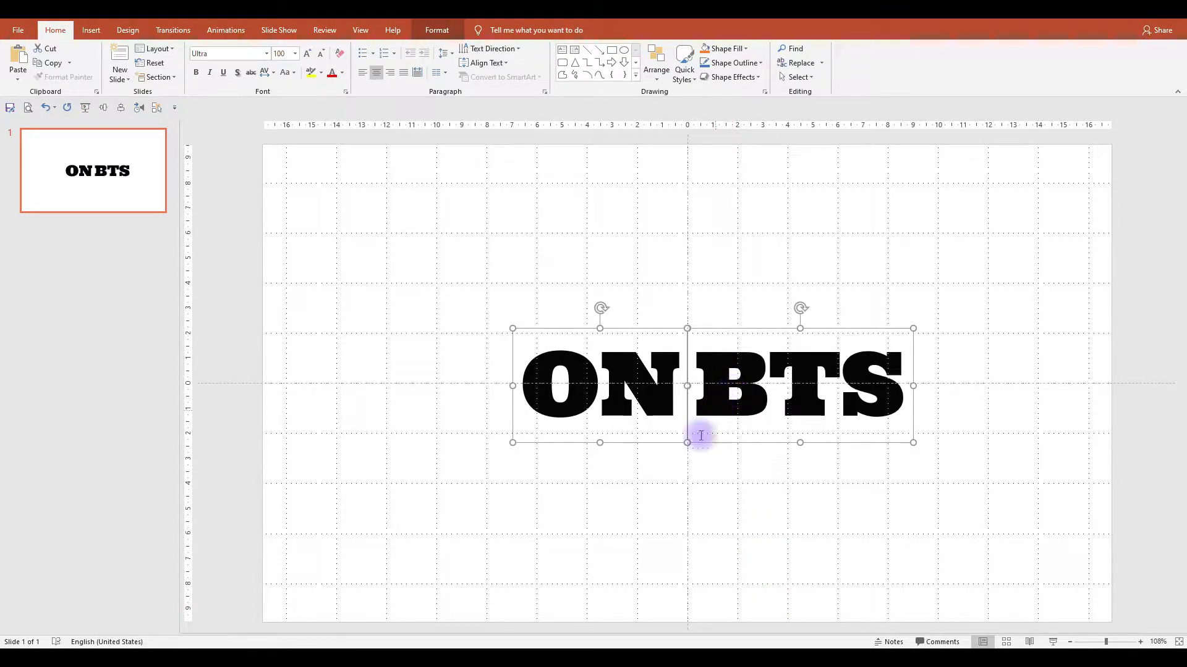
Draw a thin vertical rectangle about 3.28 cm high and 0.27 cm wide above the ON text.
left_click(448, 185)
left_click(612, 52)
left_click_drag(574, 219, 580, 301)
Set the thin rectangle's width to 0.2 cm and its height to 3 cm.
right_click(577, 289)
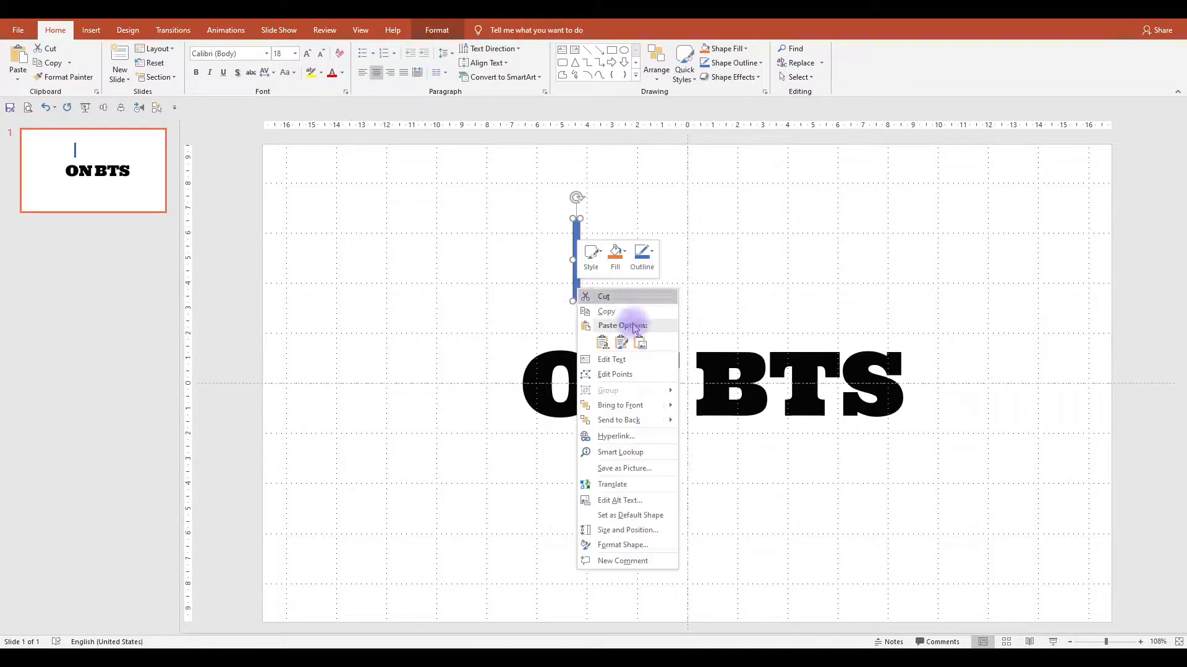
left_click(643, 547)
left_click(1071, 218)
left_click(1082, 175)
left_click(1058, 200)
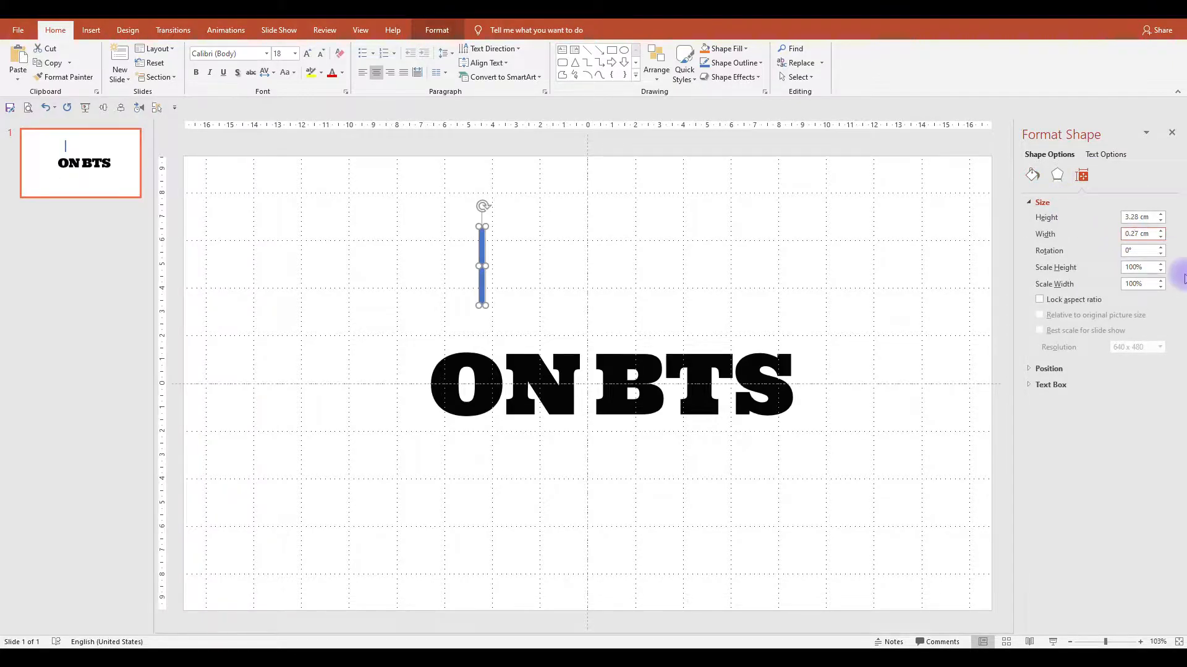
key("BackSpace")
key("Return")
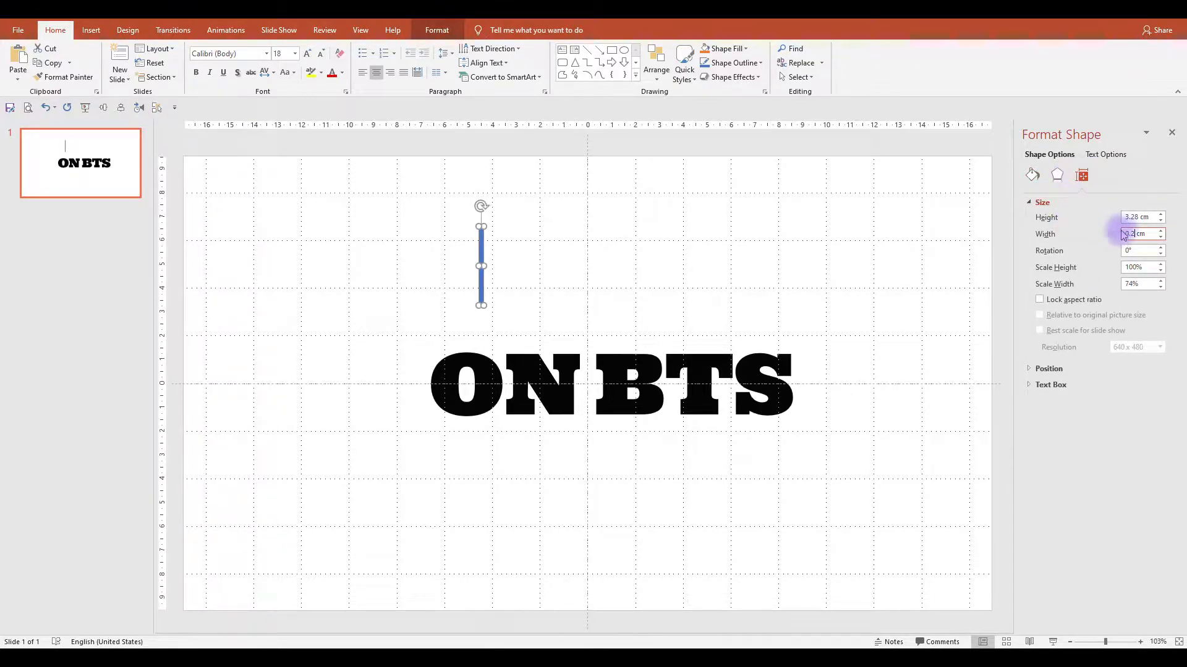
left_click(1046, 220)
type("3")
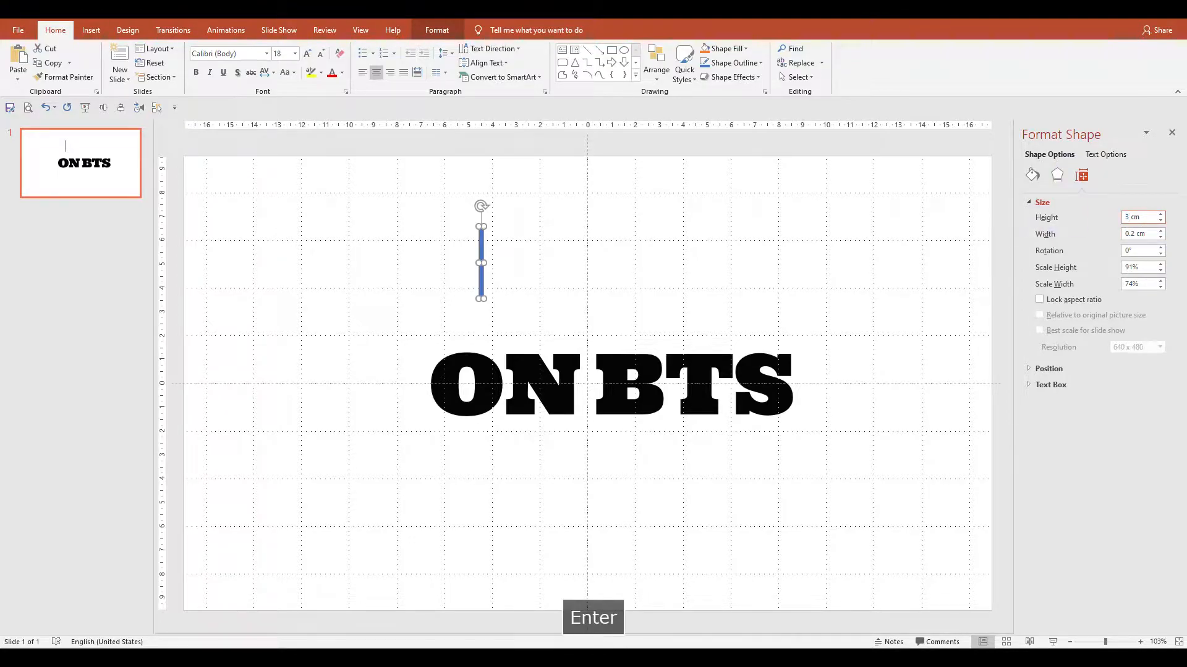
Center the thin rectangle on the slide between ON and BTS and rotate it 15° clockwise into a slash.
left_click(103, 109)
left_click(122, 107)
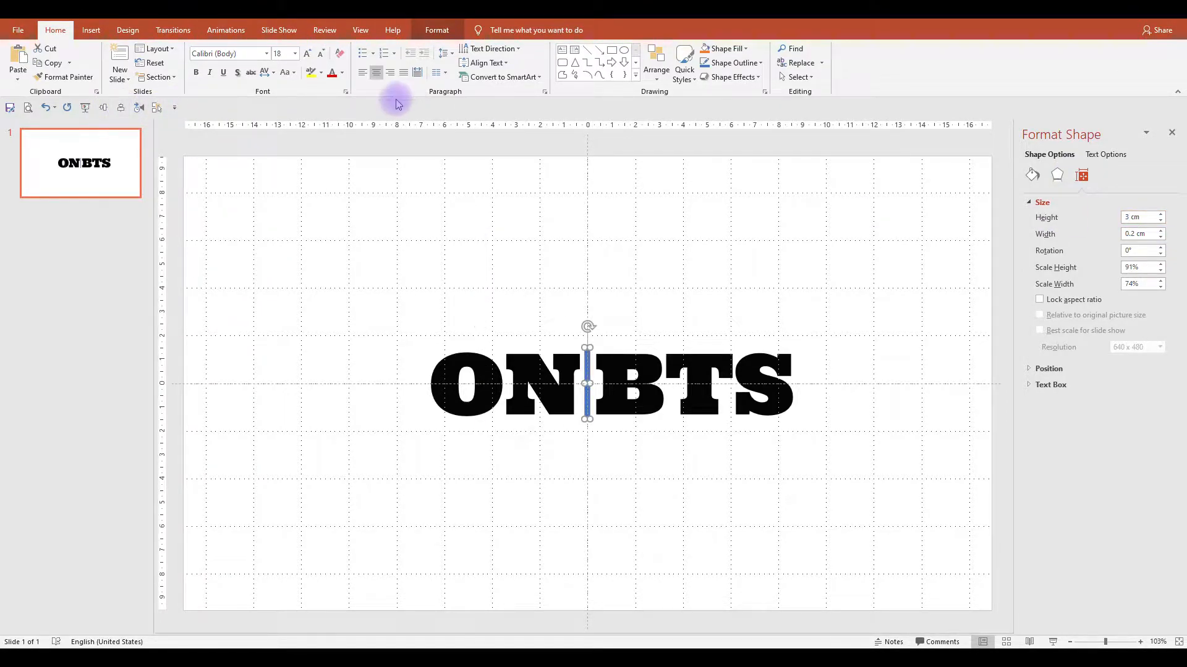
key("alt+Right")
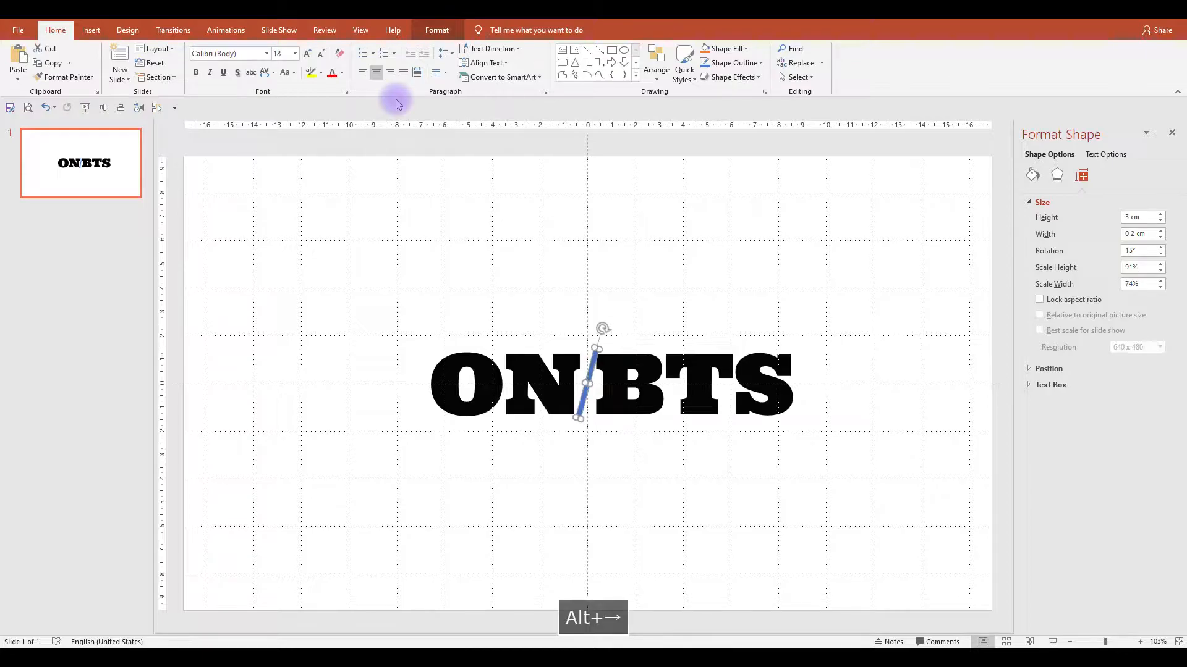
Nudge BTS to the right and ON to the left to leave even gaps around the slash.
left_click(698, 389)
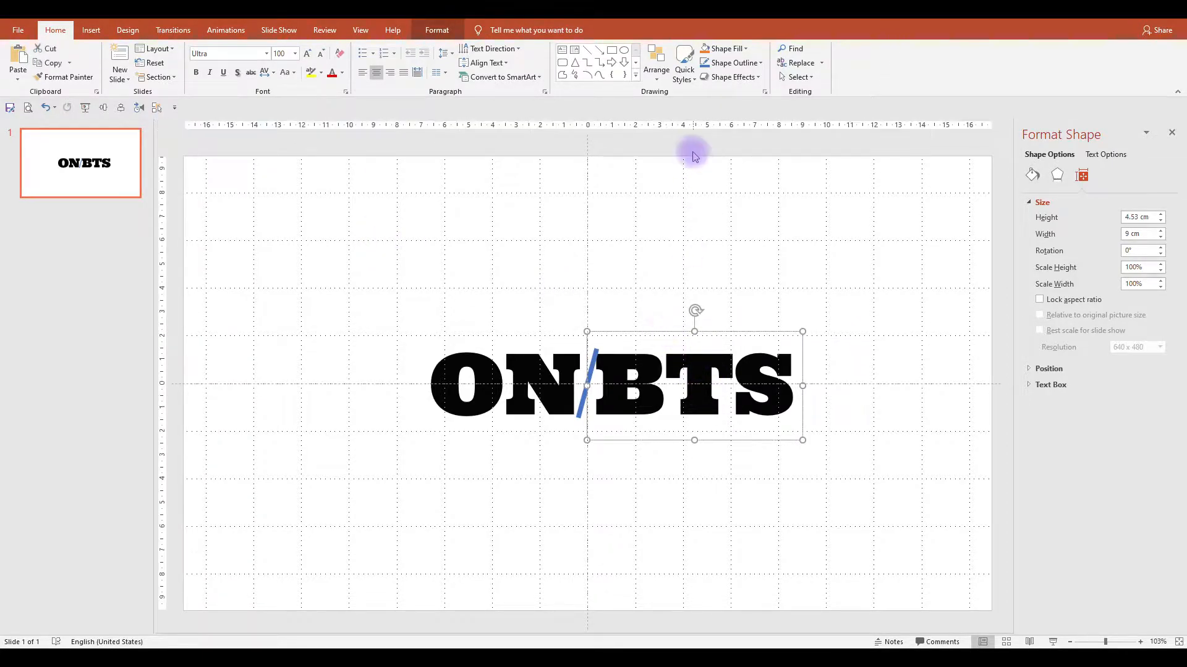
key("Right")
key("Right")
key("Right")
key("Right")
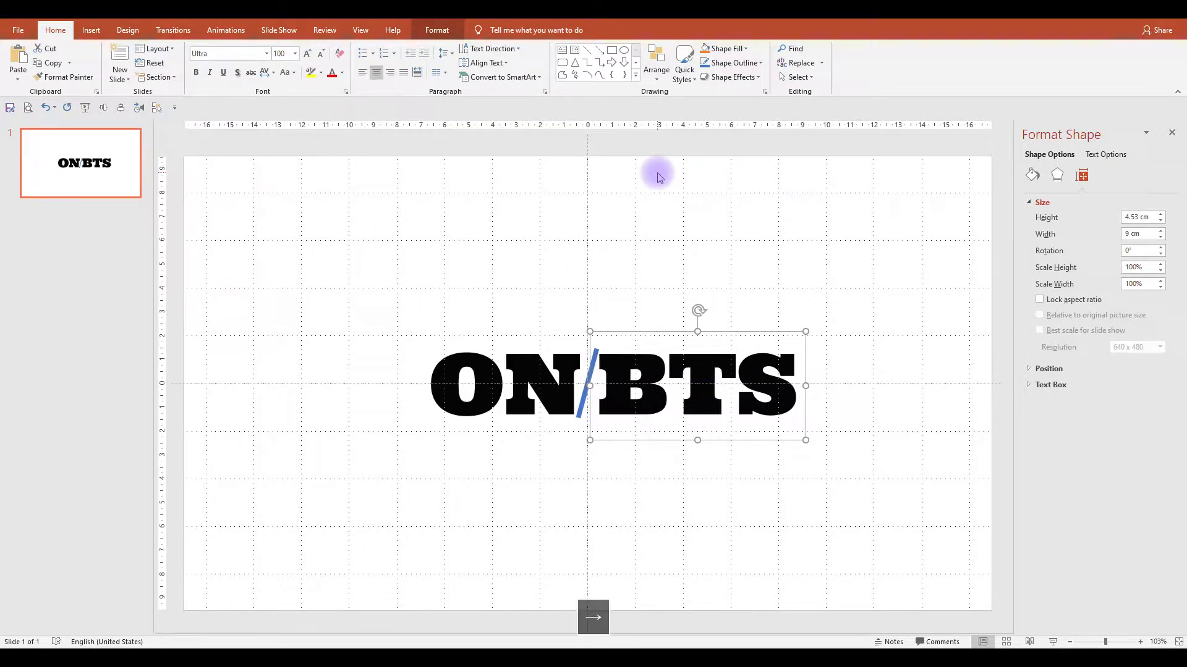
key("Right")
key("Right")
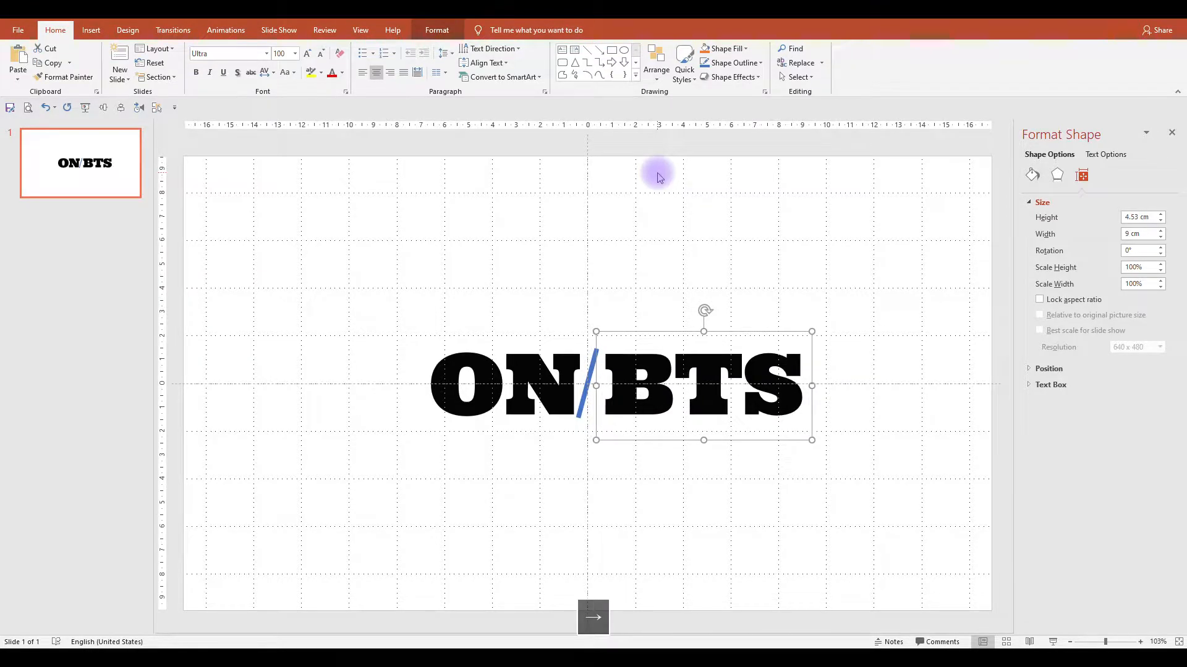
left_click(498, 391)
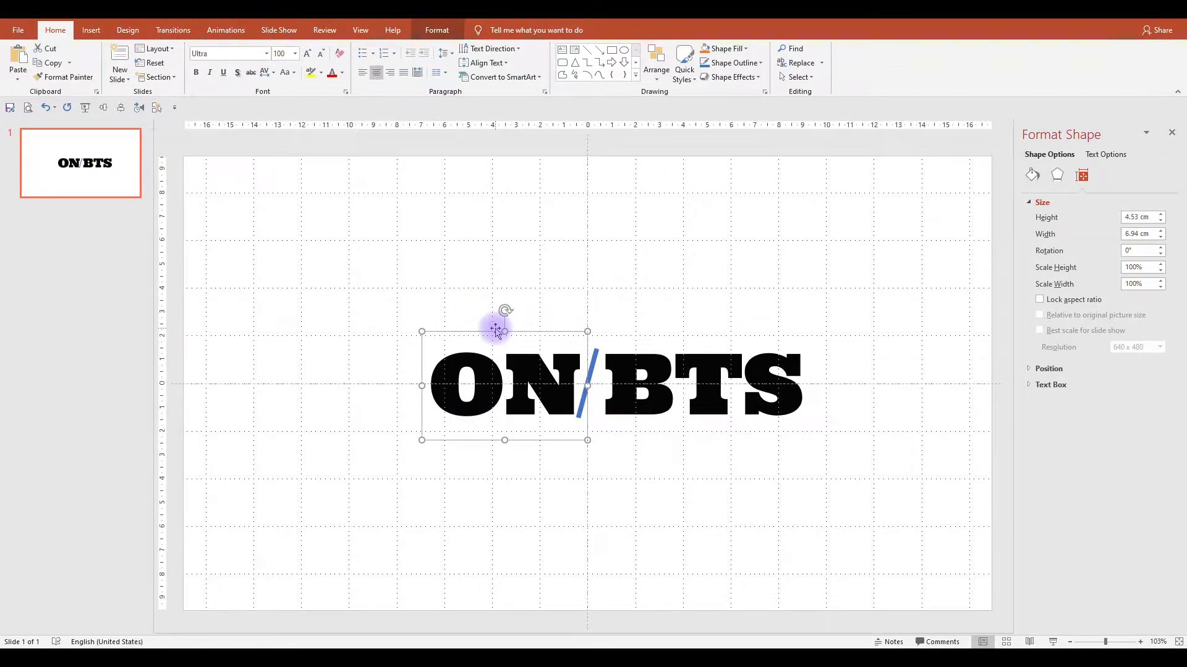
key("Left")
key("Left")
key("Left")
key("Left")
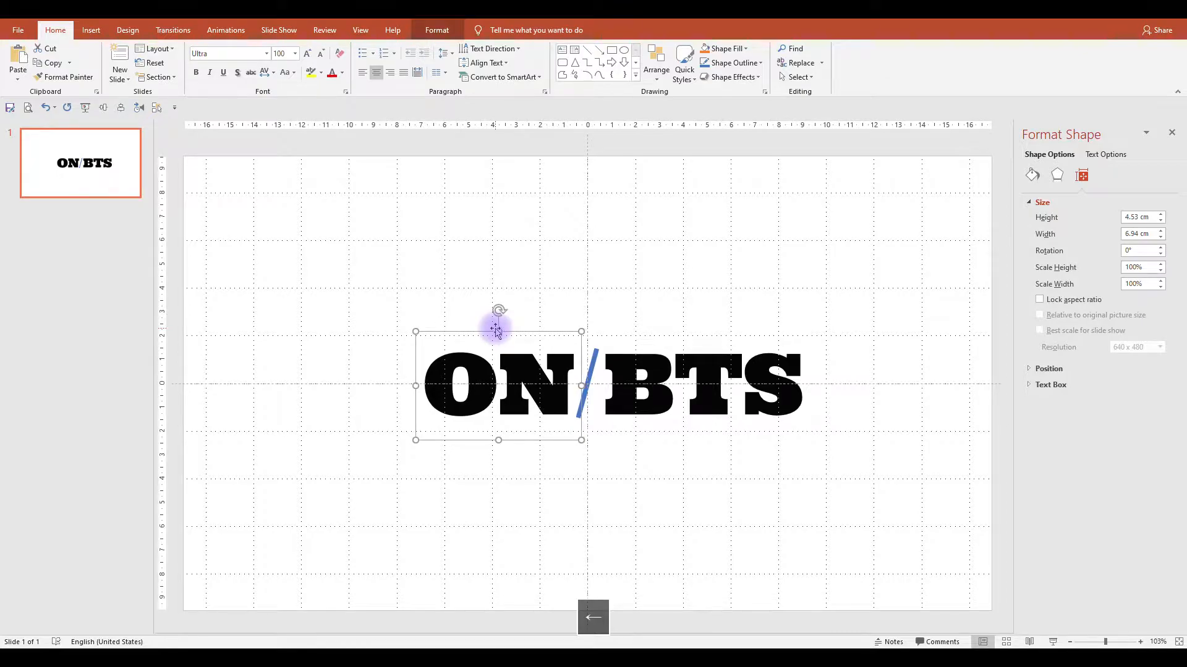
Group ON, the slash and BTS, and nudge the group slightly above the slide's middle.
left_click(877, 283)
left_click_drag(388, 298, 901, 498)
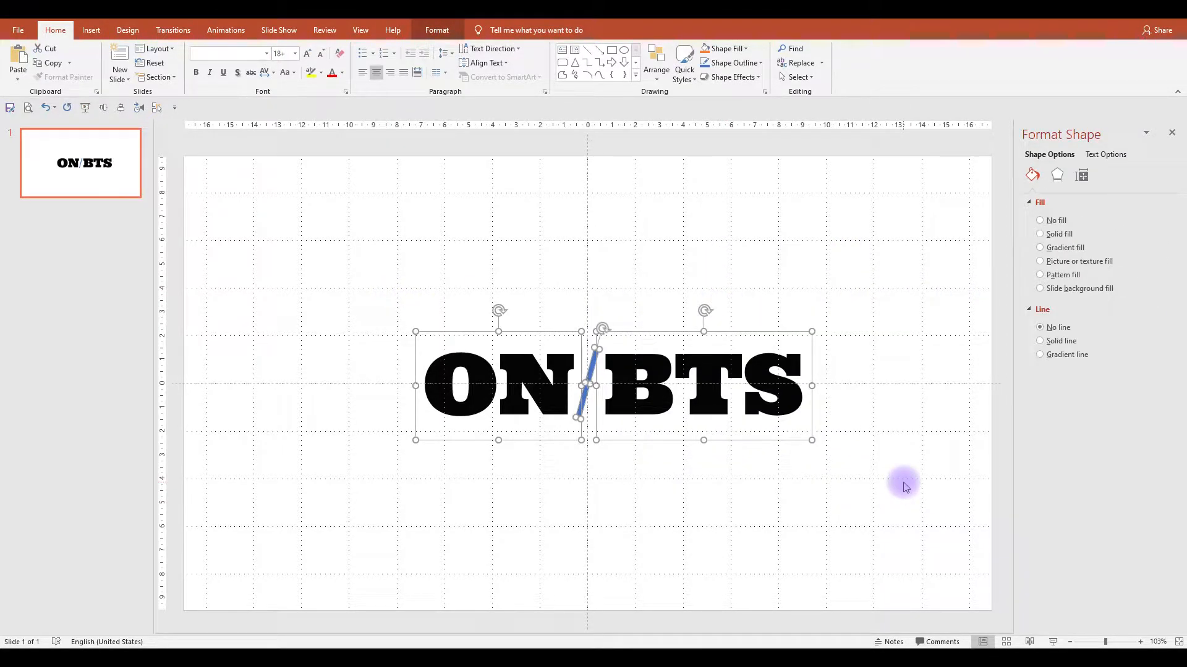
key("ctrl+g")
key("Up")
key("Up")
key("Up")
key("Up")
key("Up")
key("Up")
key("Up")
key("Up")
key("Up")
key("Up")
key("Up")
key("Up")
key("Up")
key("Up")
key("Up")
key("Up")
key("Up")
key("Up")
key("Down")
key("Down")
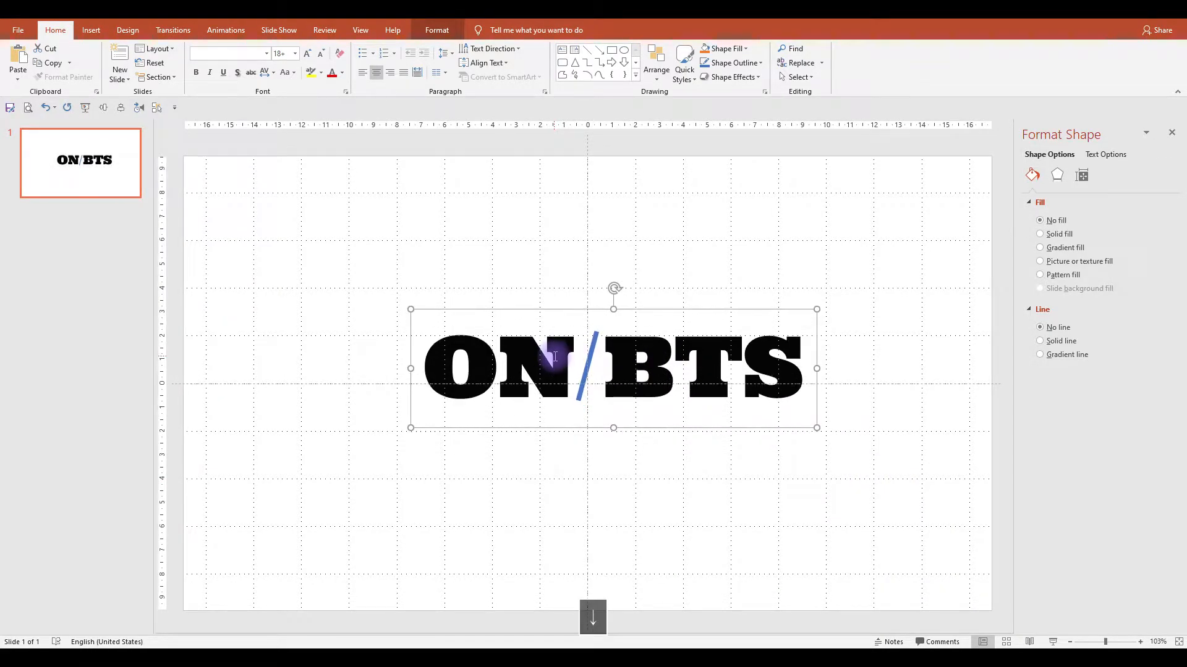
key("Up")
key("Up")
key("Down")
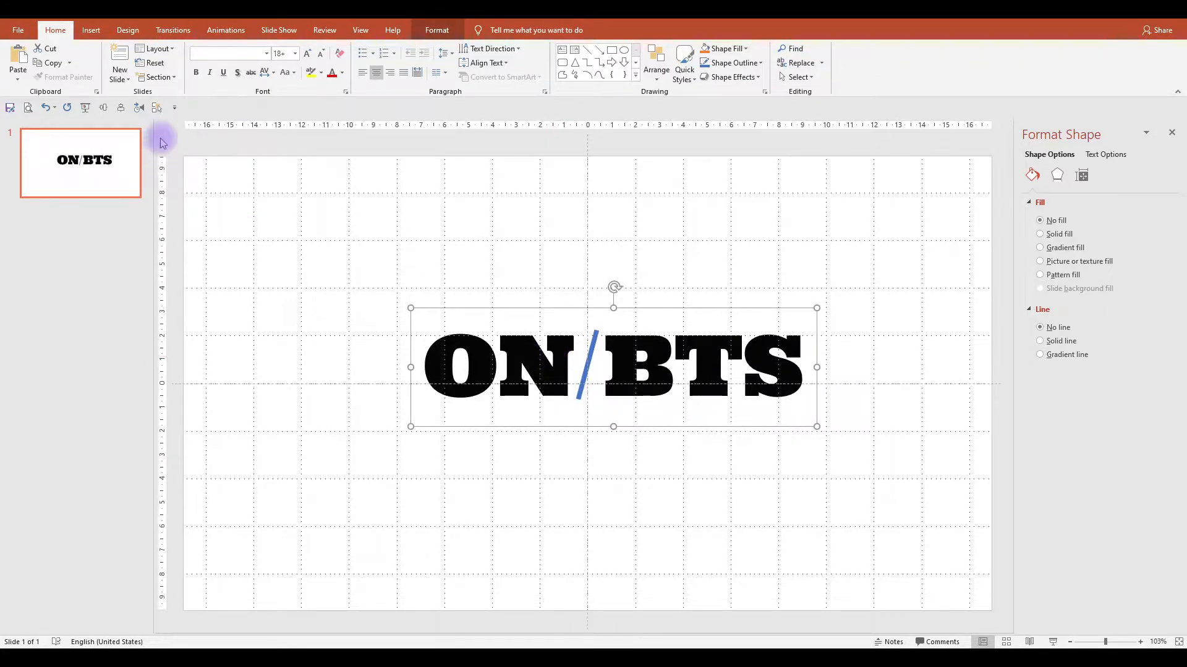
Center the title group horizontally on the slide, then ungroup it.
left_click(121, 108)
left_click(657, 481)
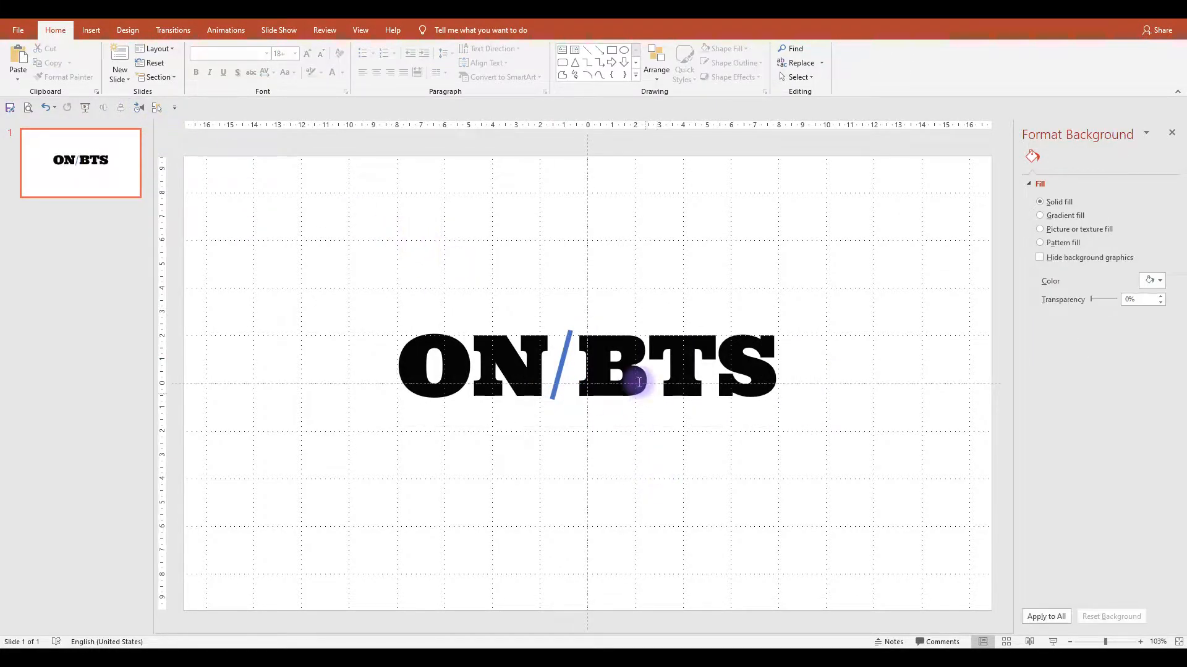
left_click(643, 398)
left_click(569, 428)
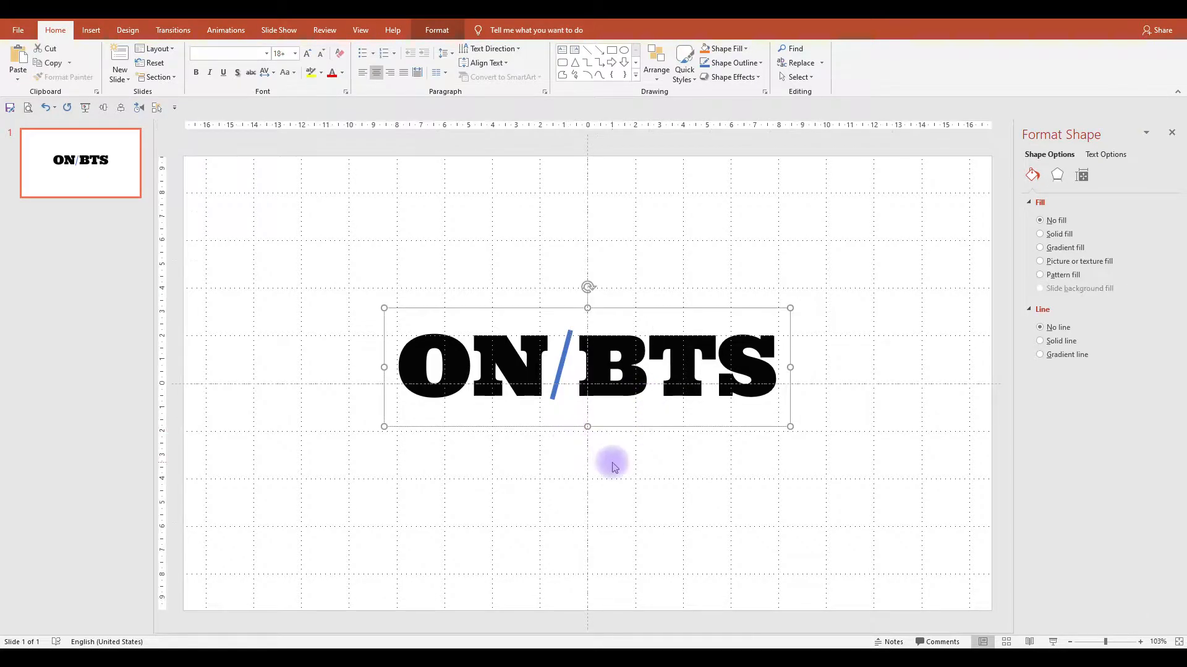
key("ctrl+shift+g")
left_click(704, 453)
Duplicate the BTS text and place the copy centered below the ON/BTS title.
left_click(717, 411)
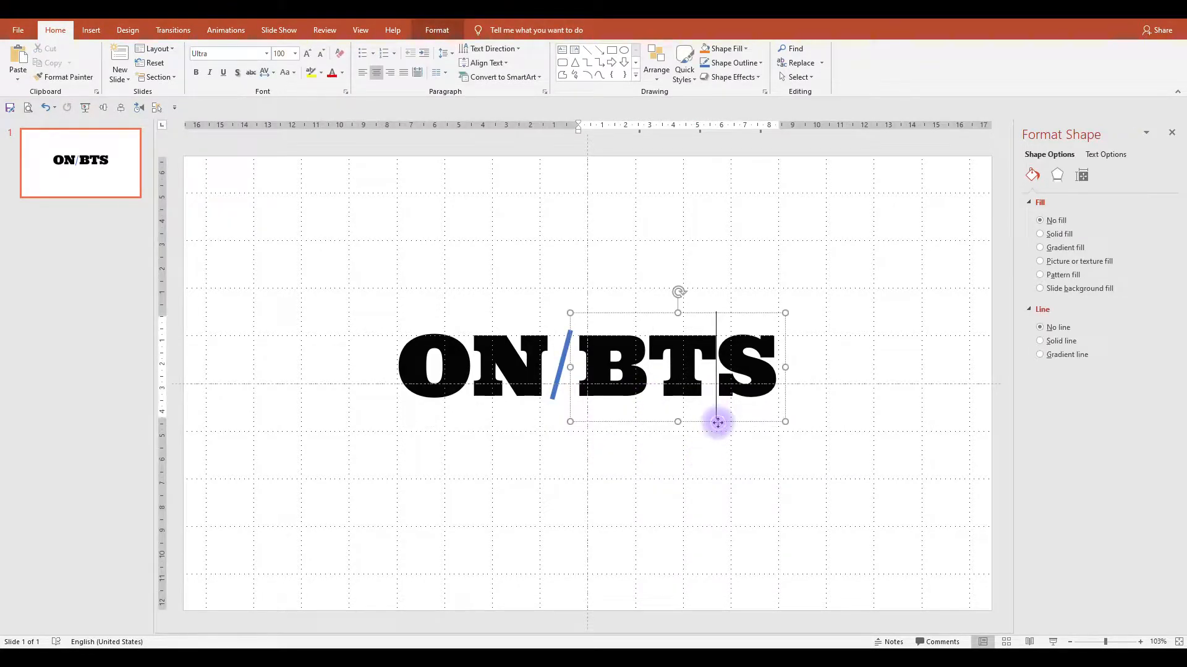
key("ctrl+d")
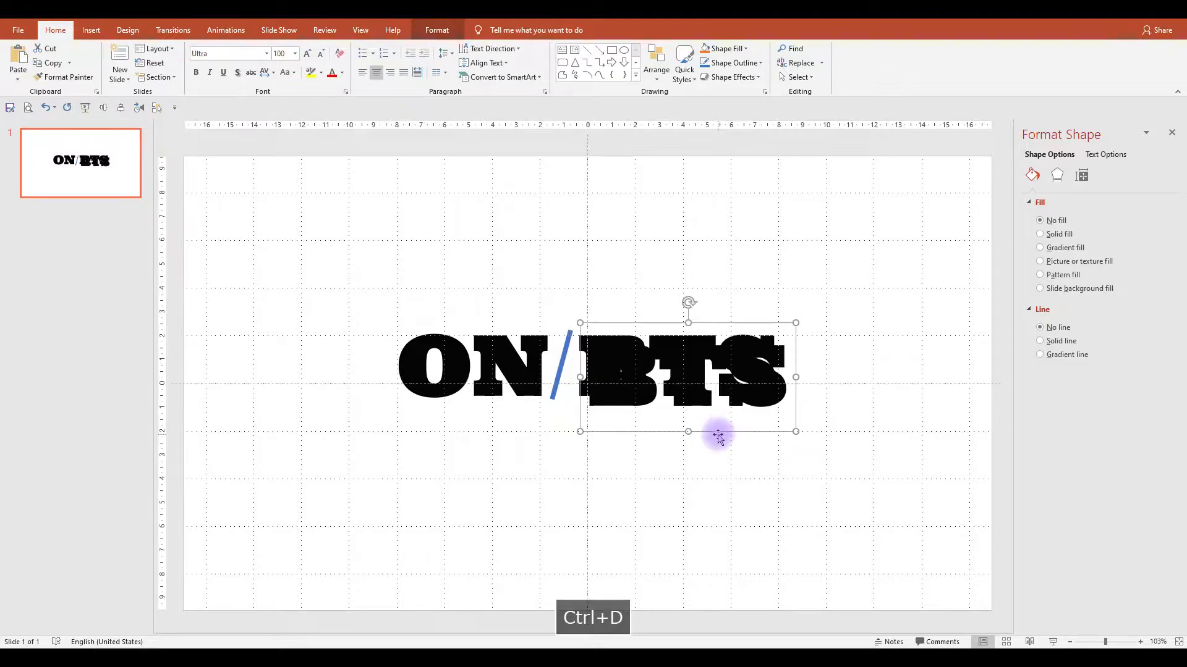
left_click_drag(719, 437, 626, 527)
Set the lower BTS copy's font size to 30 and replace its text with "MAP OF THE SOUL : 7".
double_click(545, 481)
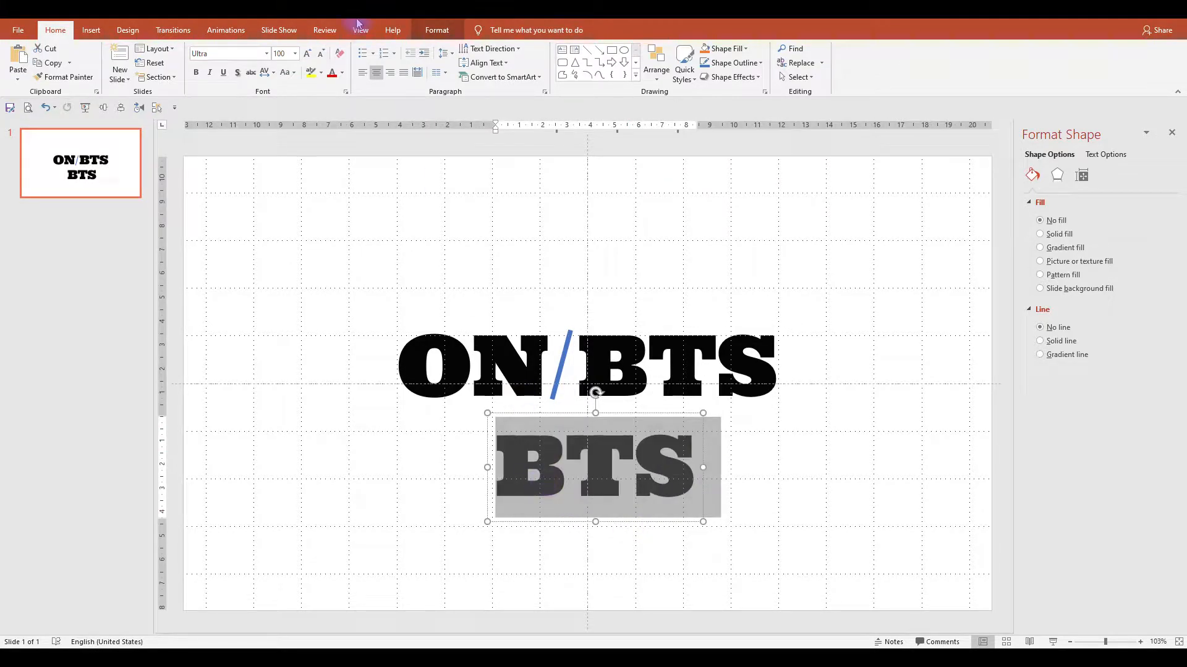
type("30")
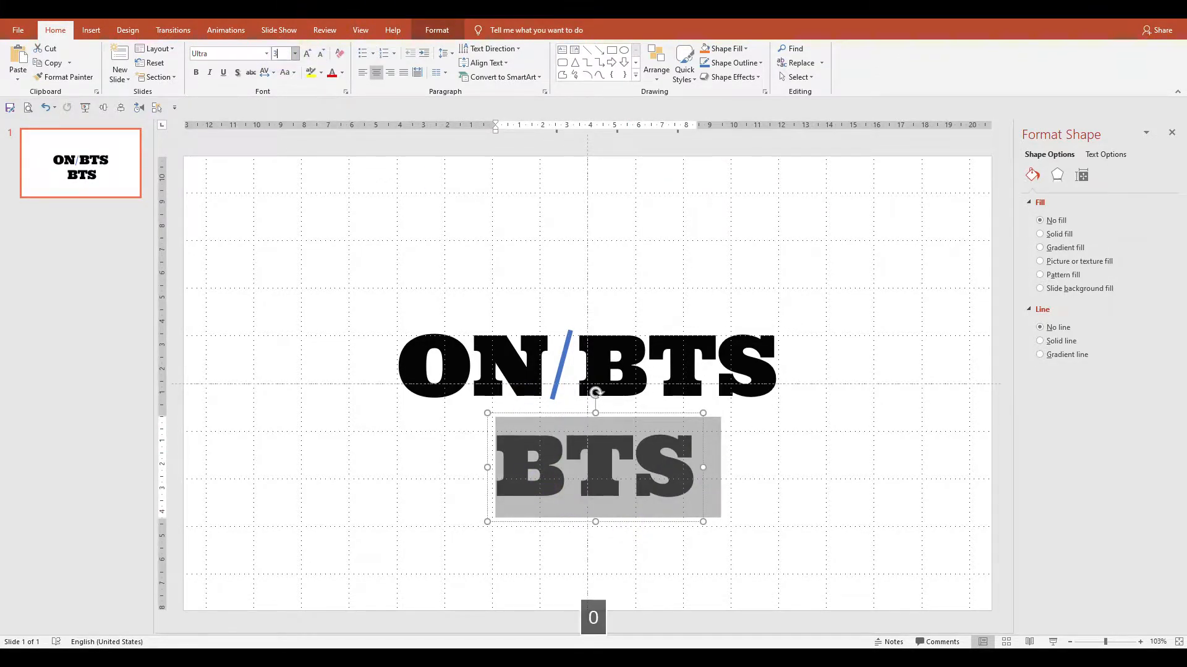
key("Return")
type("MAP OF THE SOUL ")
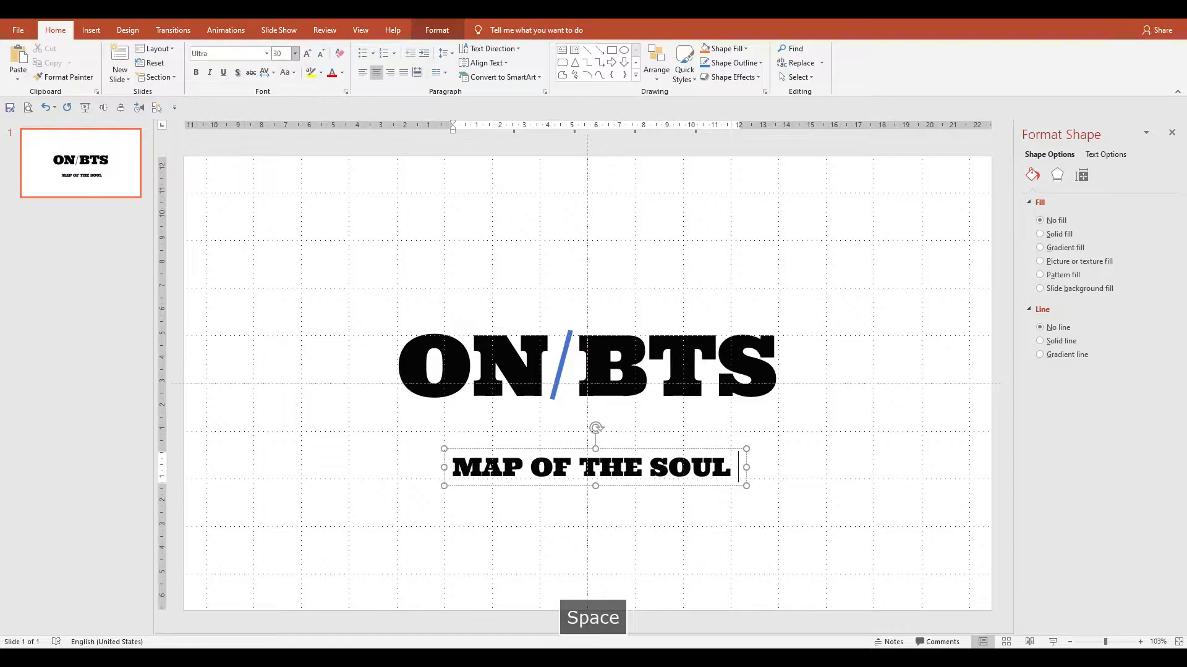
type(": 7")
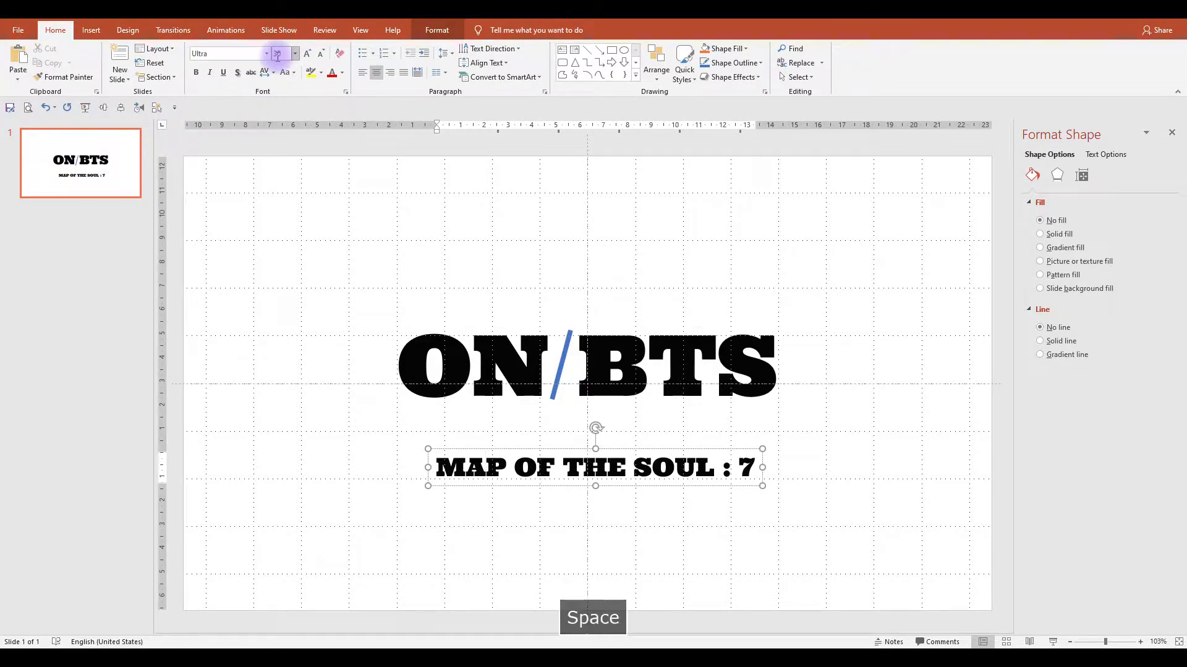
Widen the gaps between the words of the subtitle "MAP OF THE SOUL : 7" with double spaces.
key("Right")
key("Delete")
key("Right")
key("Right")
key("Right")
key("Right")
key("Right")
key("Right")
key("Right")
key("Right")
key("Right")
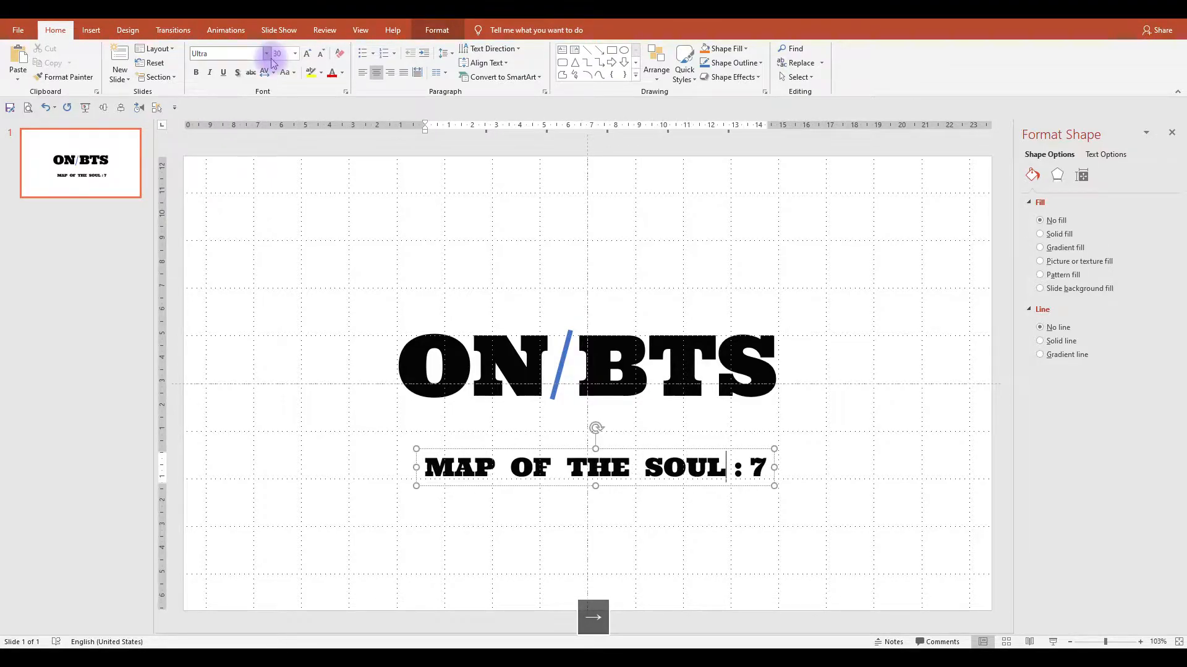
key("Right")
key("Right")
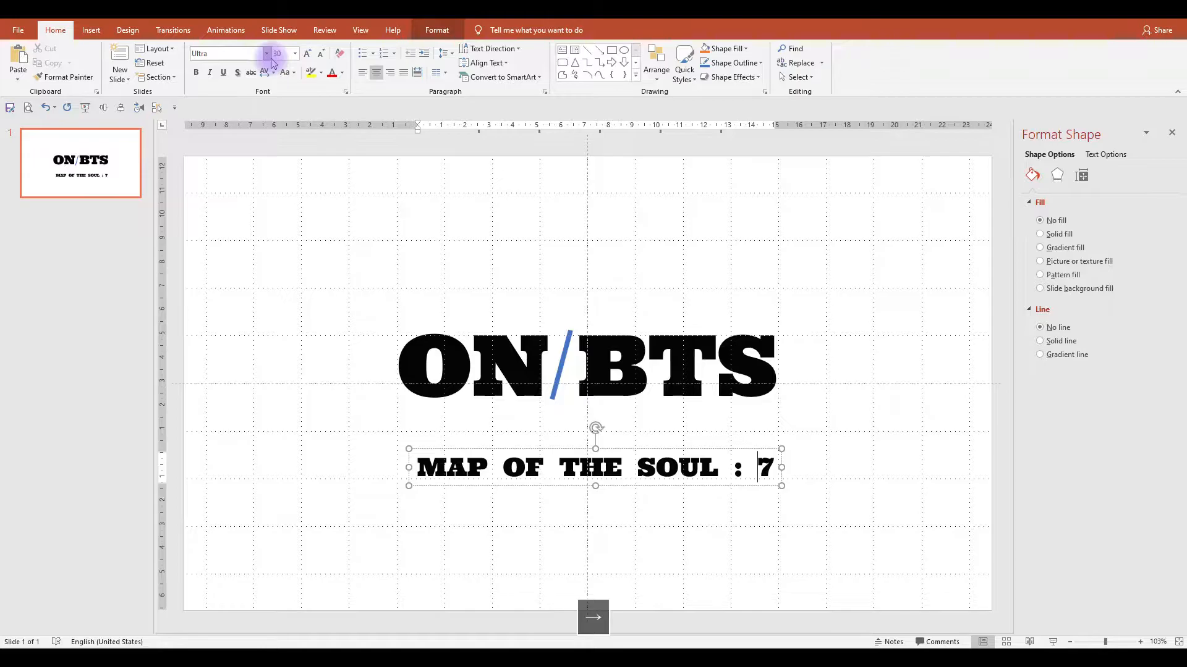
left_click(502, 449)
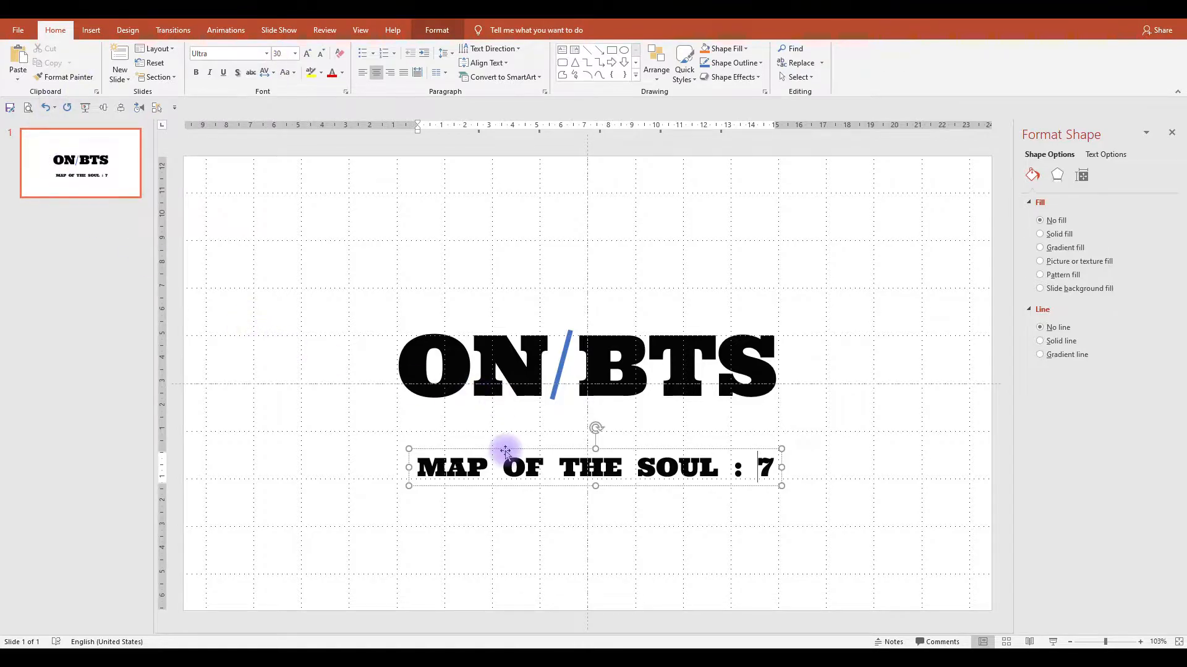
Set the subtitle's font to Carter One and center the subtitle horizontally on the slide.
left_click(267, 54)
scroll(235, 278, "down", 20)
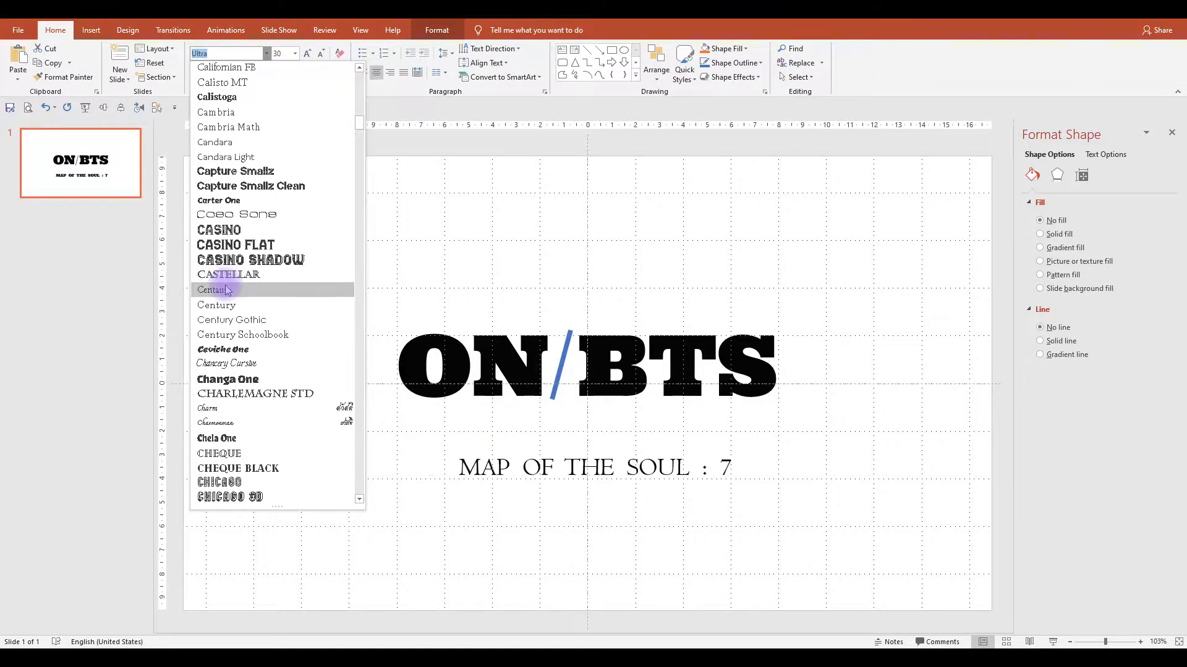
left_click(224, 200)
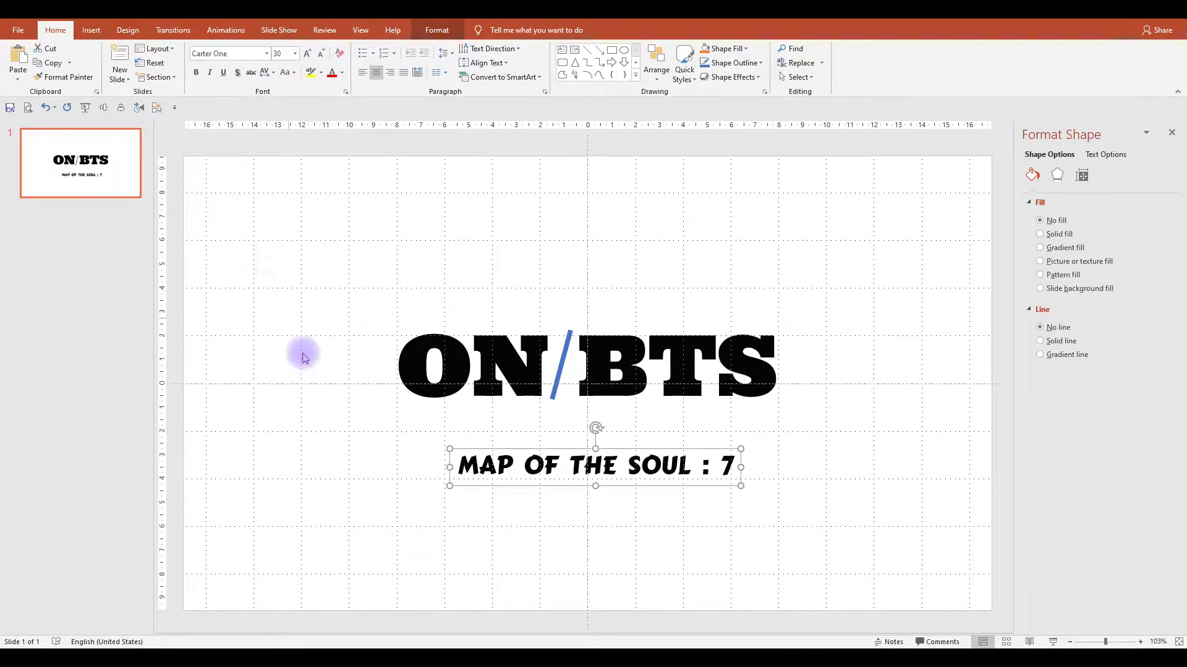
left_click(156, 108)
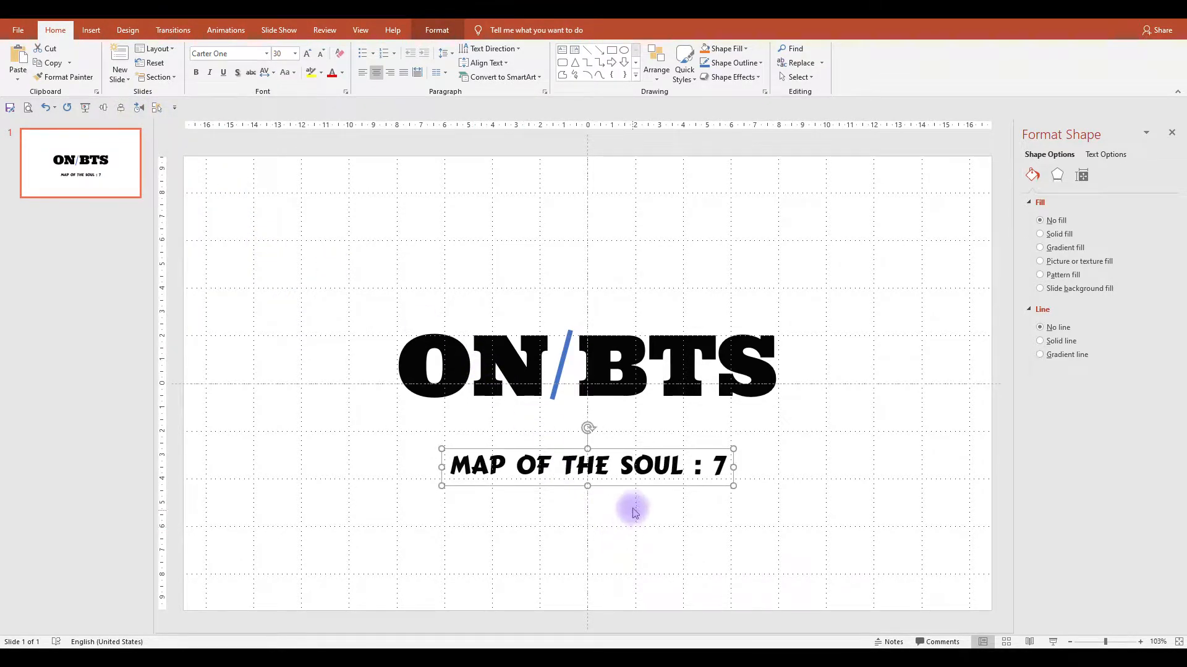
Move the subtitle up so it sits just beneath the ON/BTS heading.
left_click_drag(628, 485, 628, 452)
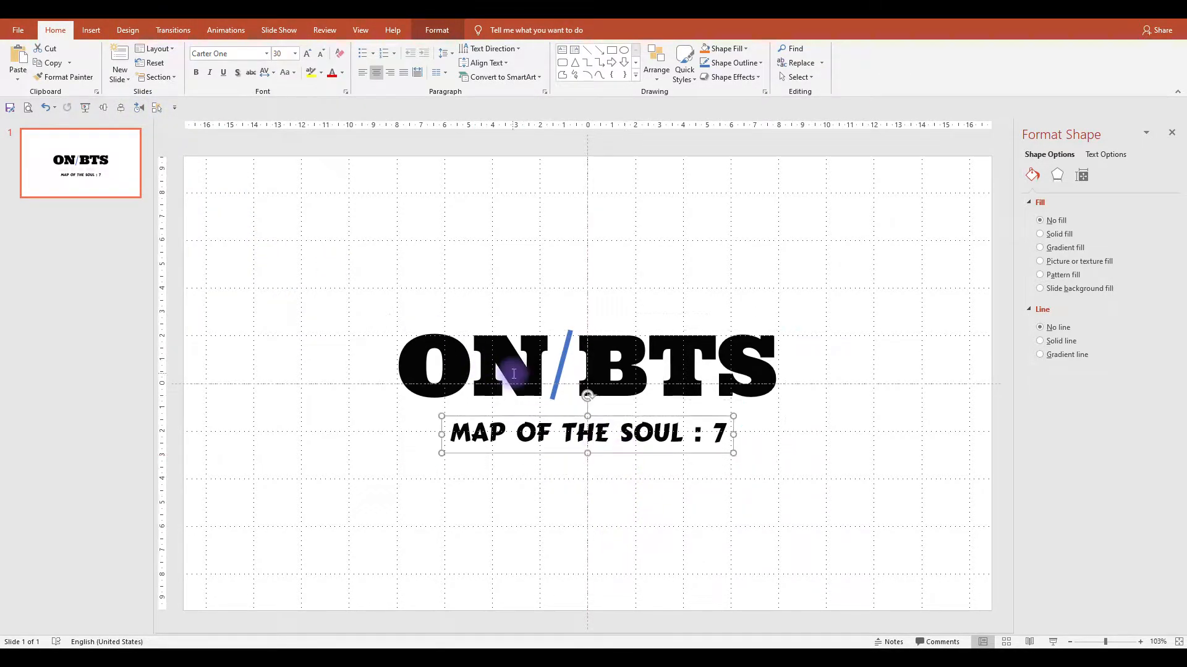
key("Up")
key("Up")
key("Up")
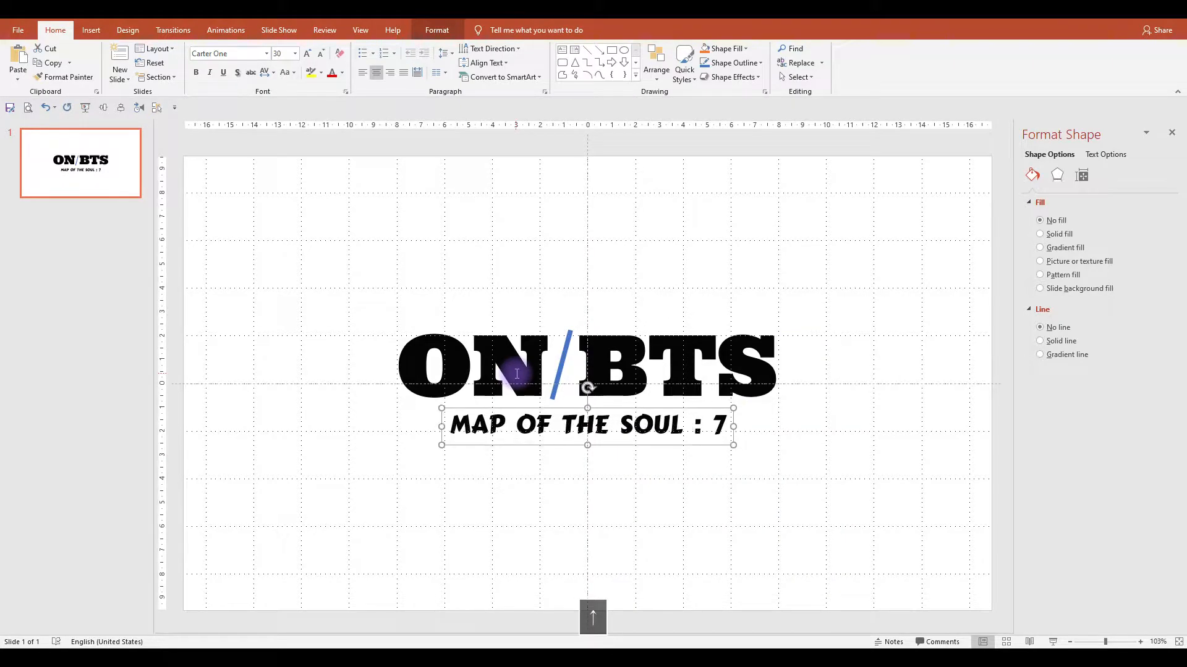
left_click(770, 501)
Preview the title slide as a full-screen slide show and return to editing.
left_click(84, 106)
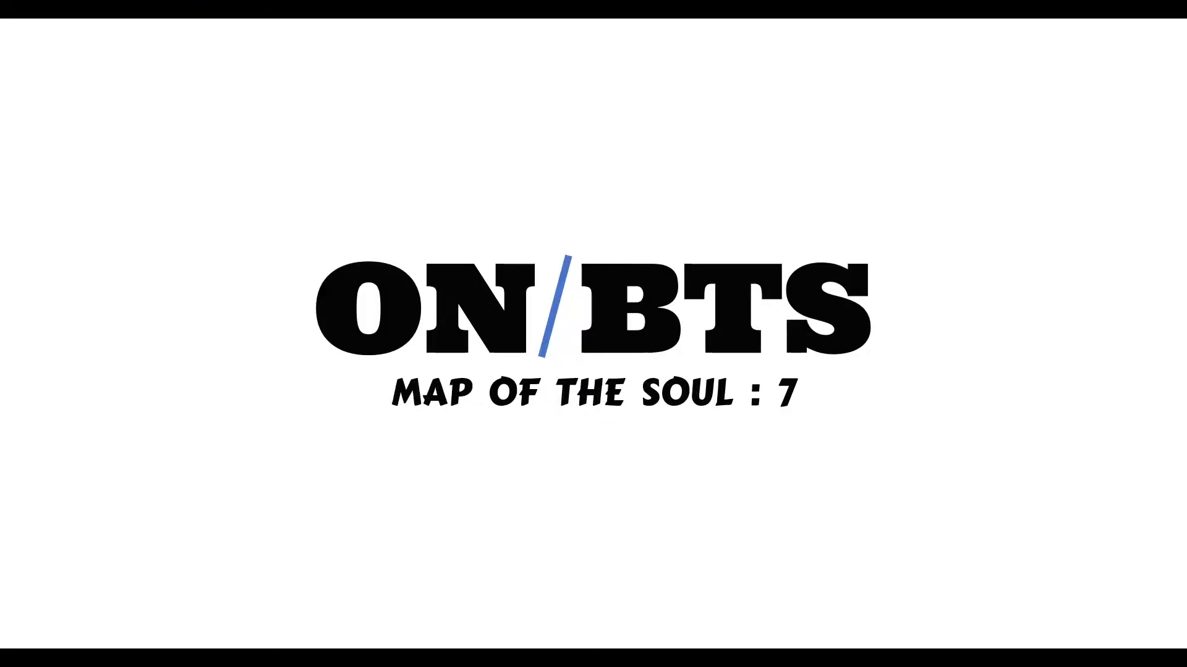
key("Escape")
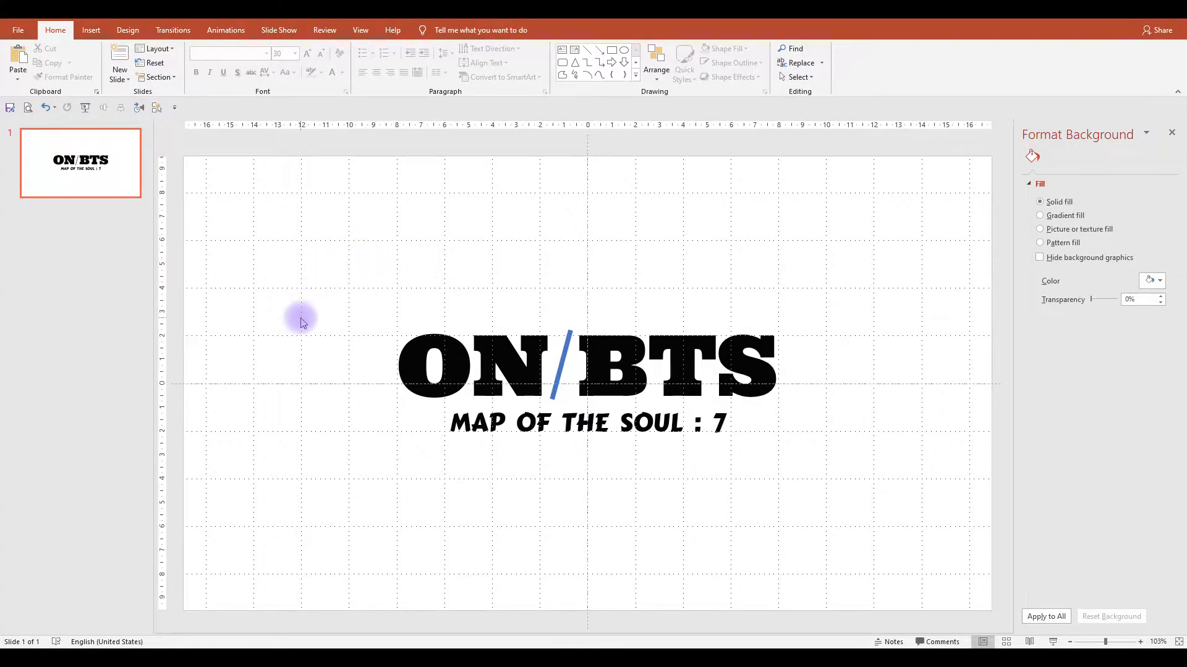
left_click(563, 355)
left_click(405, 233)
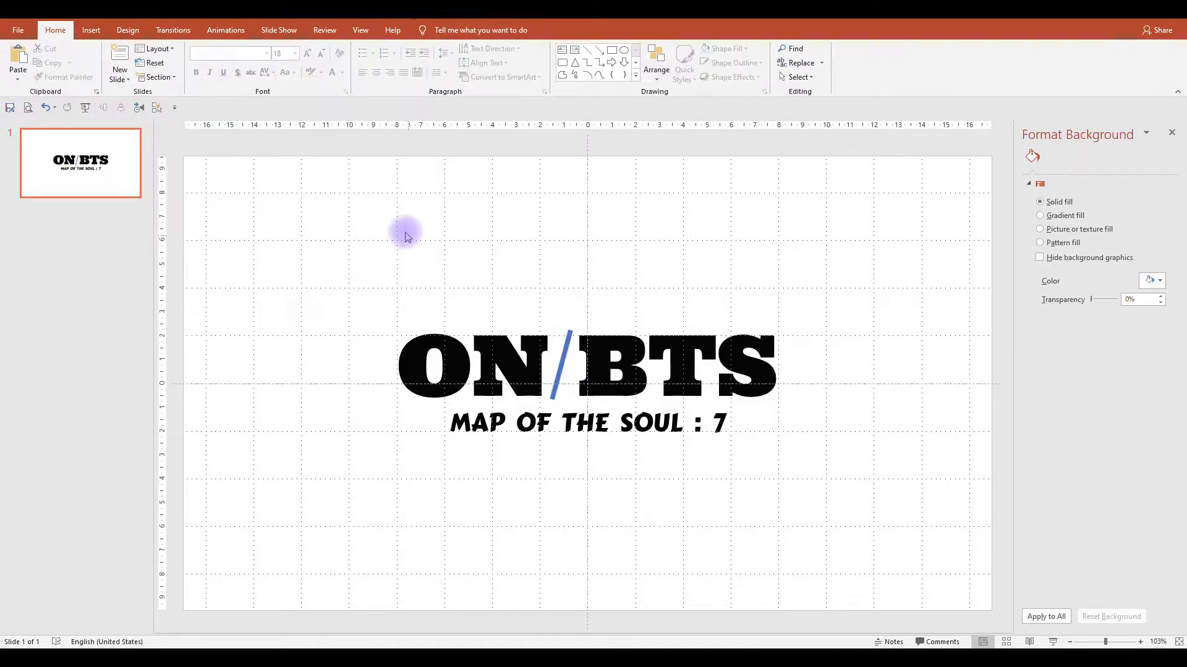
Draw an upright rectangle before the word ON and lower its upper edge to make it about 4.5 cm tall.
left_click(611, 49)
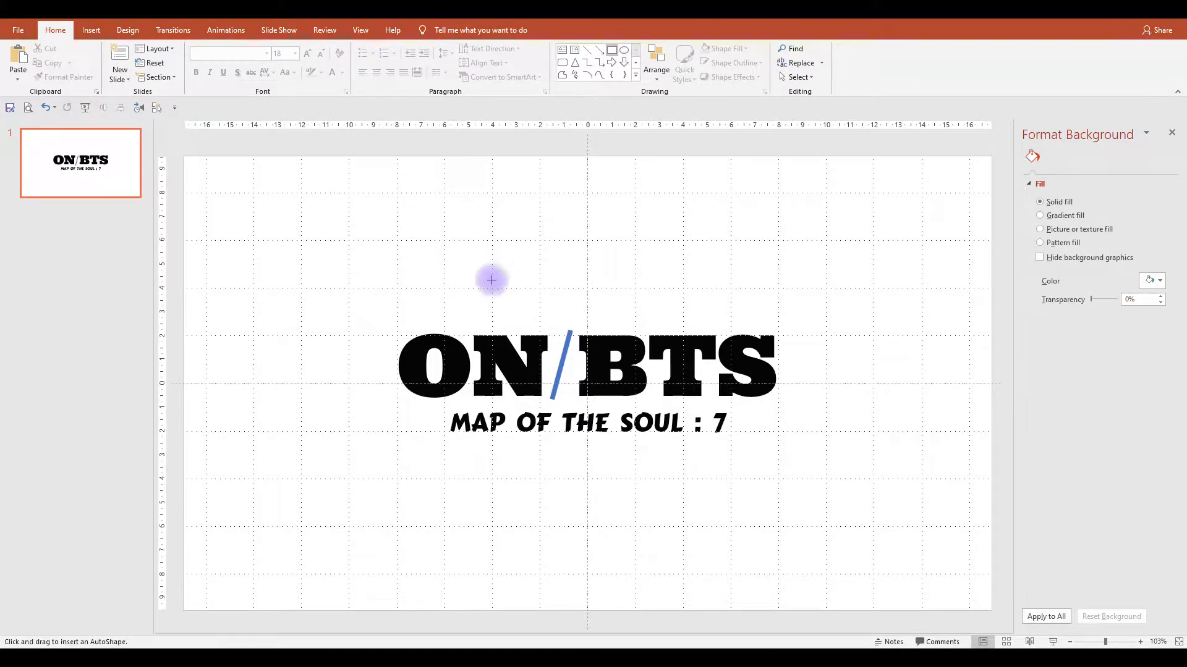
mouse_move(316, 307)
left_mouse_down()
mouse_move(384, 354)
mouse_move(390, 422)
left_mouse_up()
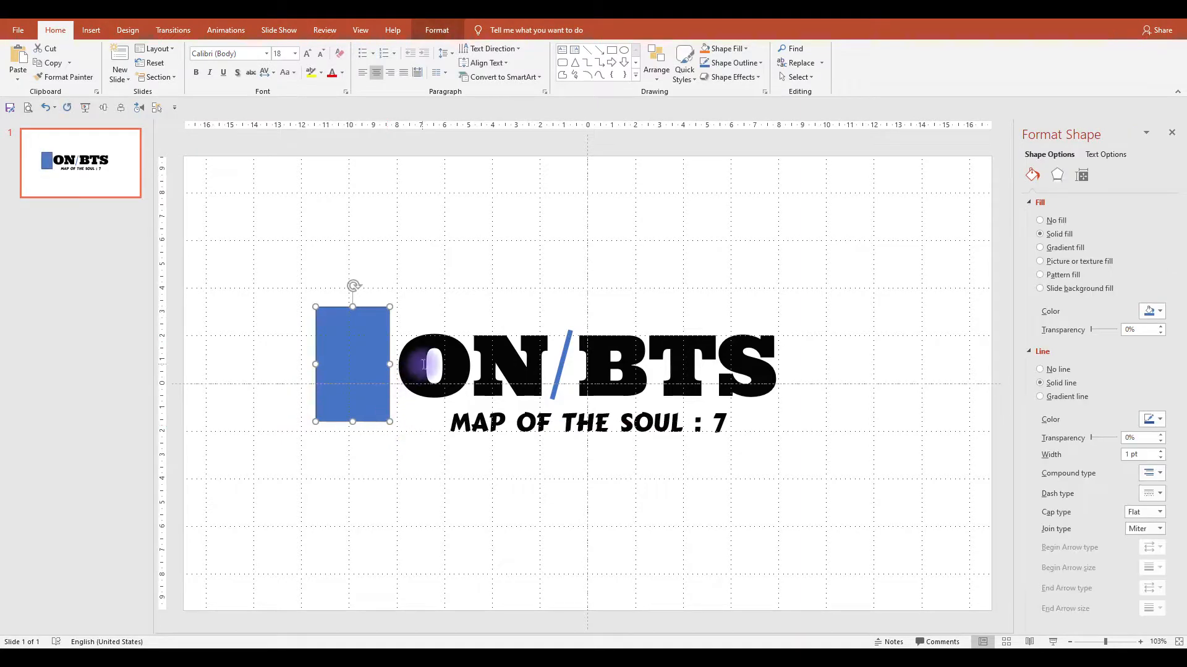
left_click(376, 387)
mouse_move(353, 306)
left_mouse_down()
mouse_move(347, 295)
mouse_move(357, 314)
left_mouse_up()
left_click(455, 352)
left_click(369, 356)
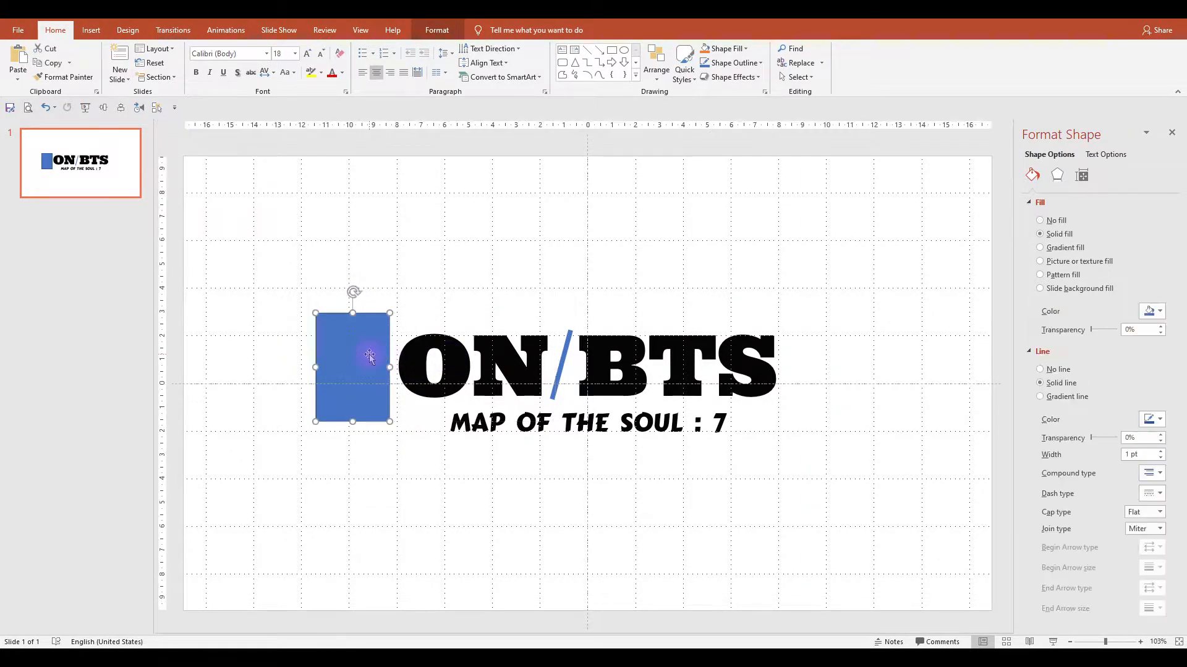
Remove the rectangle's outline and stretch it into a band spanning the full slide width.
left_click(1040, 369)
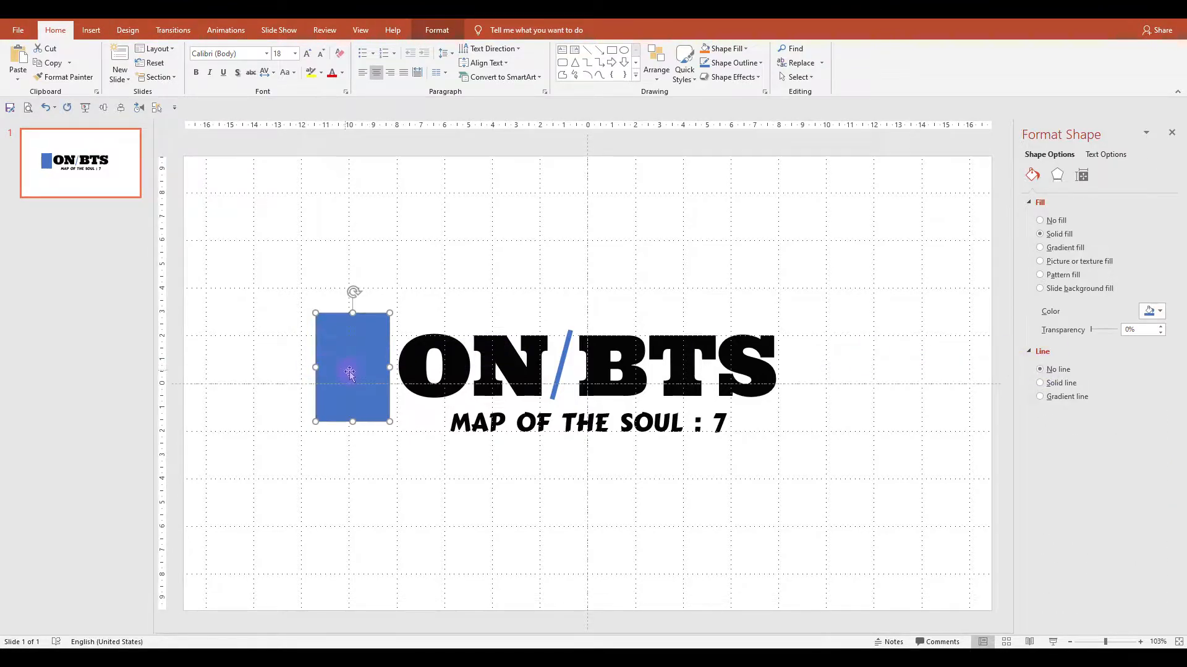
left_click_drag(315, 368, 184, 367)
left_click_drag(390, 367, 991, 369)
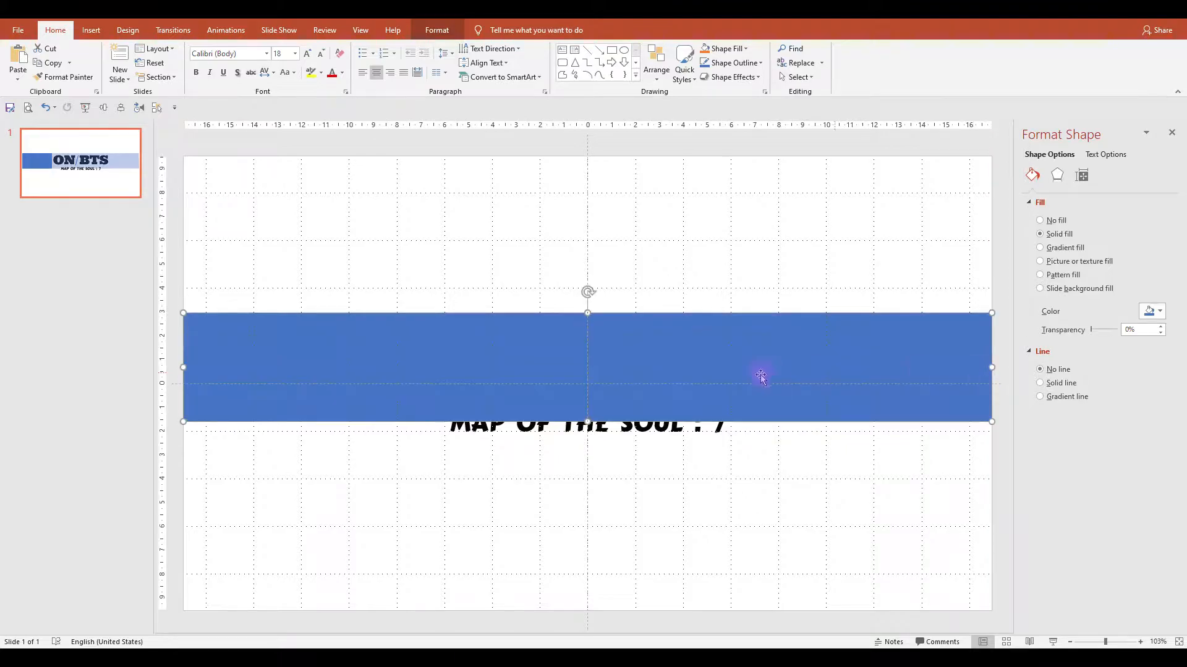
Reorder the blue band to the very back, behind the heading, slash and subtitle.
left_click(157, 108)
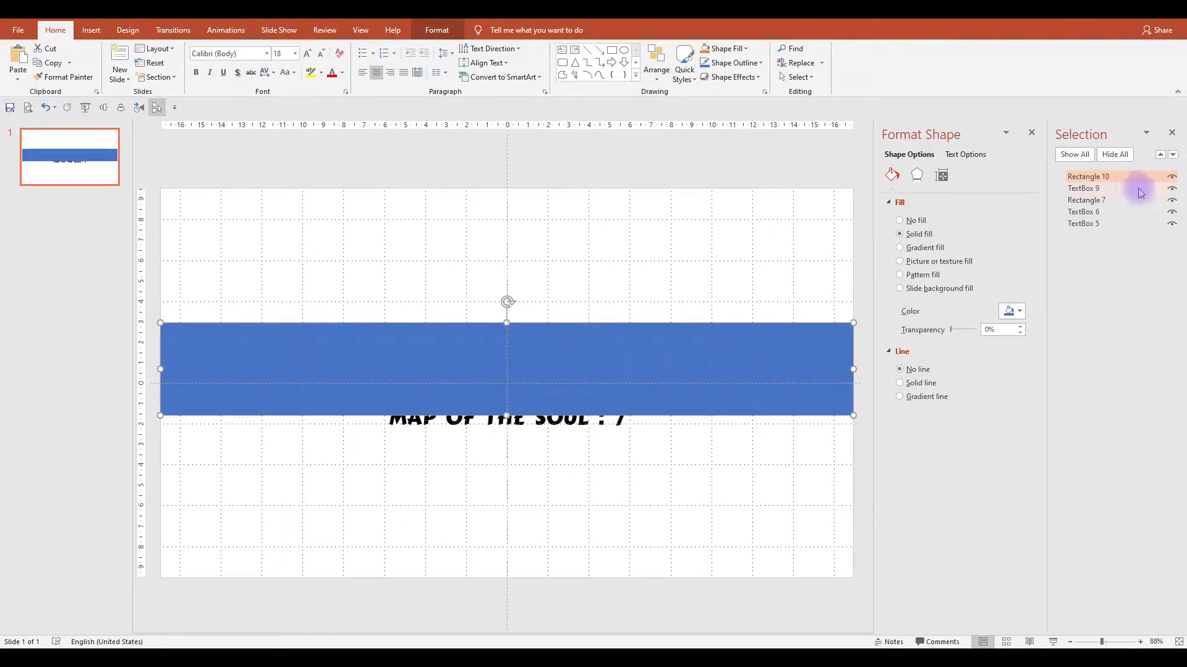
left_click_drag(1106, 179, 1106, 225)
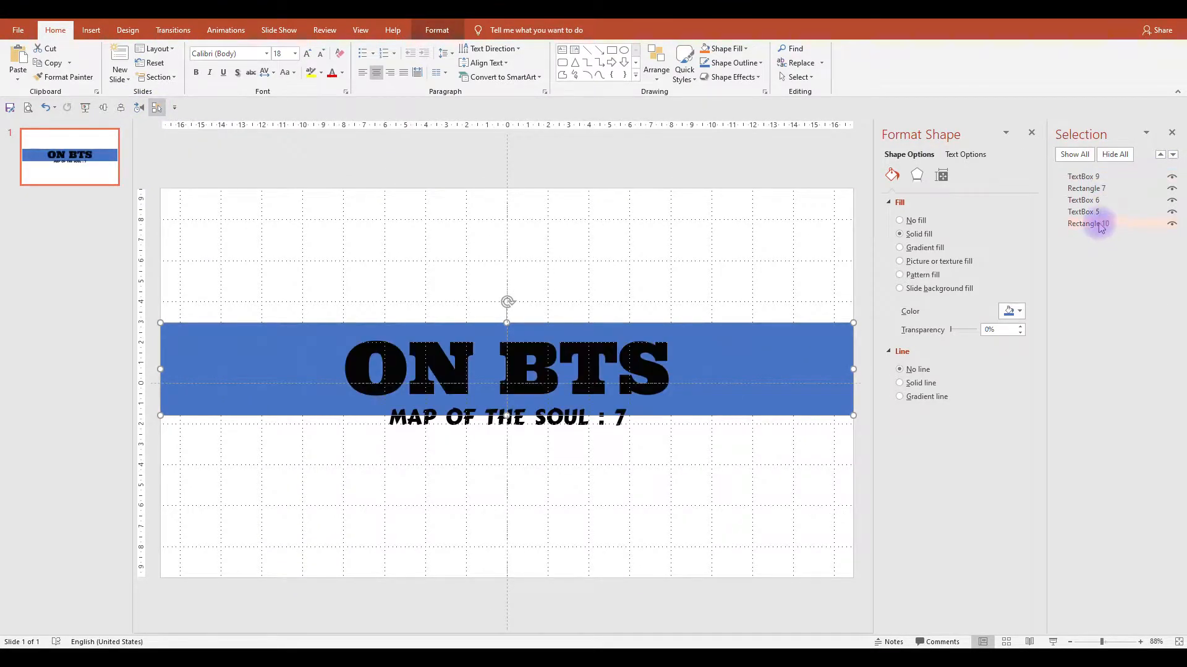
left_click(467, 285)
Recolor the slash between ON and BTS with a white solid fill.
left_click_drag(443, 279, 548, 485)
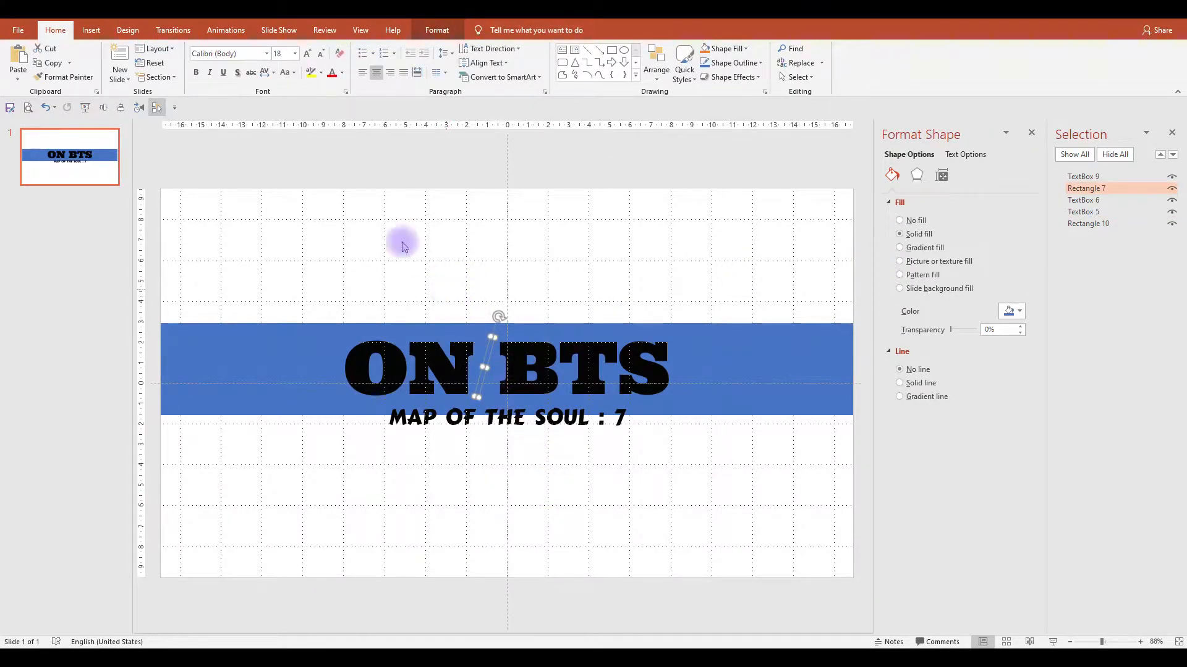
left_click(1009, 309)
left_click(1007, 339)
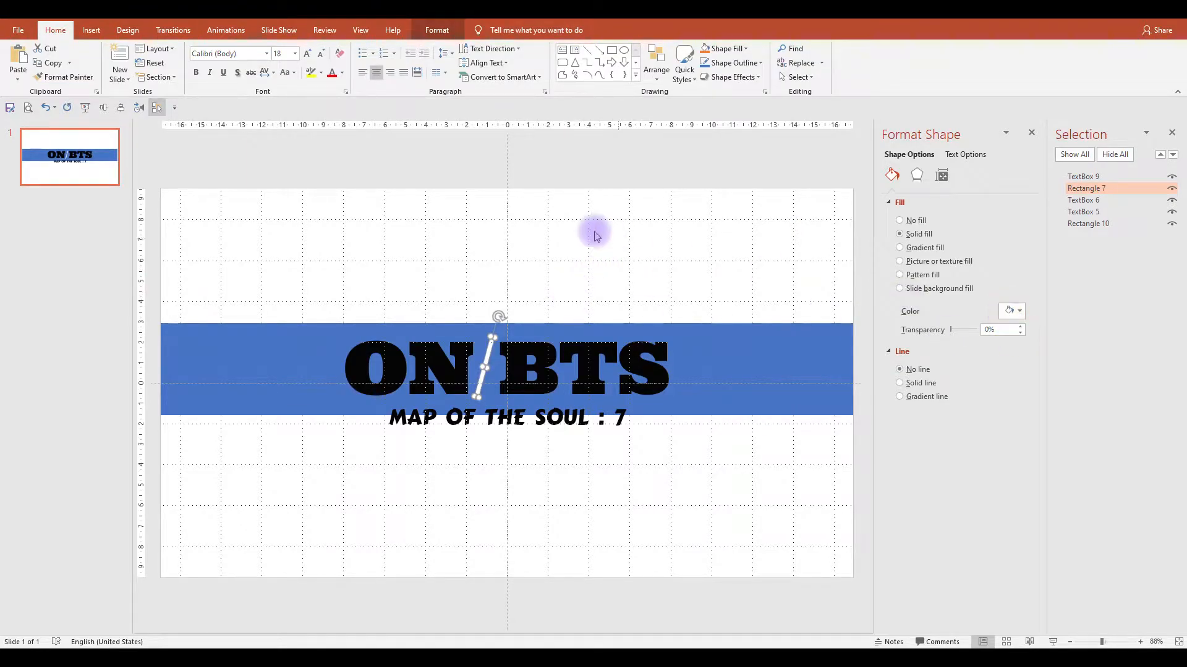
Duplicate the white slash and set the copy's width to 0.01 cm.
key("ctrl+d")
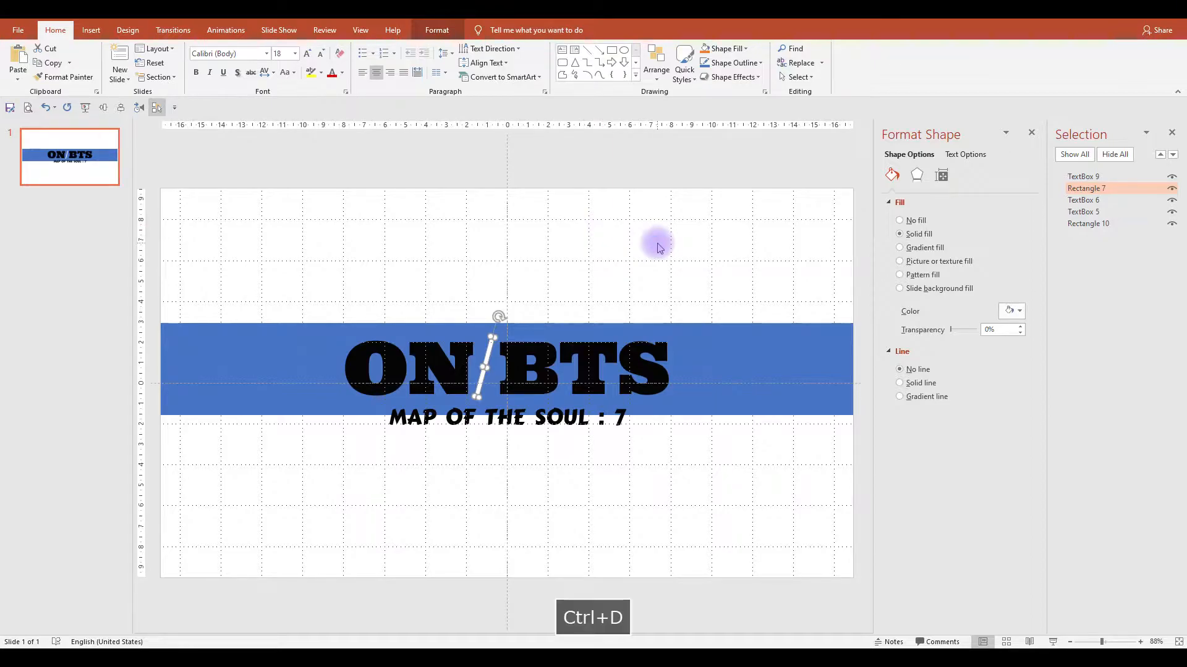
scroll(553, 316, "up", 10, "ctrl")
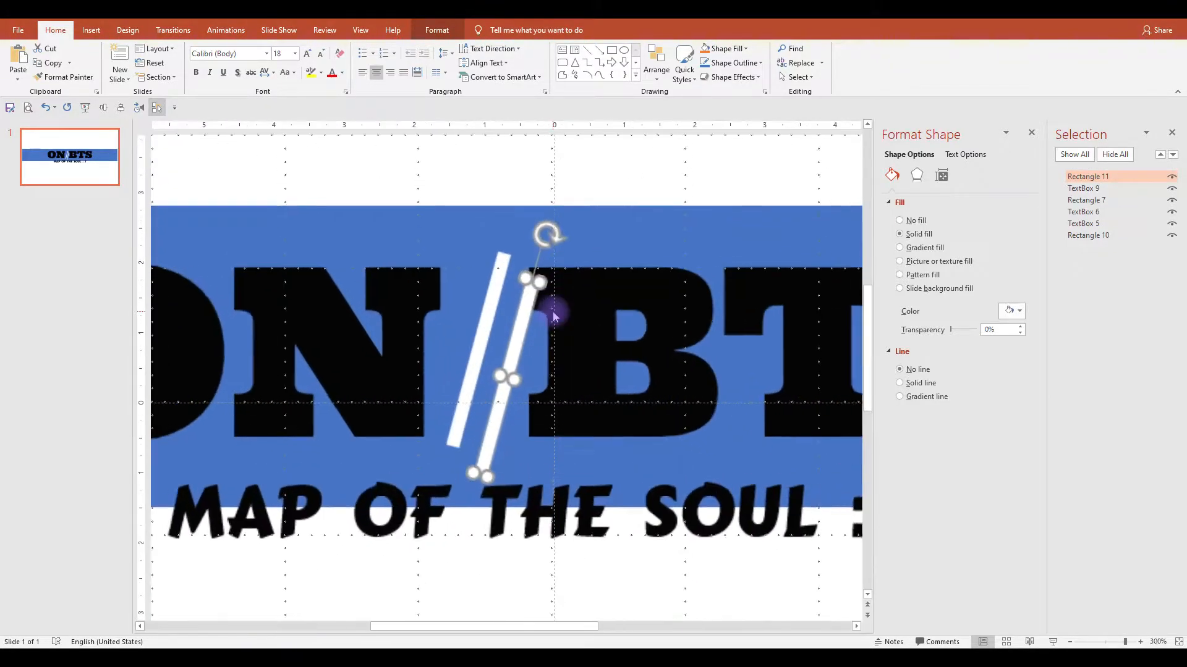
left_click(941, 175)
left_click(987, 234)
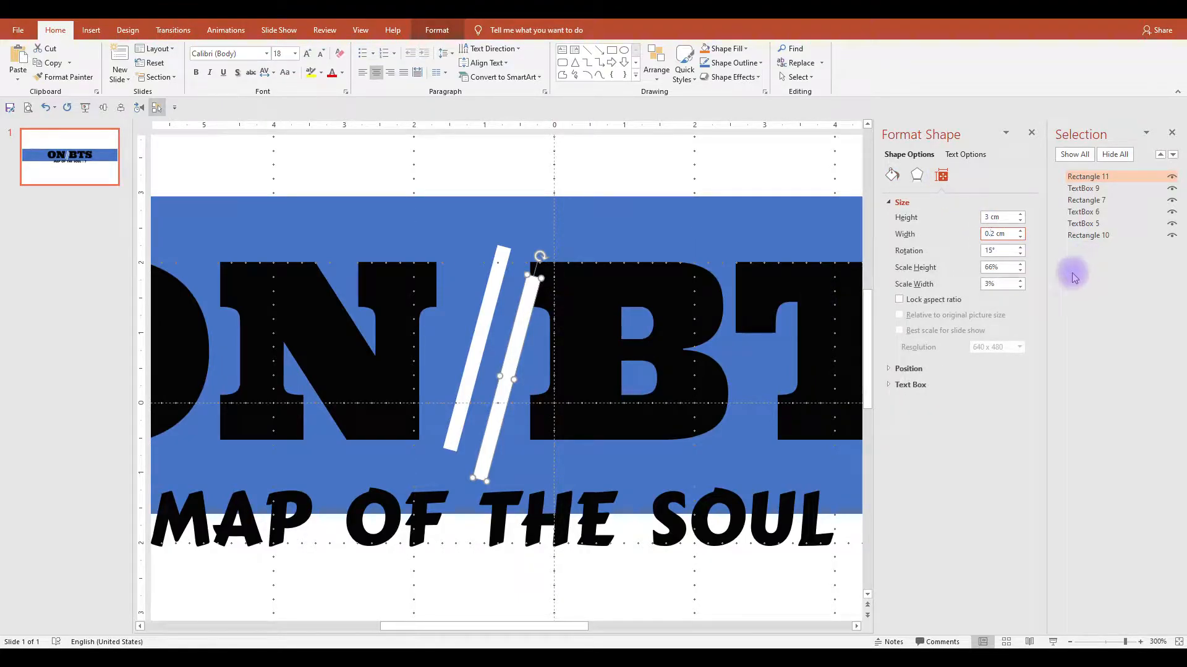
type("01")
key("Return")
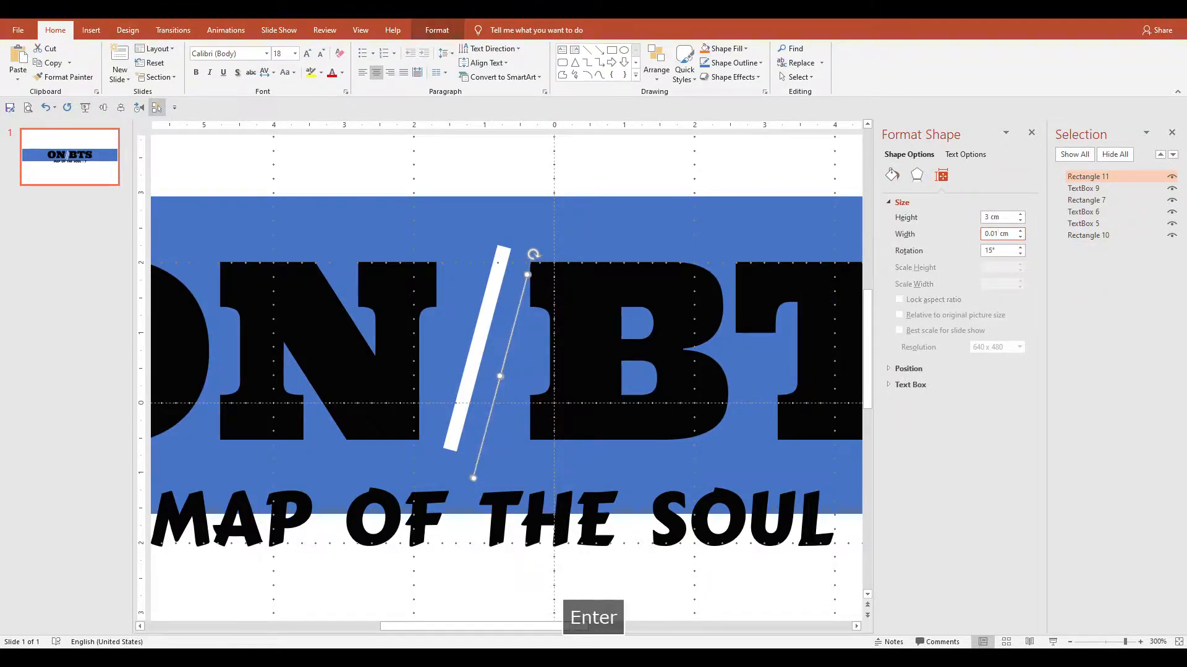
Set the thin line's height to 9 cm and align it along the middle of the white slash.
left_click(996, 216)
type("9")
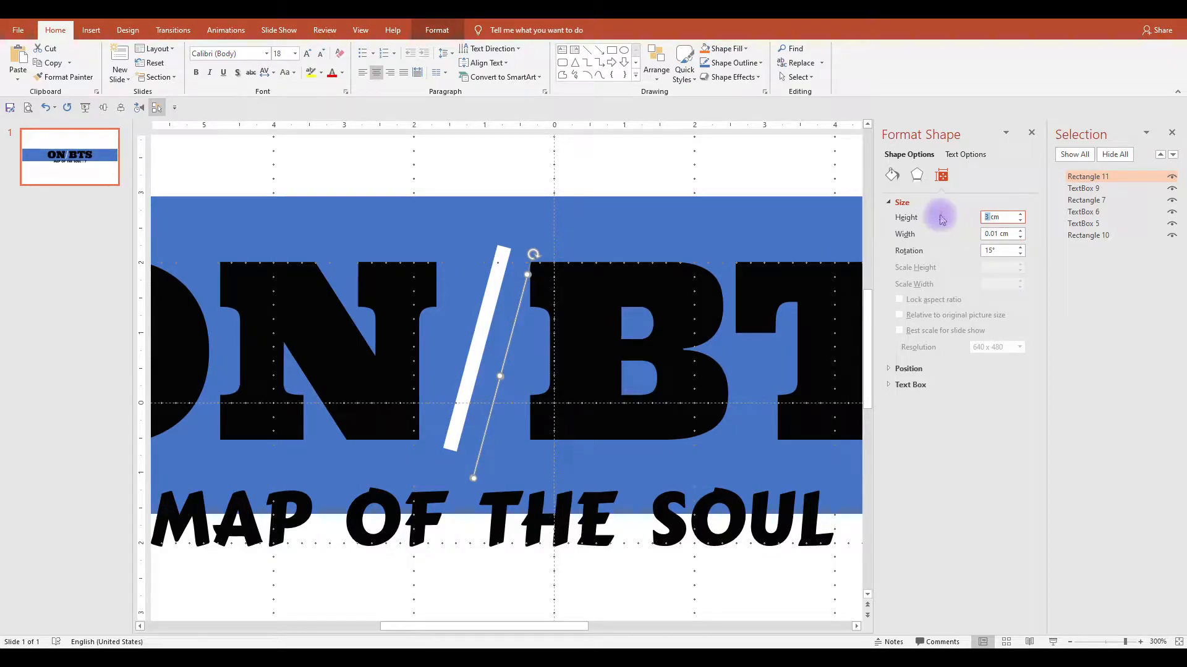
key("Return")
left_click_drag(506, 353, 501, 241)
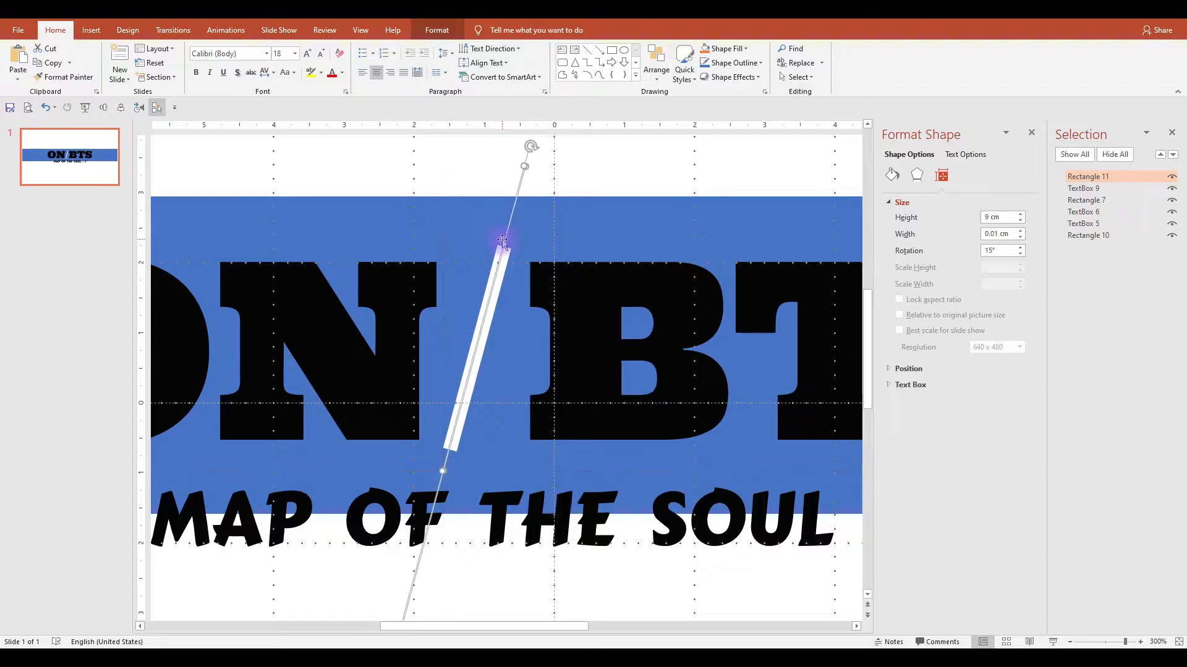
key("Right")
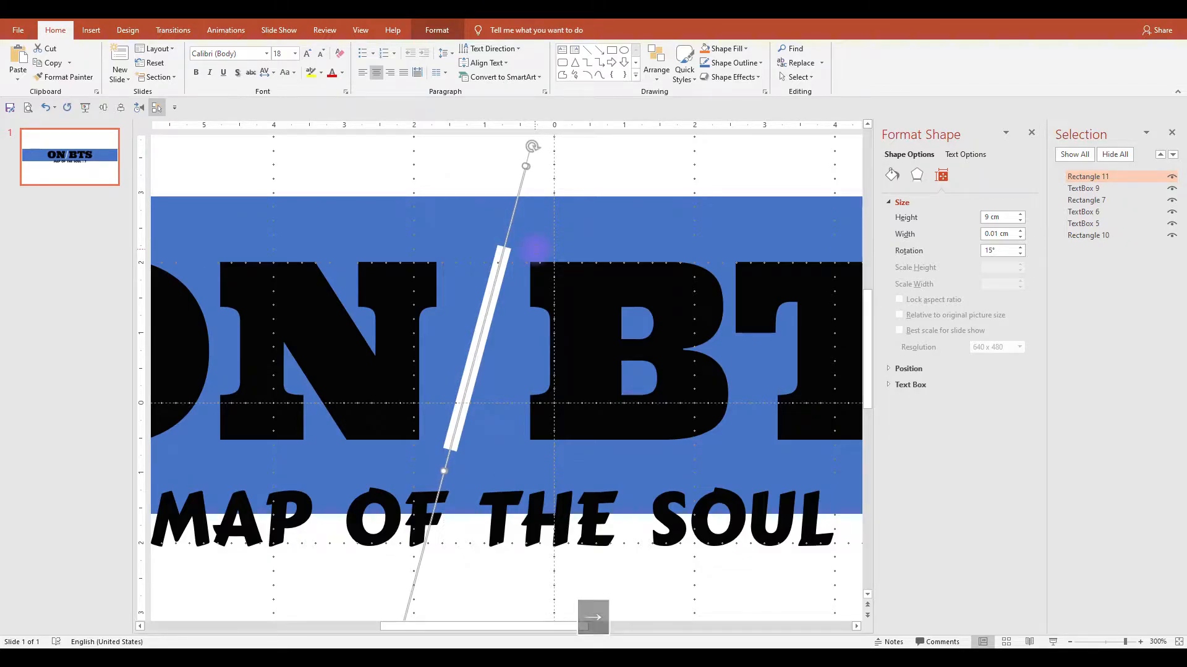
Split the blue band along the thin slanted line using the Fragment shape merge.
left_click(1087, 235)
left_click(1089, 178, "ctrl")
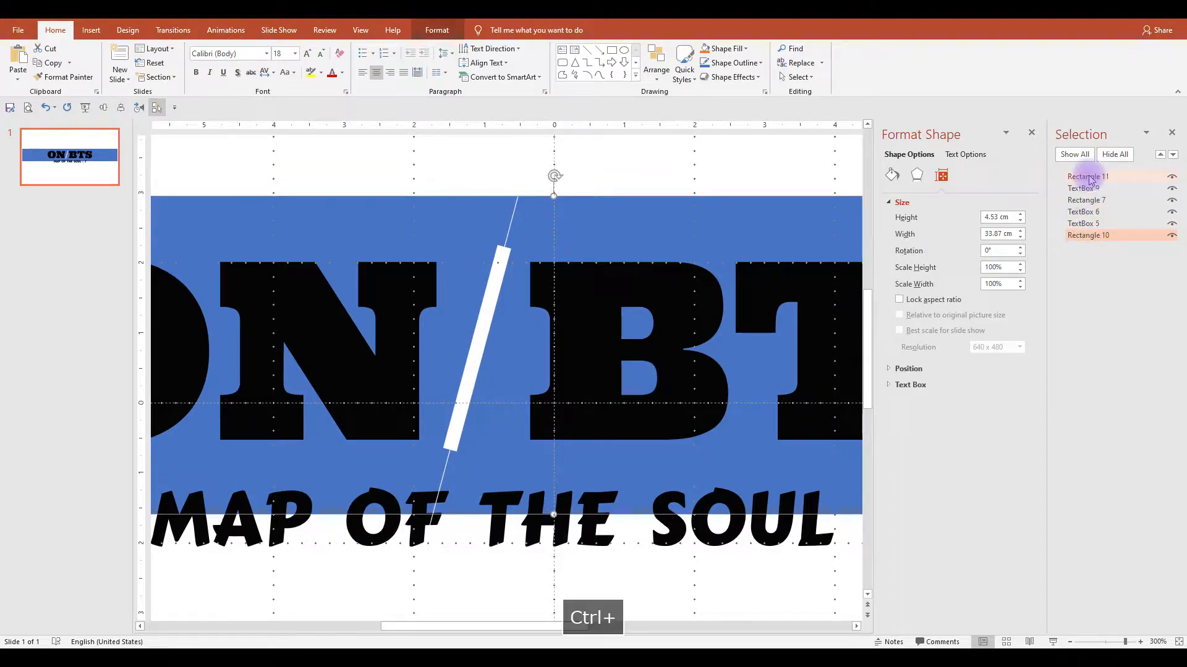
scroll(647, 246, "down", 10)
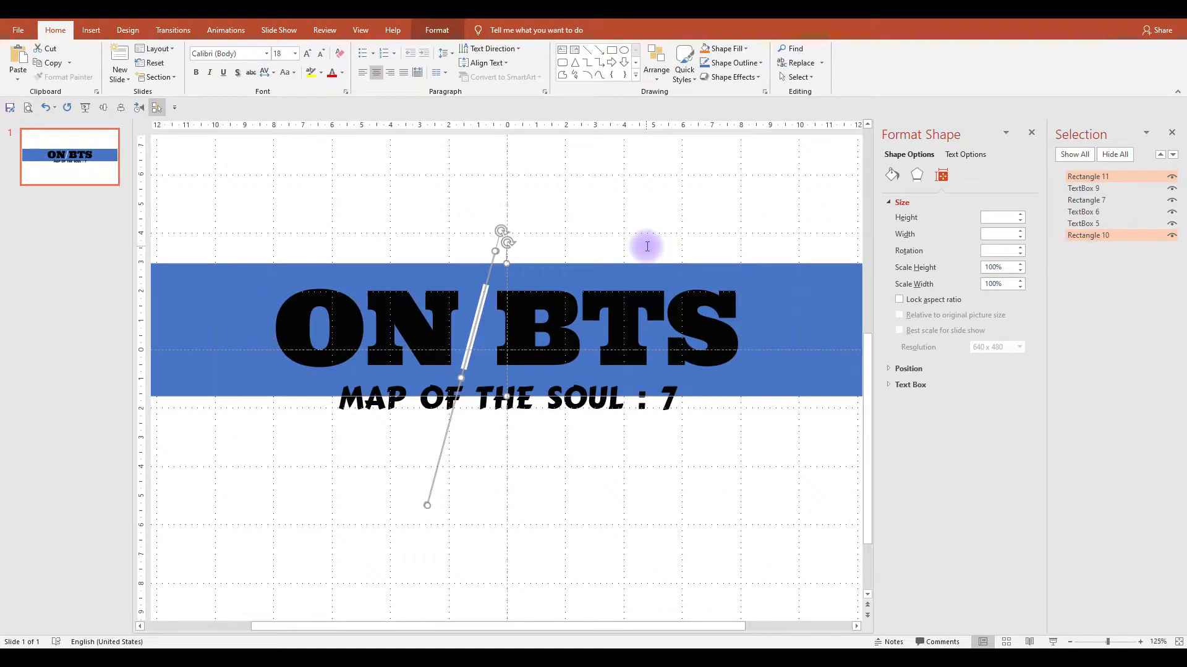
left_click(436, 32)
left_click(151, 77)
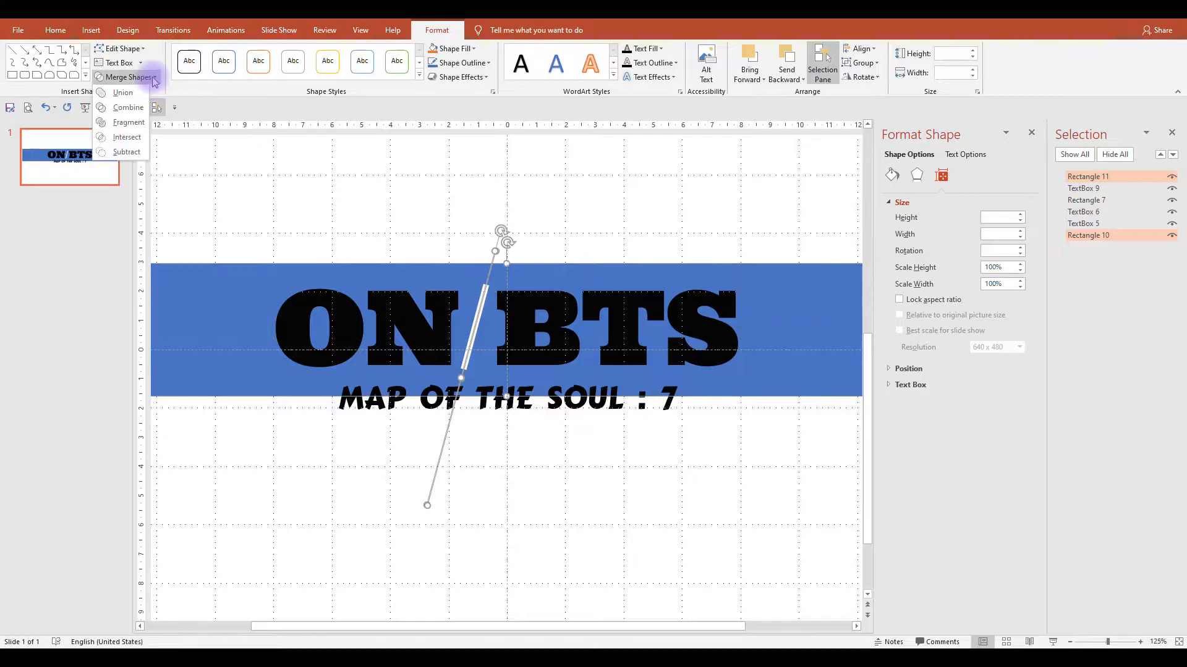
left_click(141, 123)
Delete the thin line pieces that protrude above and below the blue band.
left_click_drag(406, 204, 541, 301)
key("Delete")
left_click_drag(599, 568, 400, 352)
key("Delete")
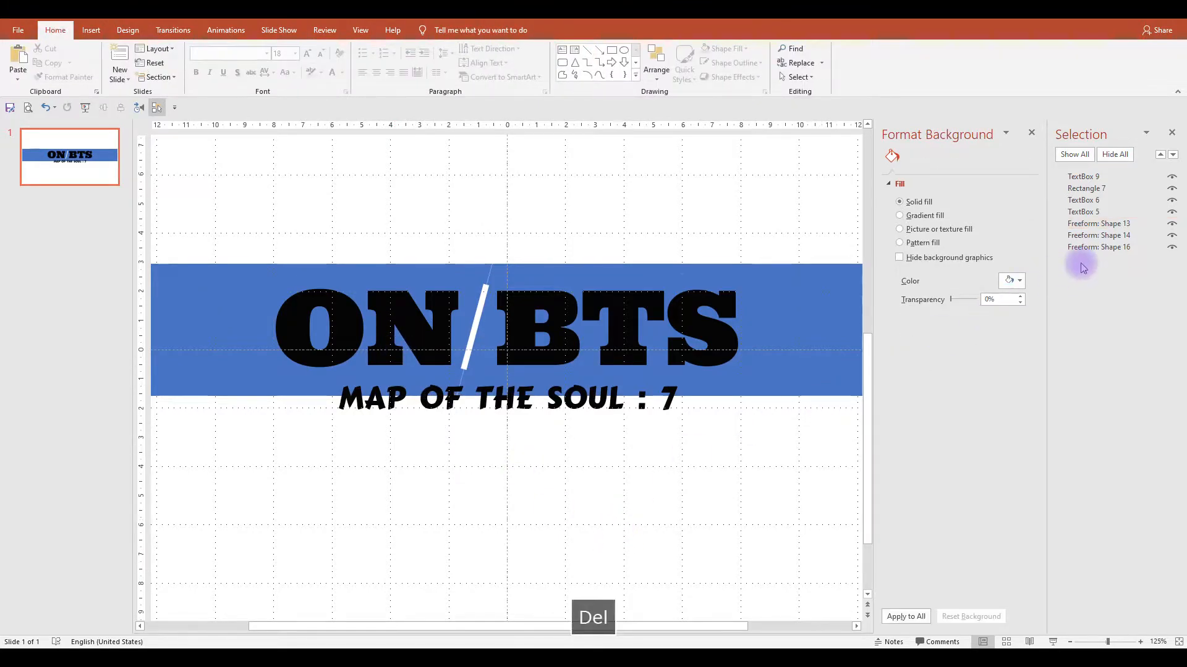
Find the thin slanted sliver left between the two band halves and delete it.
left_click(1086, 248)
left_click(1088, 235)
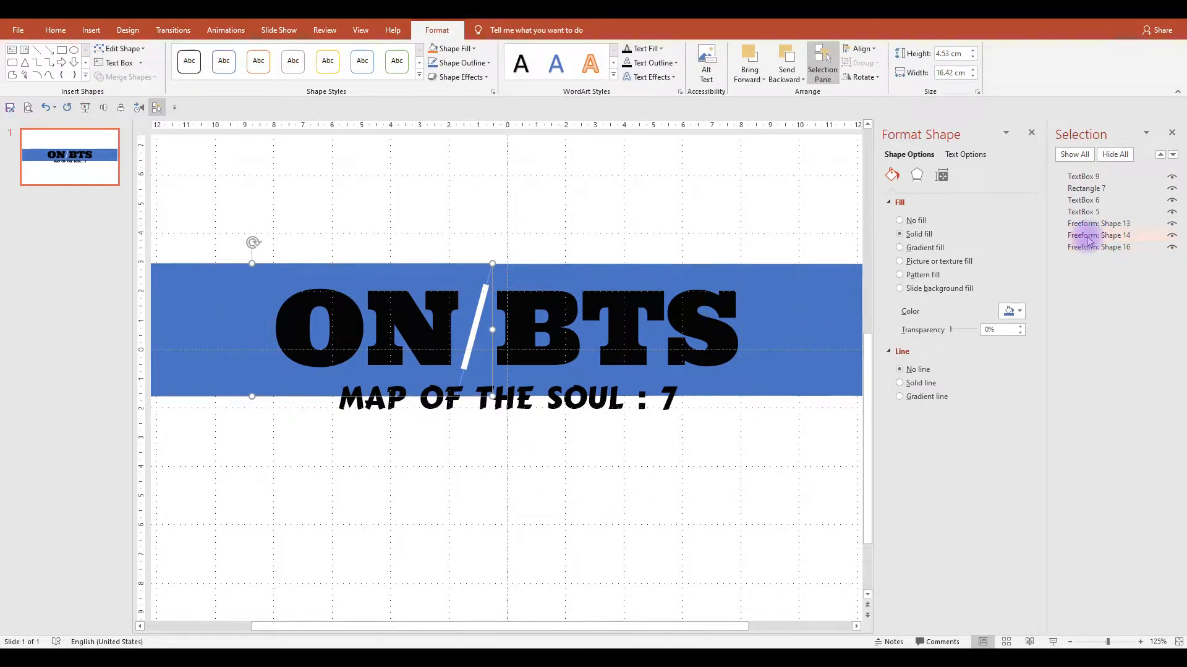
left_click(1089, 225)
left_click(1088, 247)
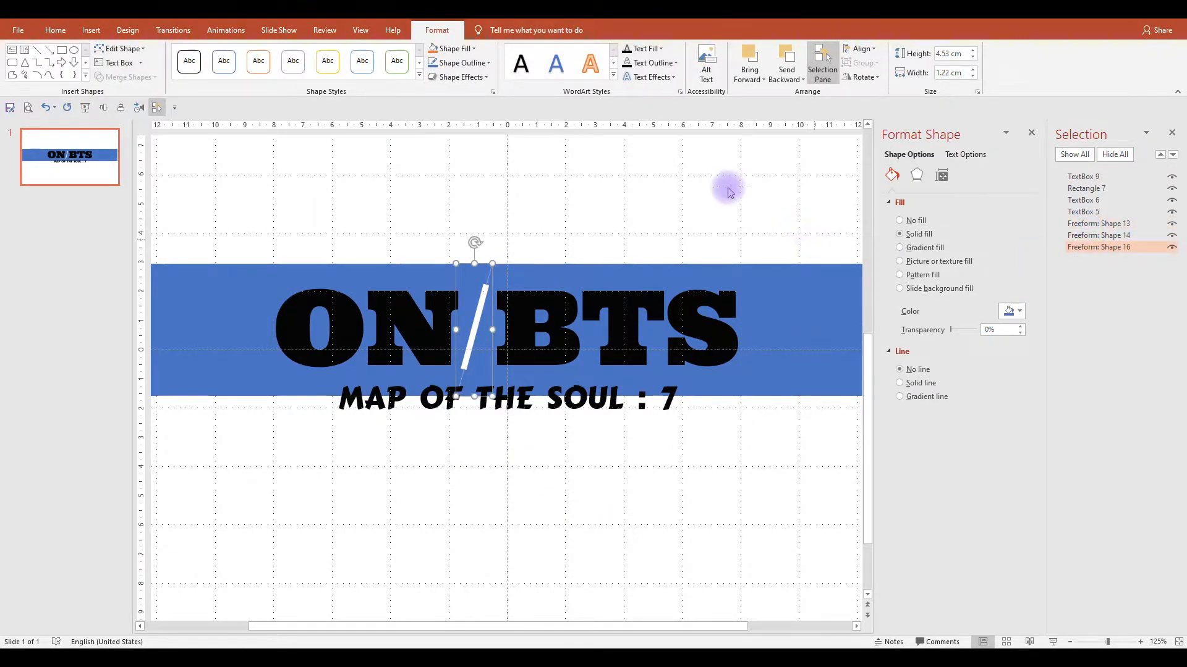
key("Delete")
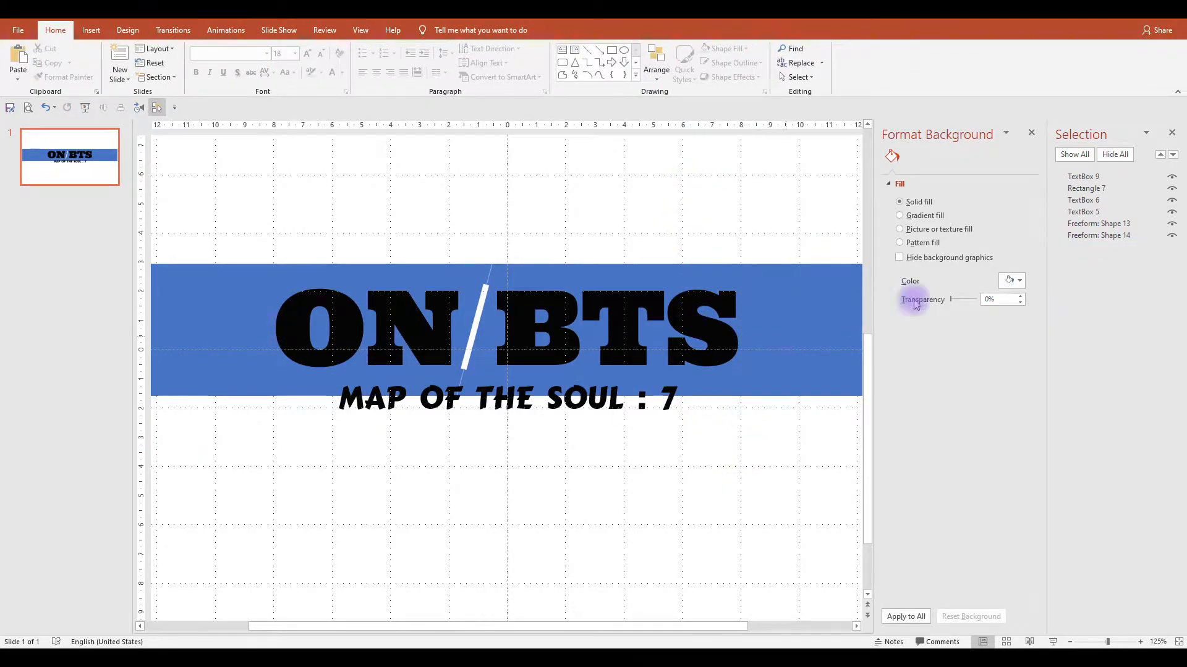
Group the white slash with the two halves of the blue band.
left_click(1098, 235)
left_click(1099, 223, "ctrl")
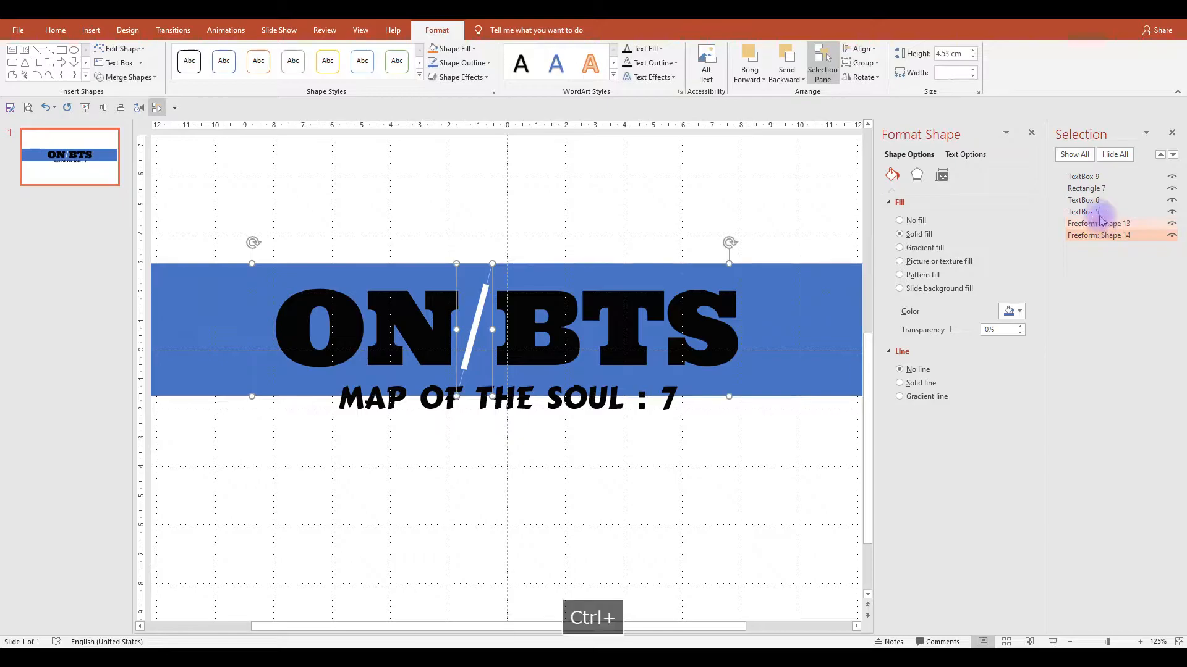
left_click(1085, 189, "ctrl")
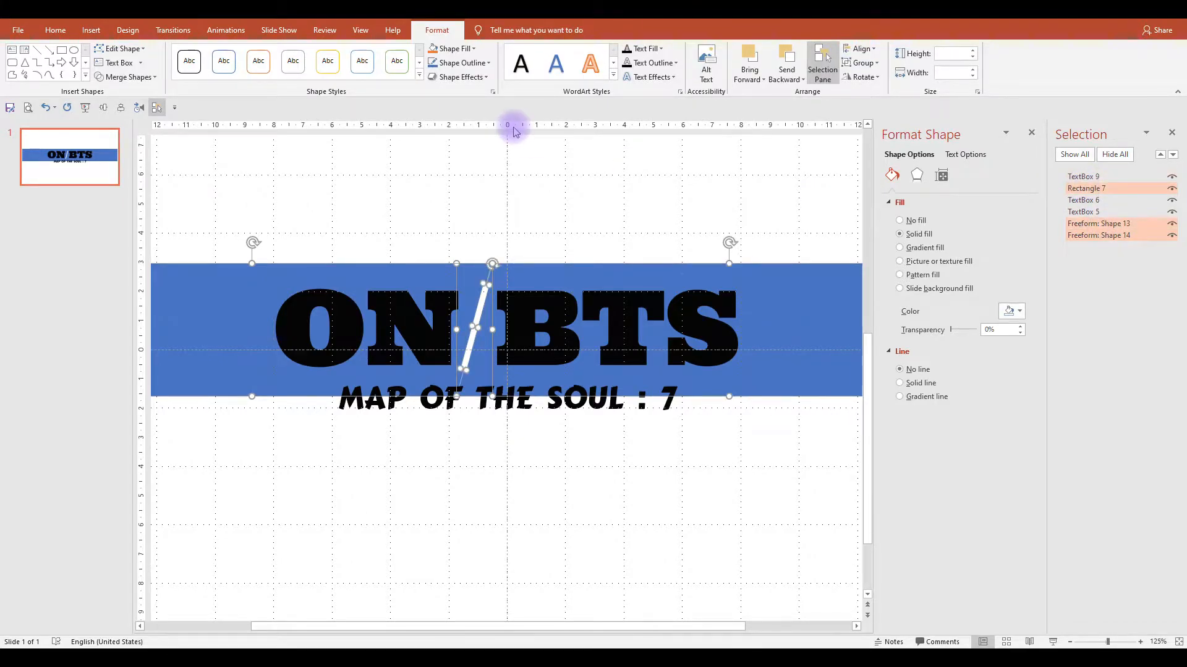
key("ctrl+g")
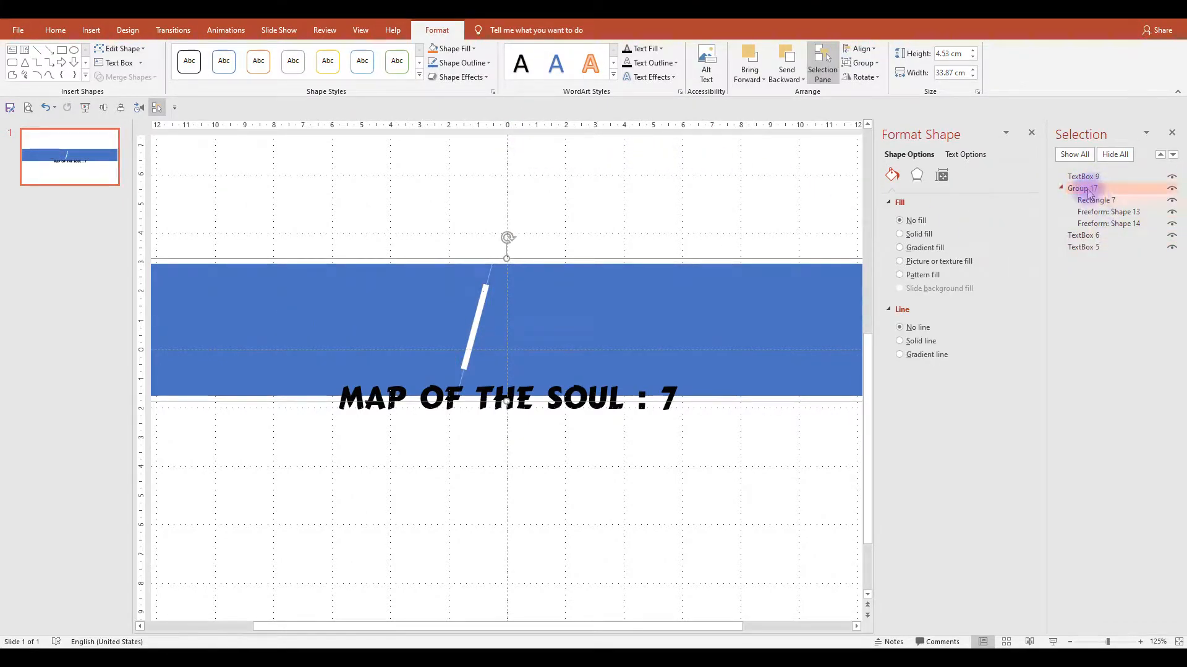
Rename the subtitle text box as MAP and the two heading text boxes as ON and BTS.
left_click(1081, 177)
left_click(1082, 177)
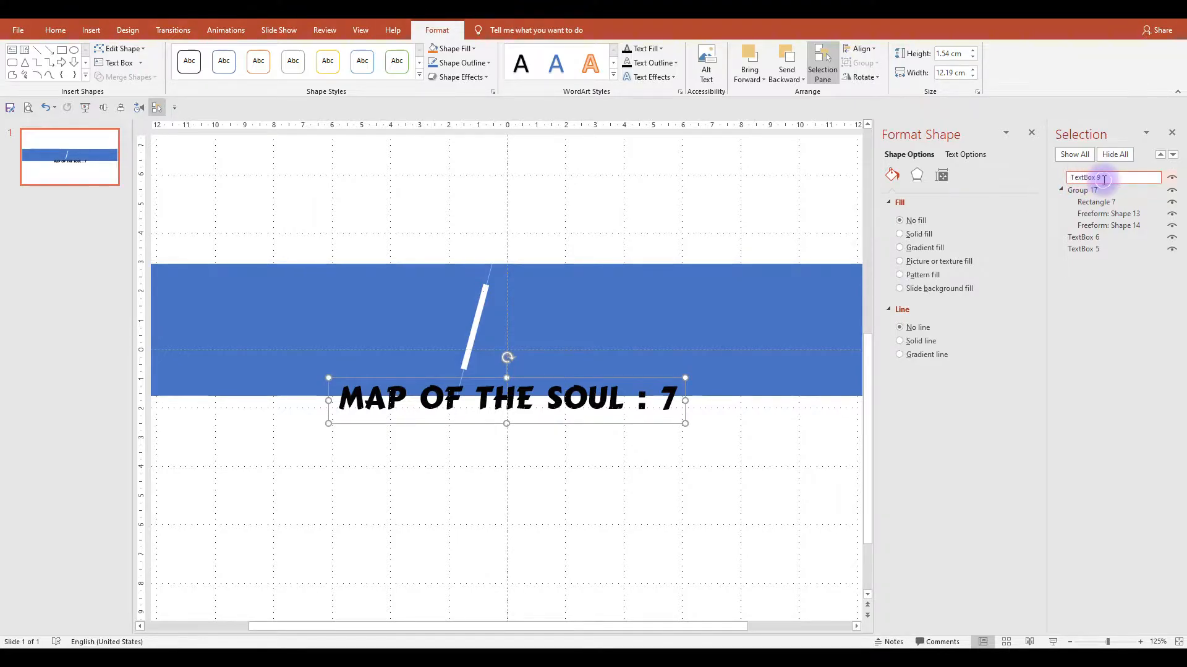
type("MAP")
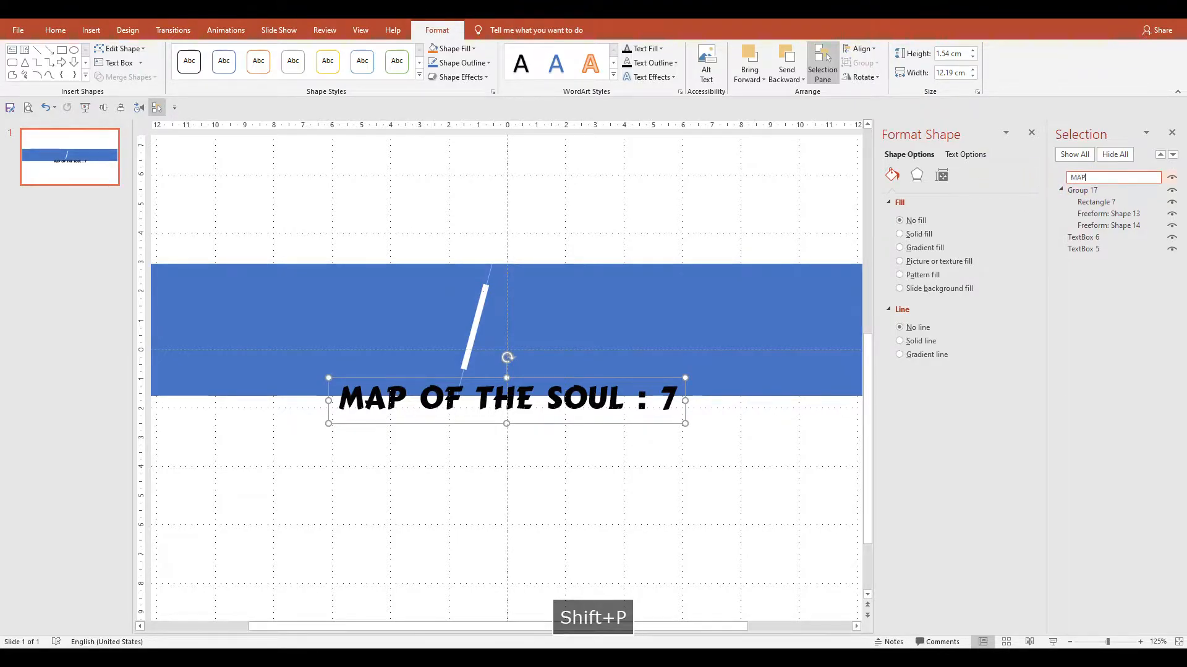
left_click(1099, 248)
left_click(1099, 248)
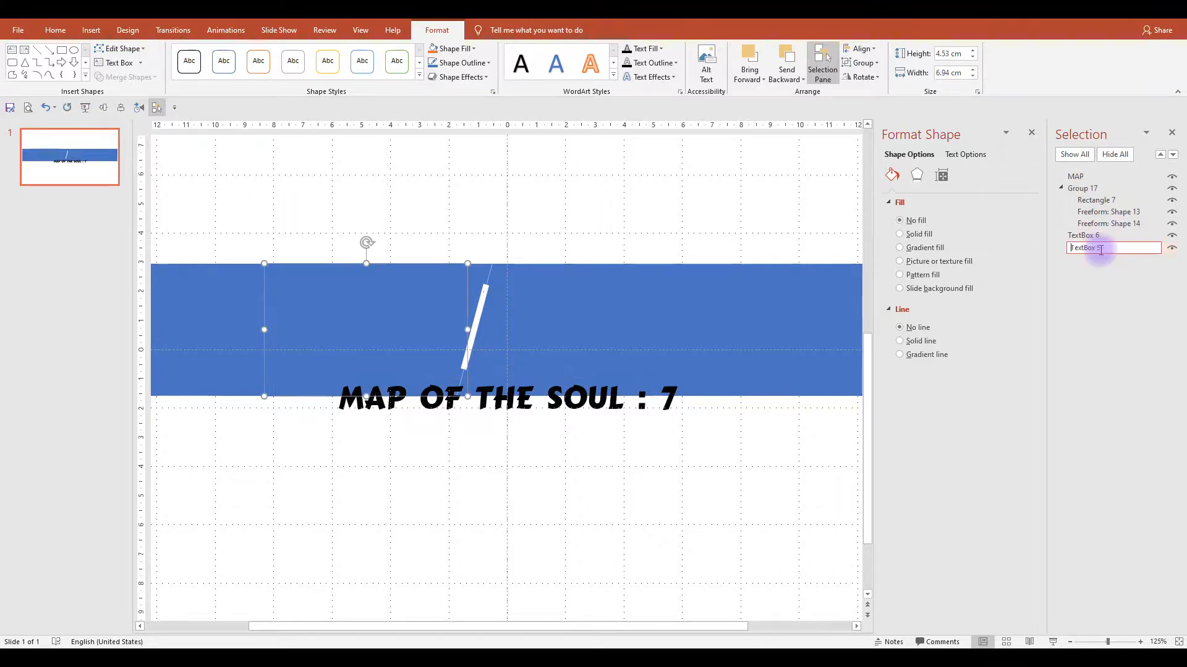
type("ON")
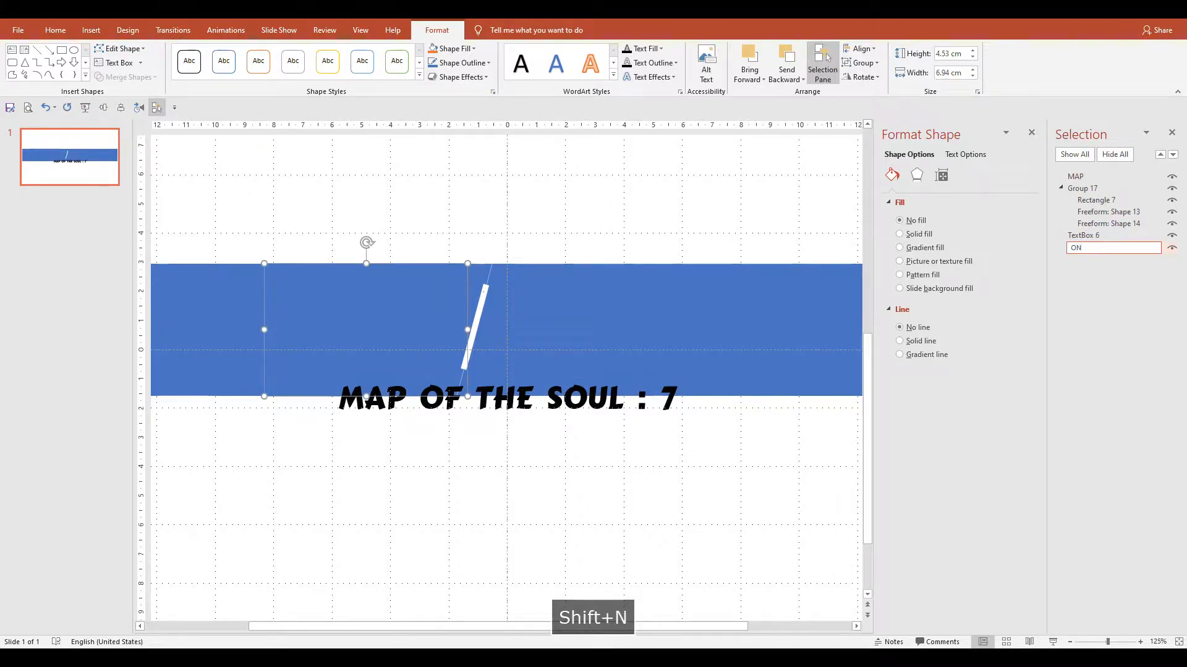
left_click(1106, 236)
left_click(1106, 236)
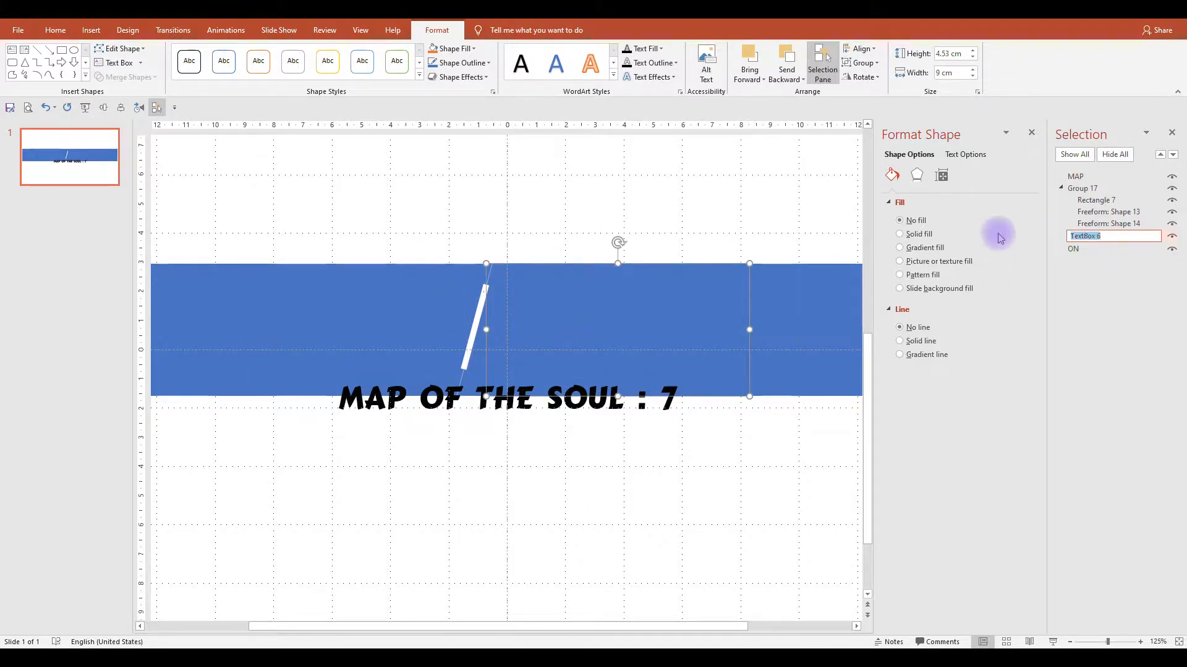
type("BTS")
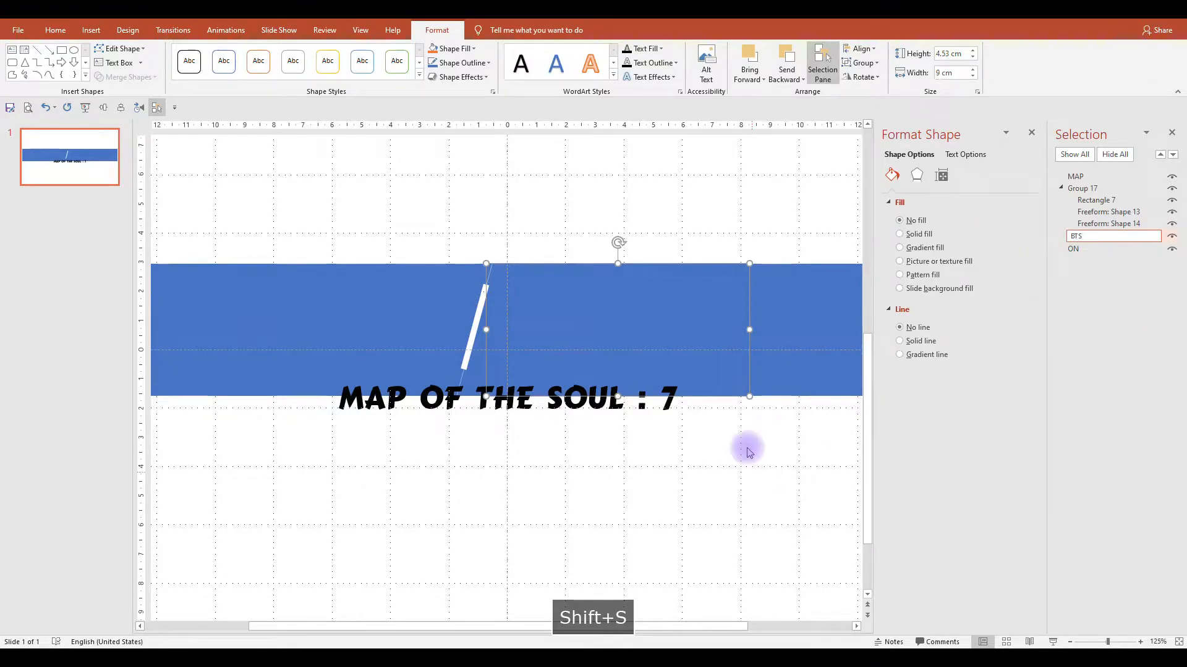
left_click(787, 173)
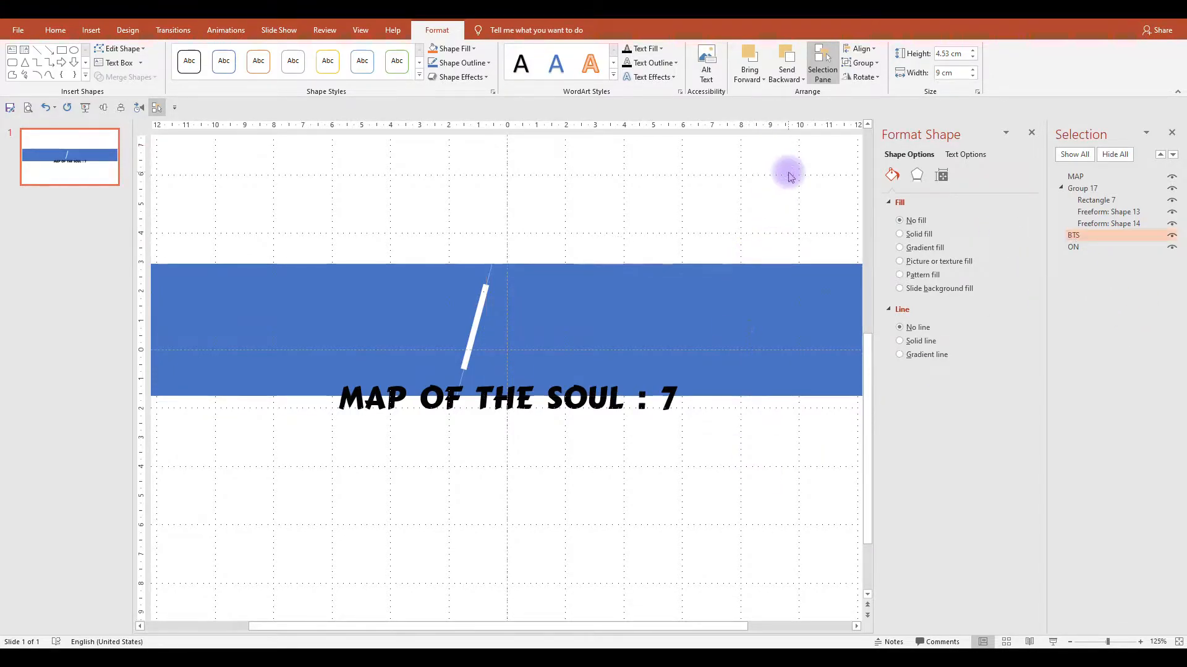
Move ON above BTS in the stacking order and rename the band group as Group 1.
left_click(1084, 189)
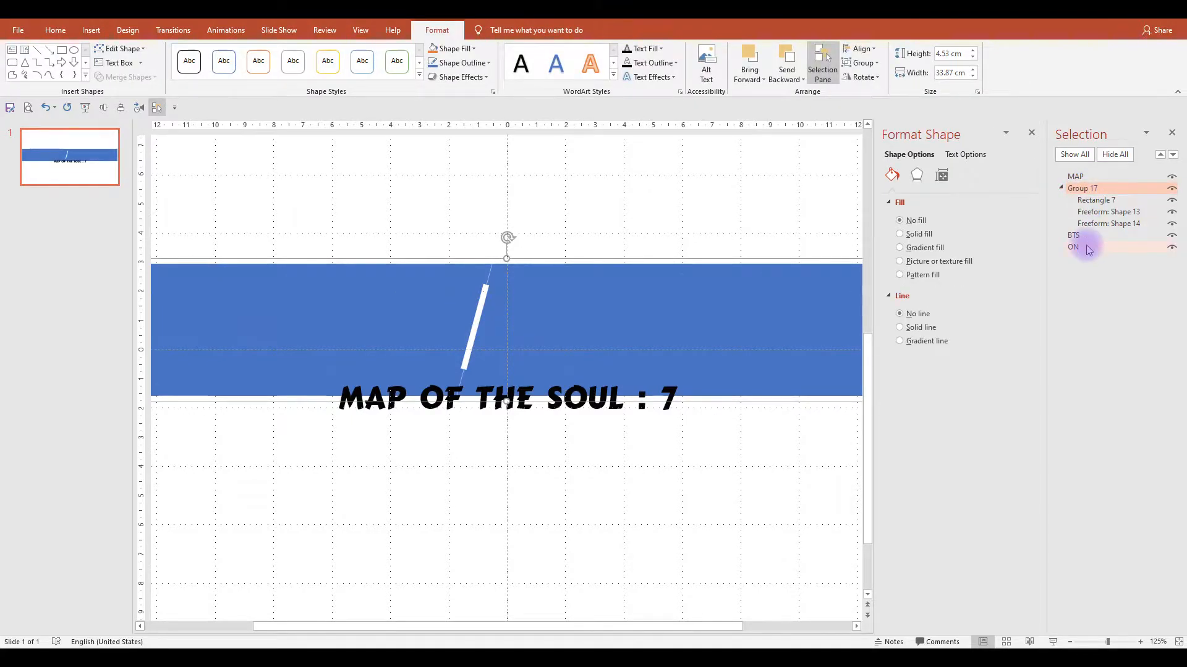
left_click_drag(1086, 252, 1082, 230)
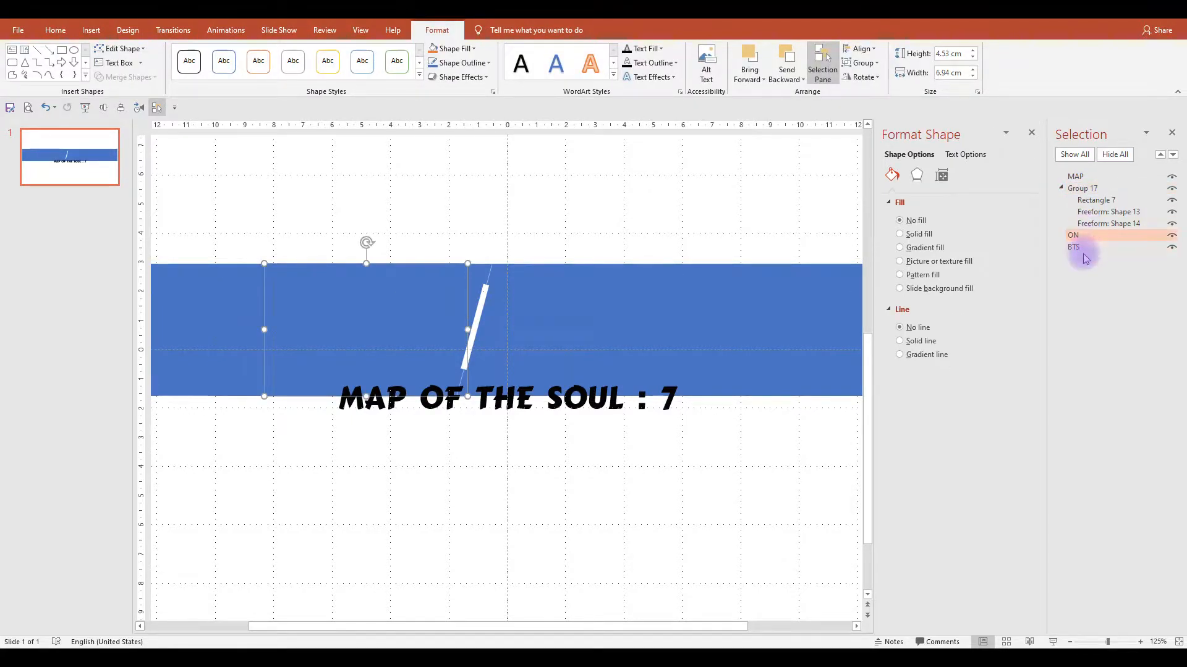
left_click(1093, 189)
left_click(1093, 189)
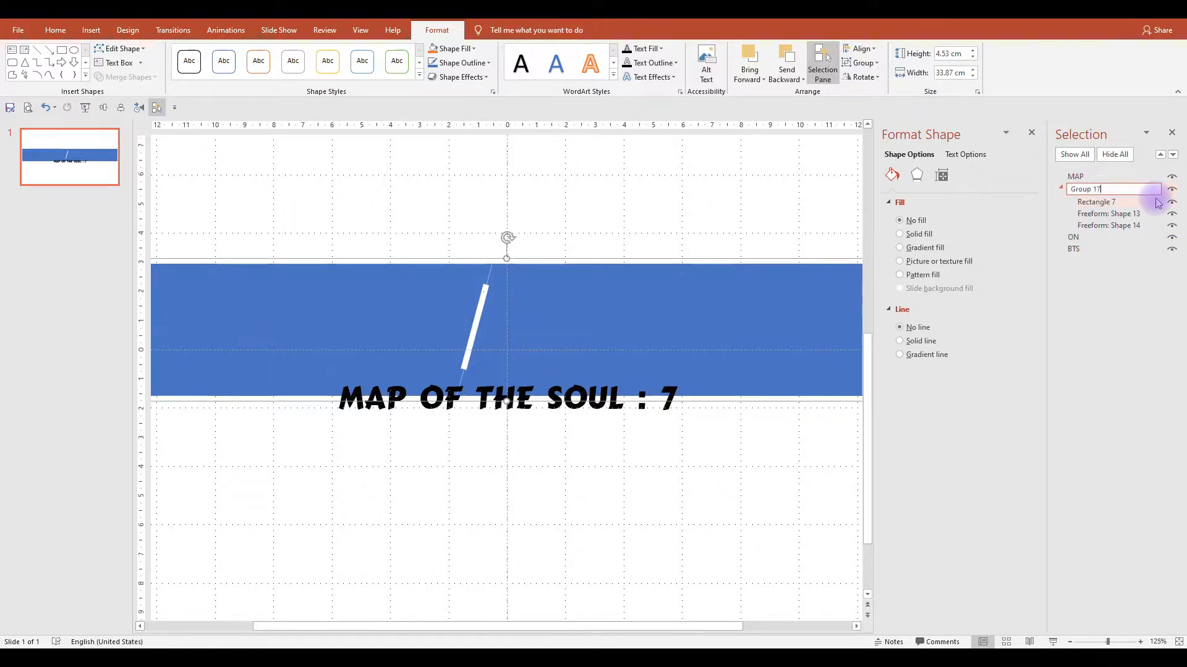
left_click(1152, 192)
key("BackSpace")
left_click(800, 451)
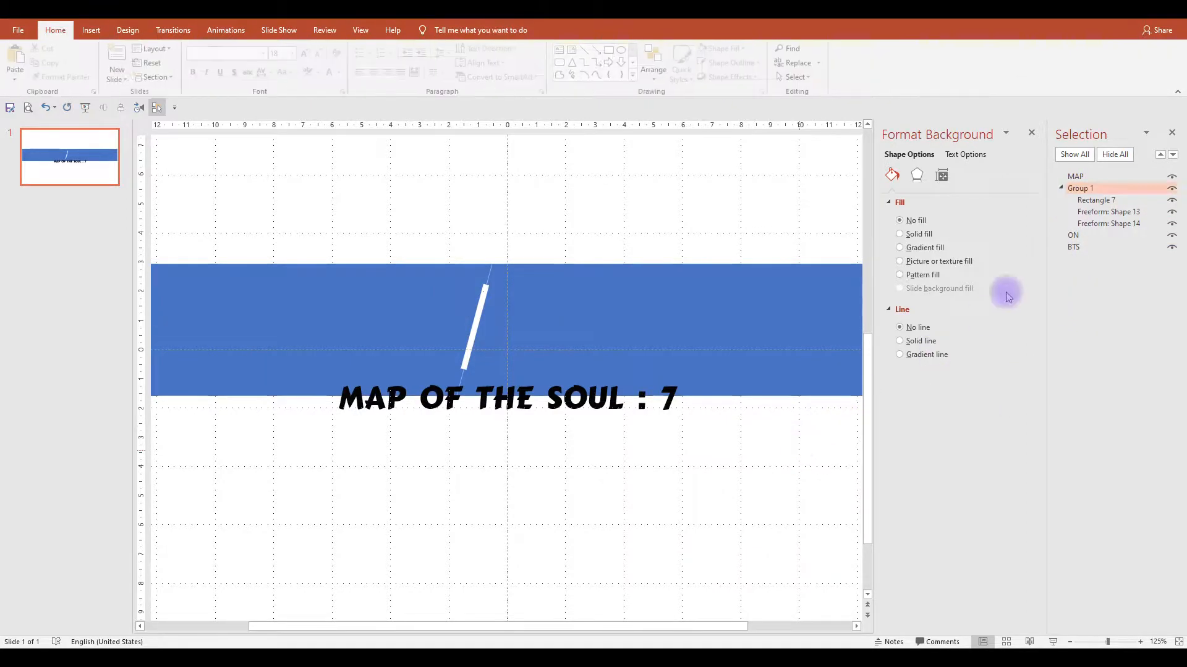
Duplicate Group 1, placing the copy between ON and BTS in the stacking order and naming it Group 2.
left_click(1077, 188)
key("ctrl+d")
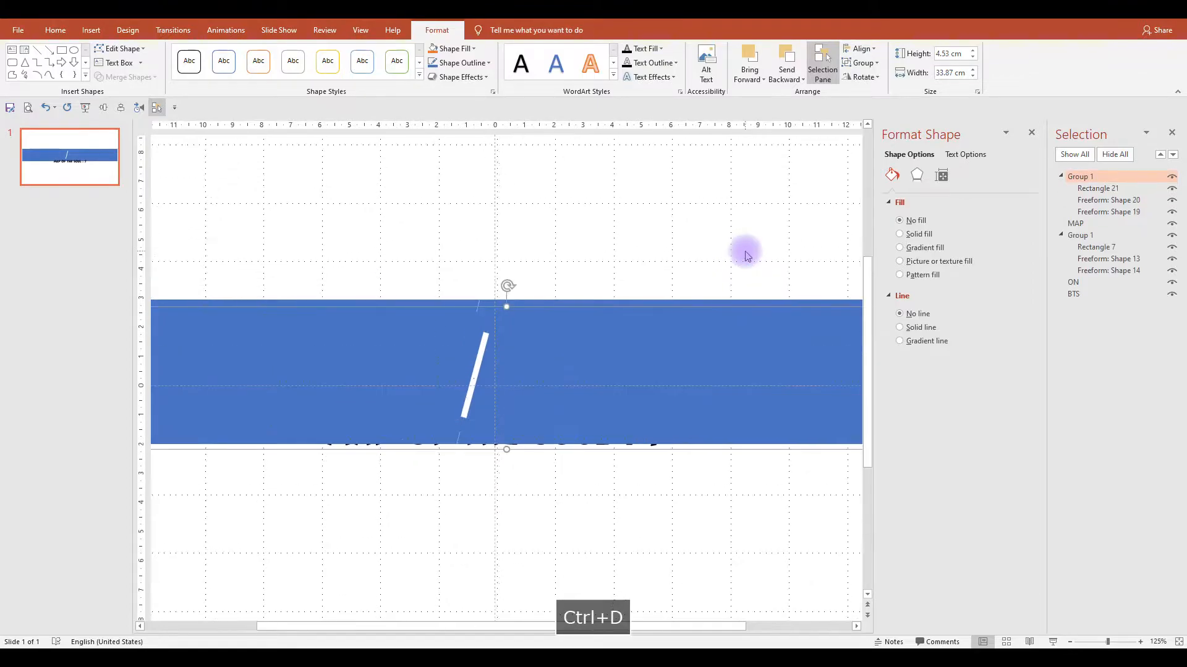
left_click(1098, 178)
left_click_drag(1093, 178, 1077, 285)
type("2")
left_click(767, 219)
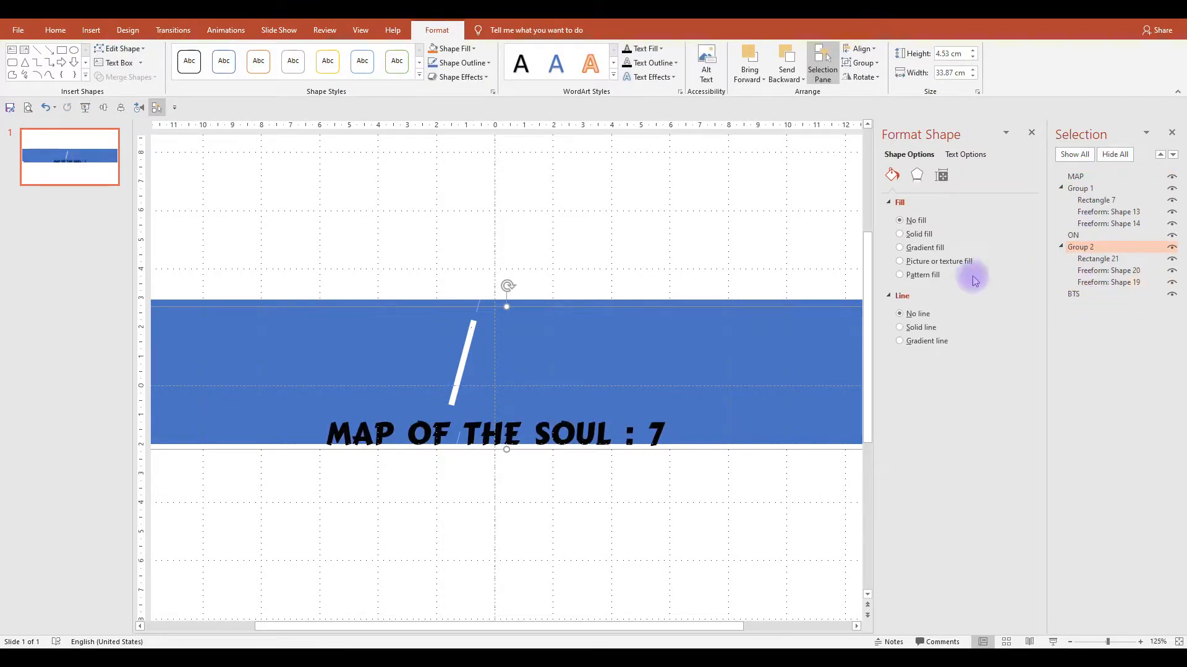
Set the fill transparency of Group 1's left band half, Freeform: Shape 14, to 100%.
left_click(1081, 189)
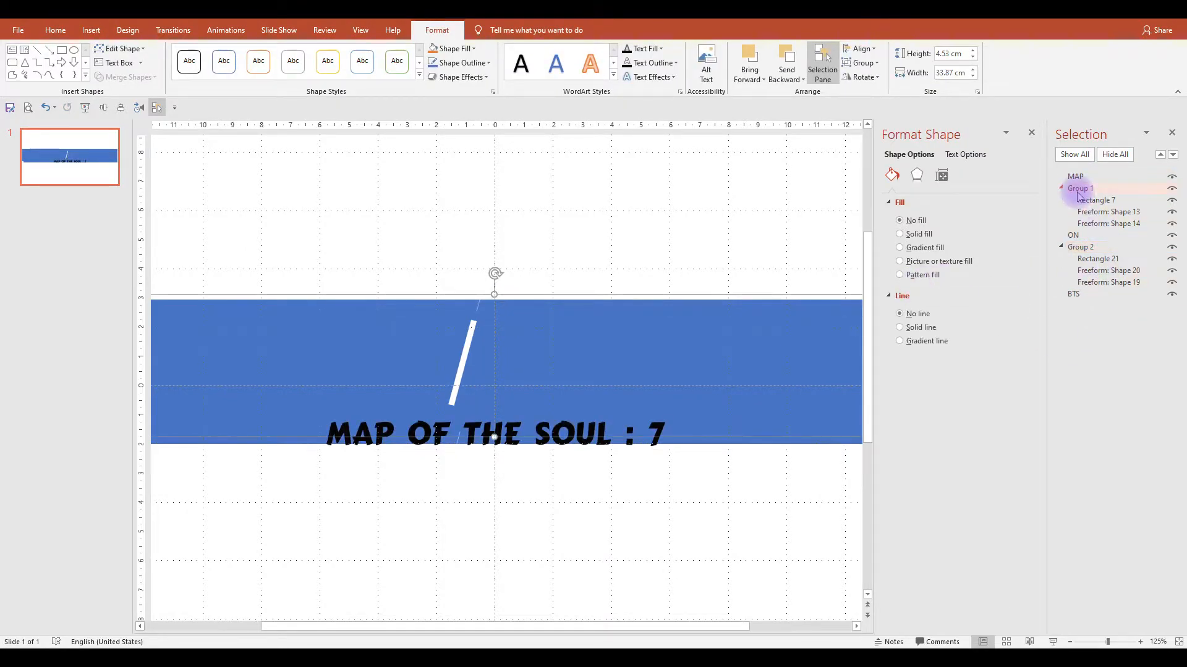
left_click(1112, 213)
left_click(1112, 225, "ctrl")
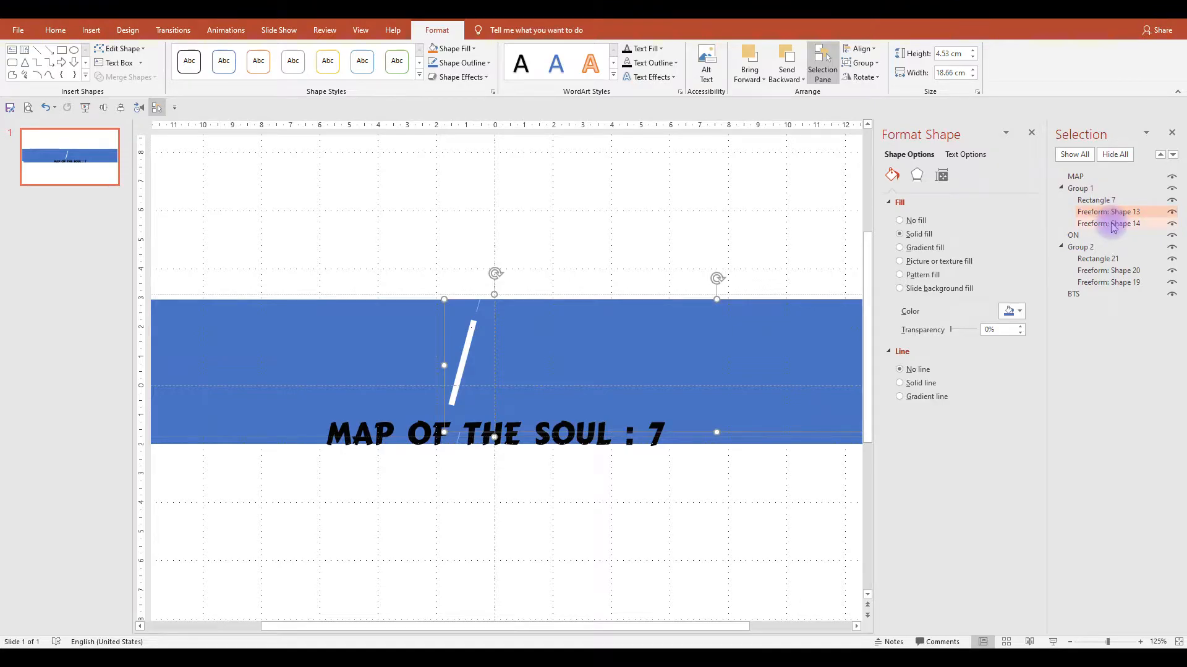
left_click(1112, 225)
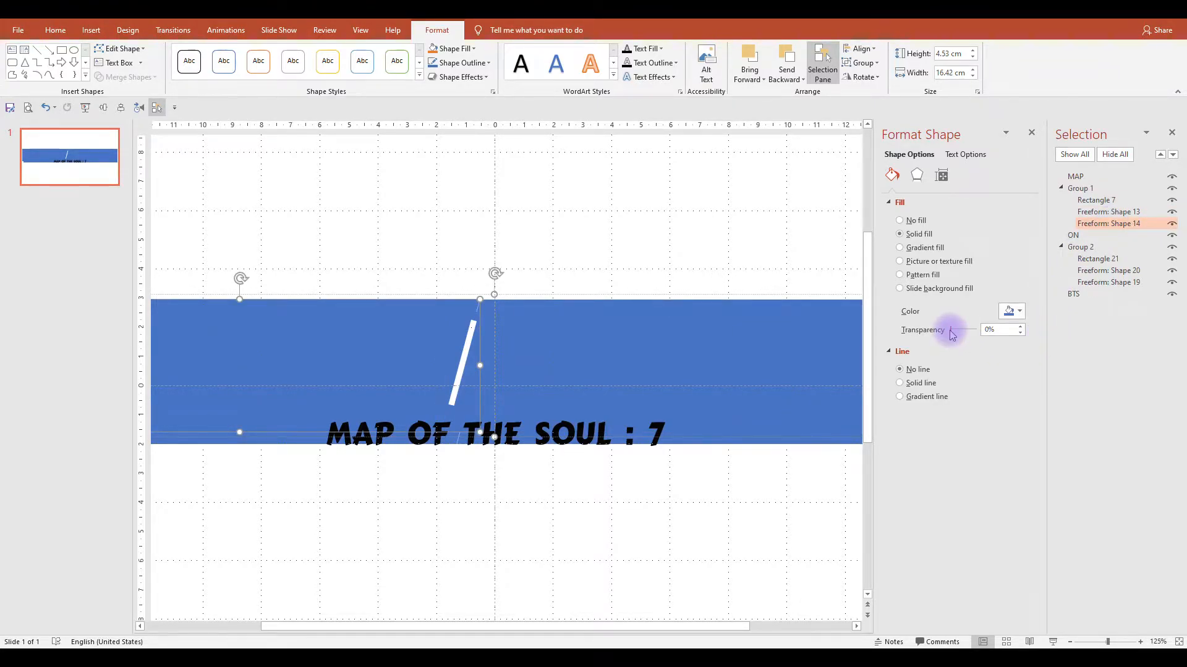
left_click_drag(950, 334, 985, 335)
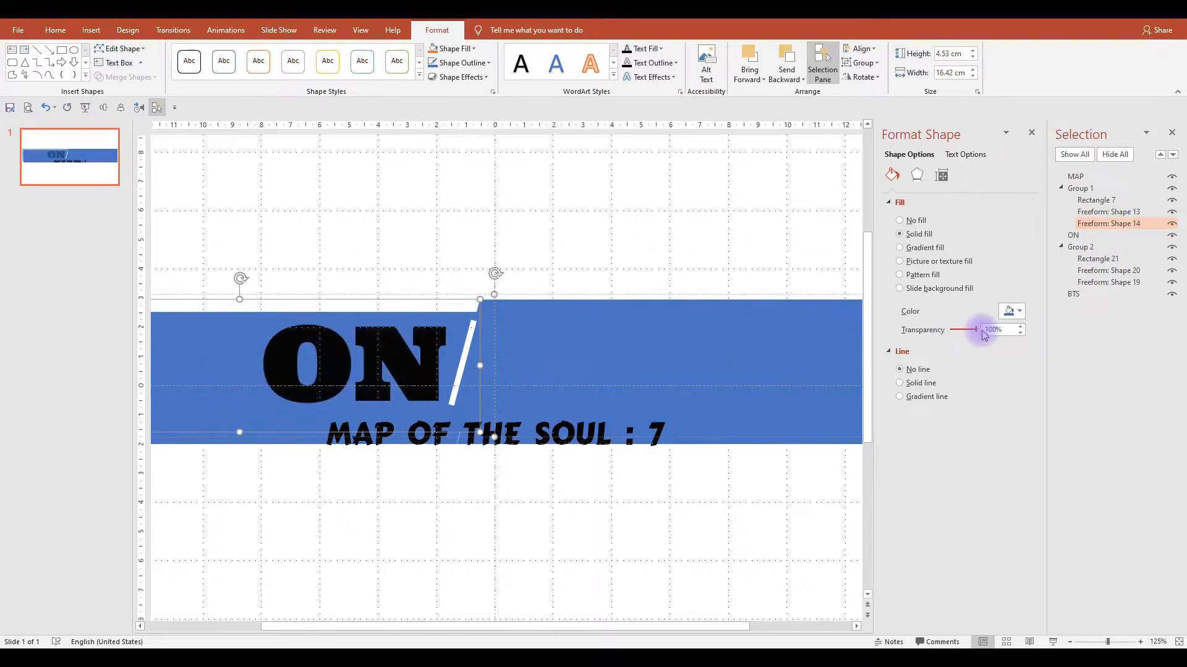
Set the fill transparency of Group 2's right band half, Freeform: Shape 20, to 100%.
left_click(1116, 283)
left_click(1120, 272)
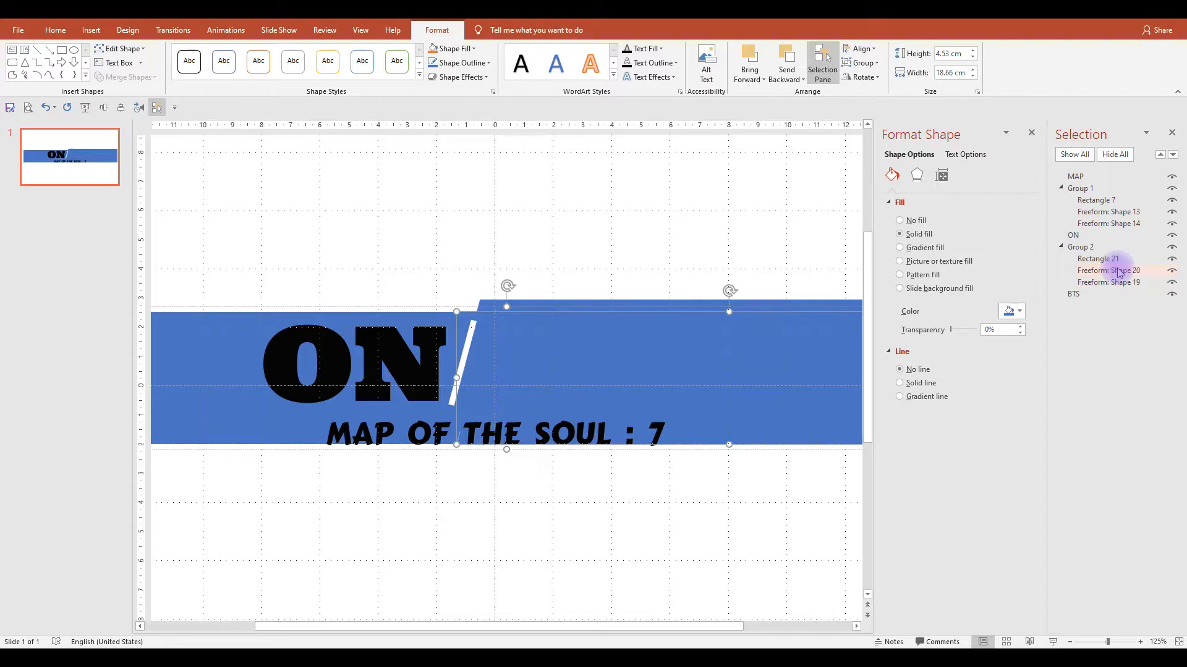
left_click_drag(950, 334, 984, 334)
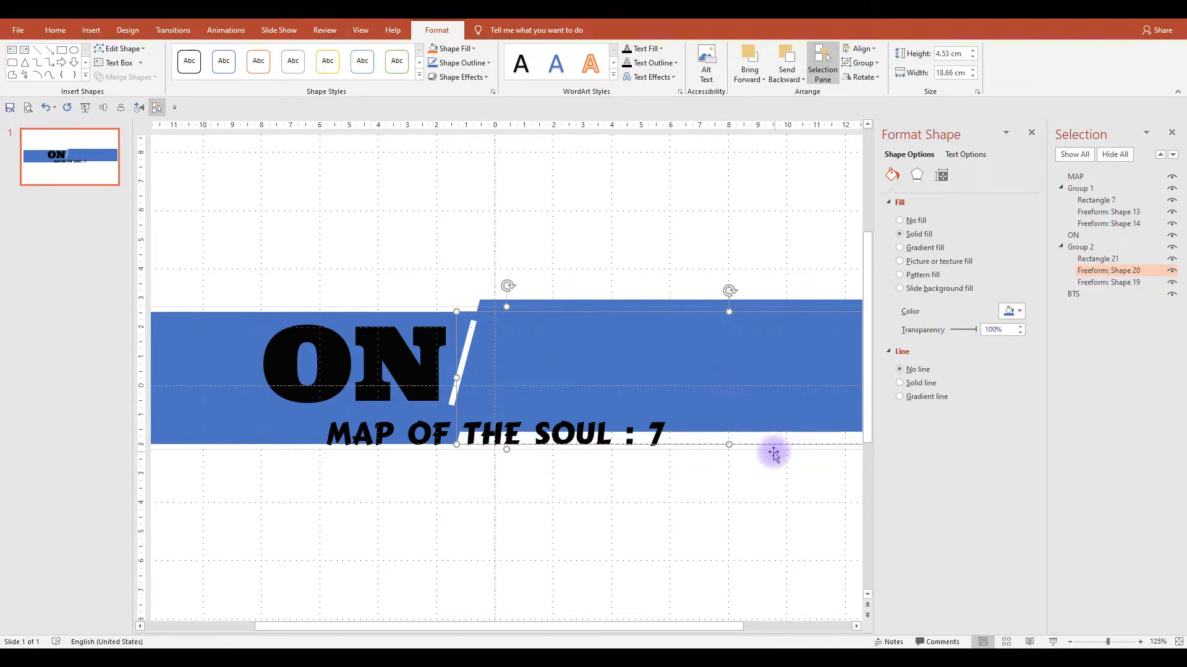
scroll(760, 467, "down", 2)
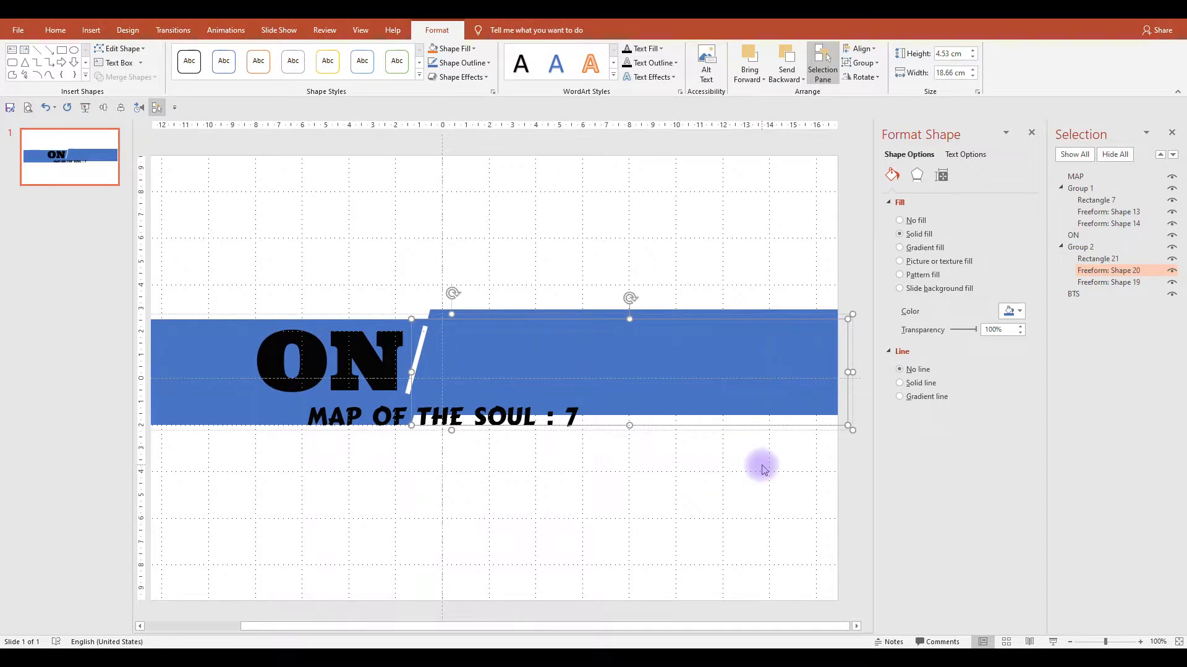
left_click(762, 470)
left_click(230, 344)
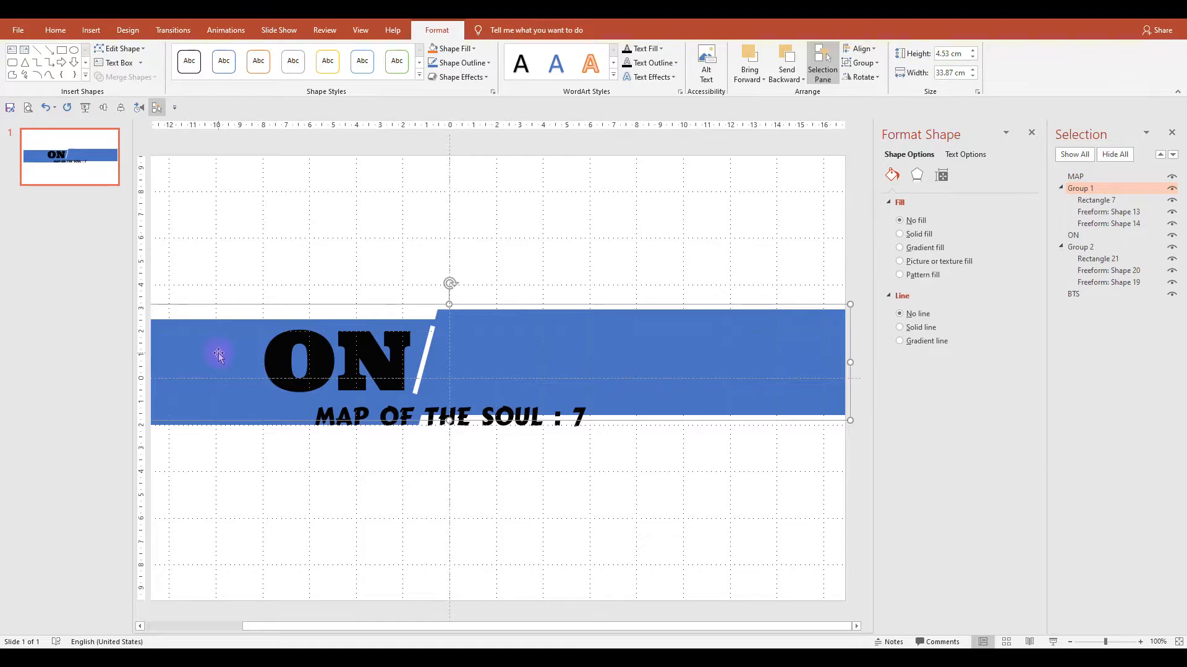
scroll(219, 354, "down", 2)
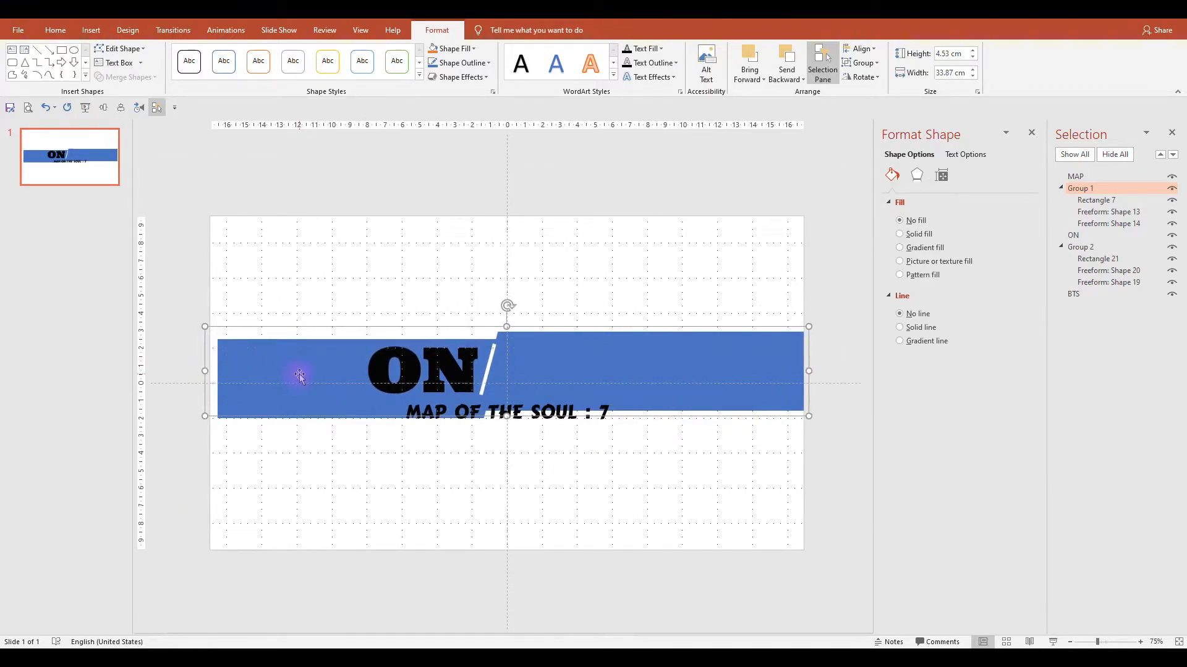
left_click_drag(299, 375, 307, 362)
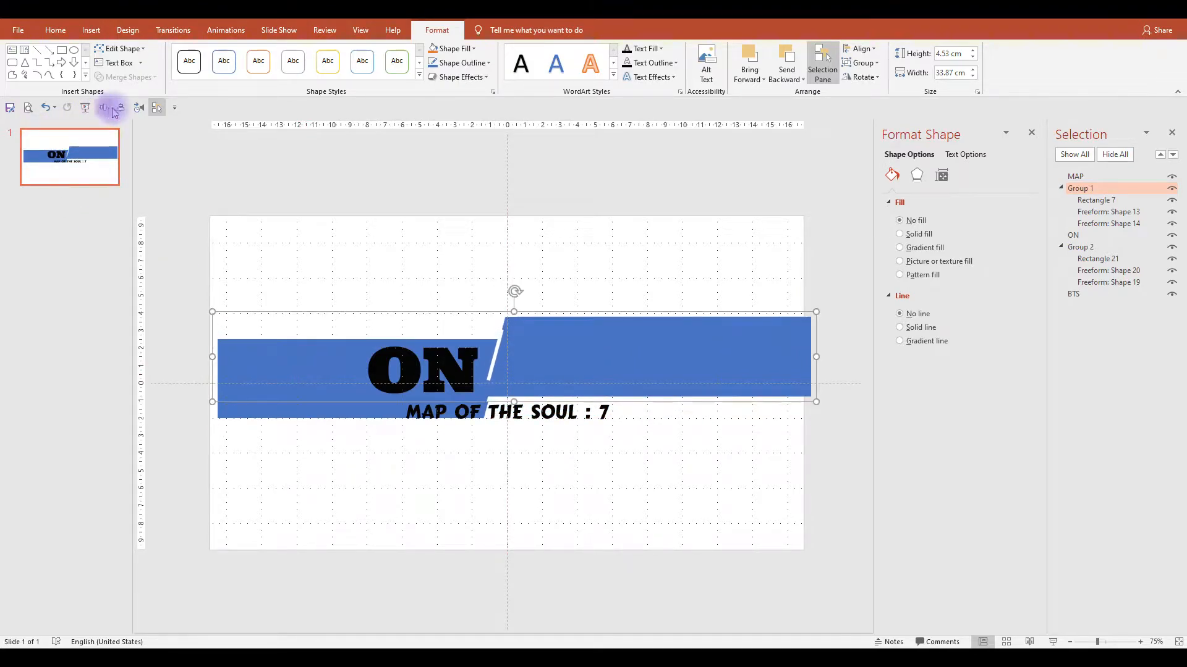
left_click(48, 109)
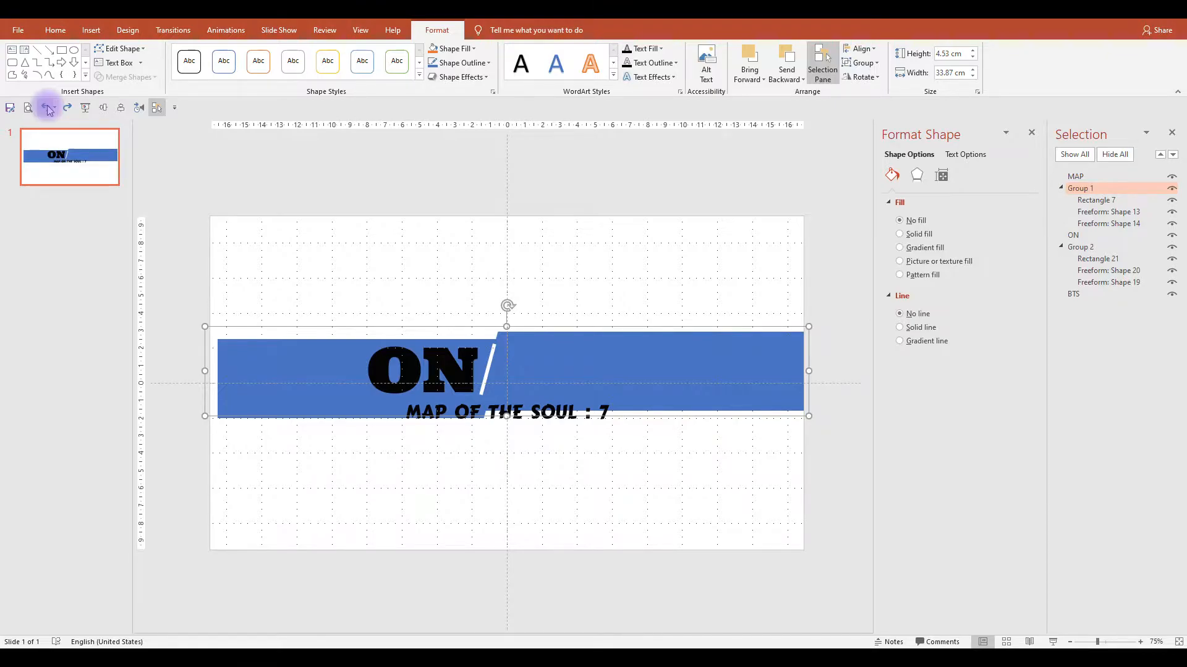
left_click(413, 270)
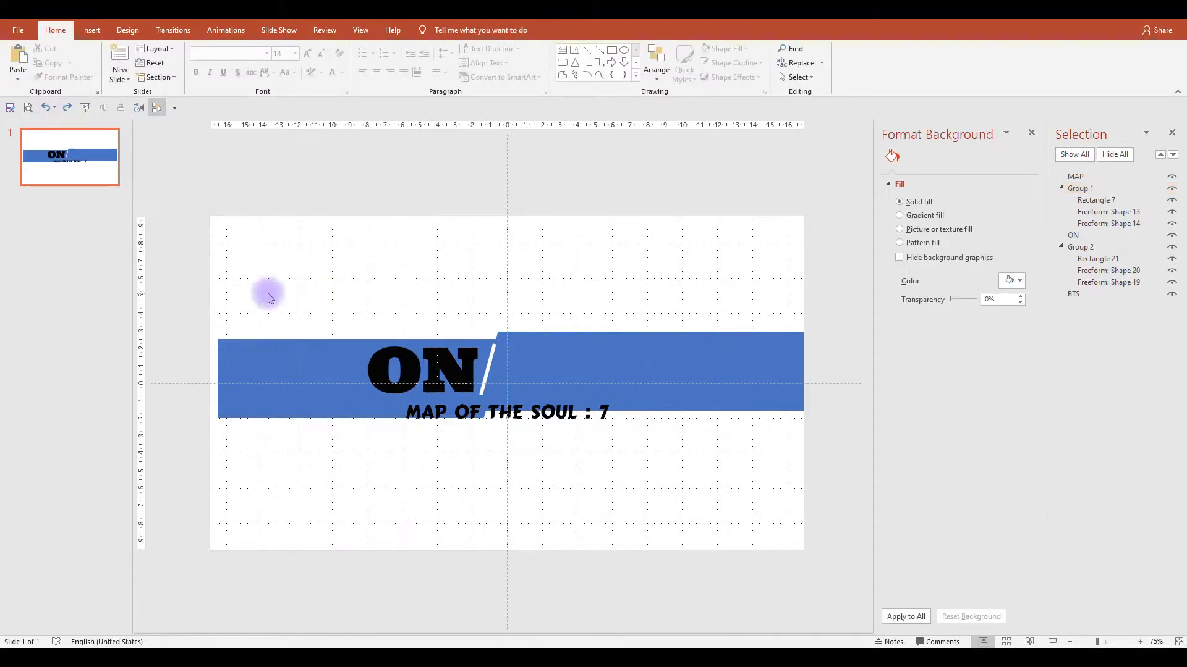
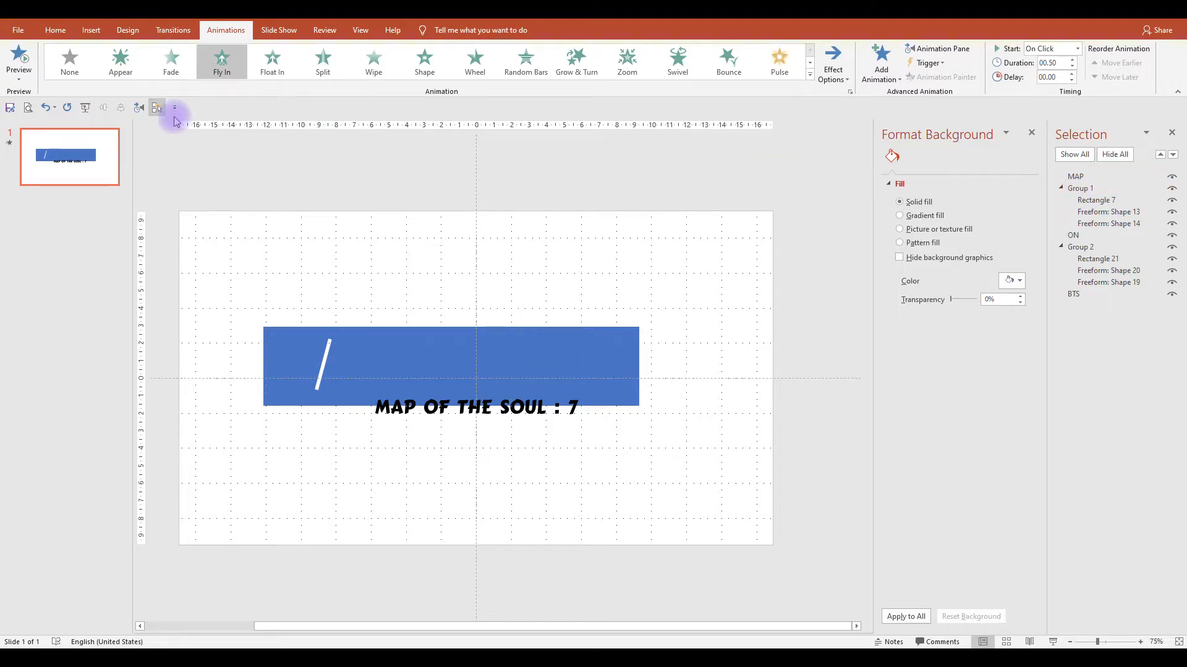
Set Group 1's Fly In animation to start With Previous, last 2 seconds and finish with a smooth end.
right_click(1036, 173)
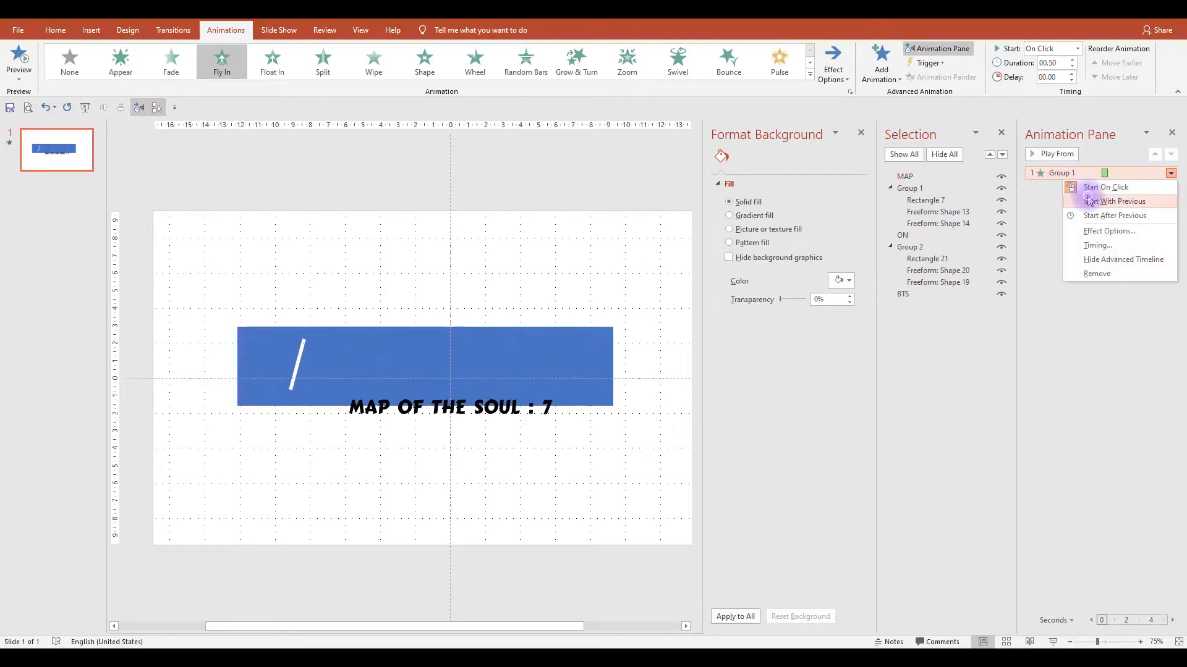
left_click(1088, 201)
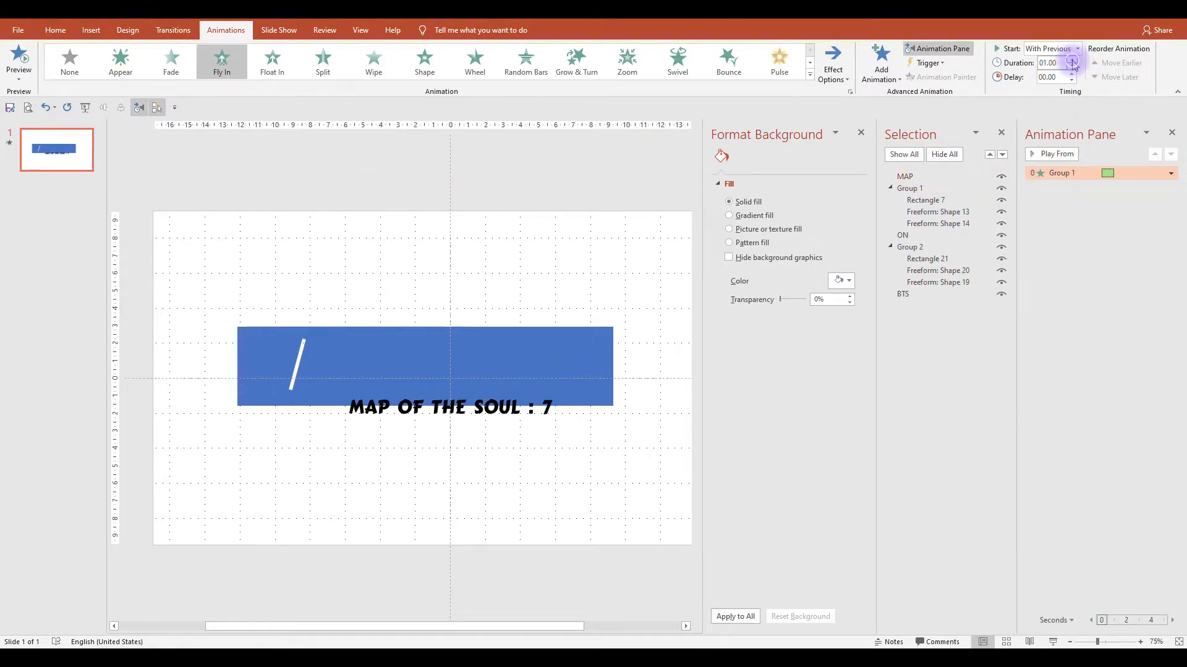
double_click(1051, 175)
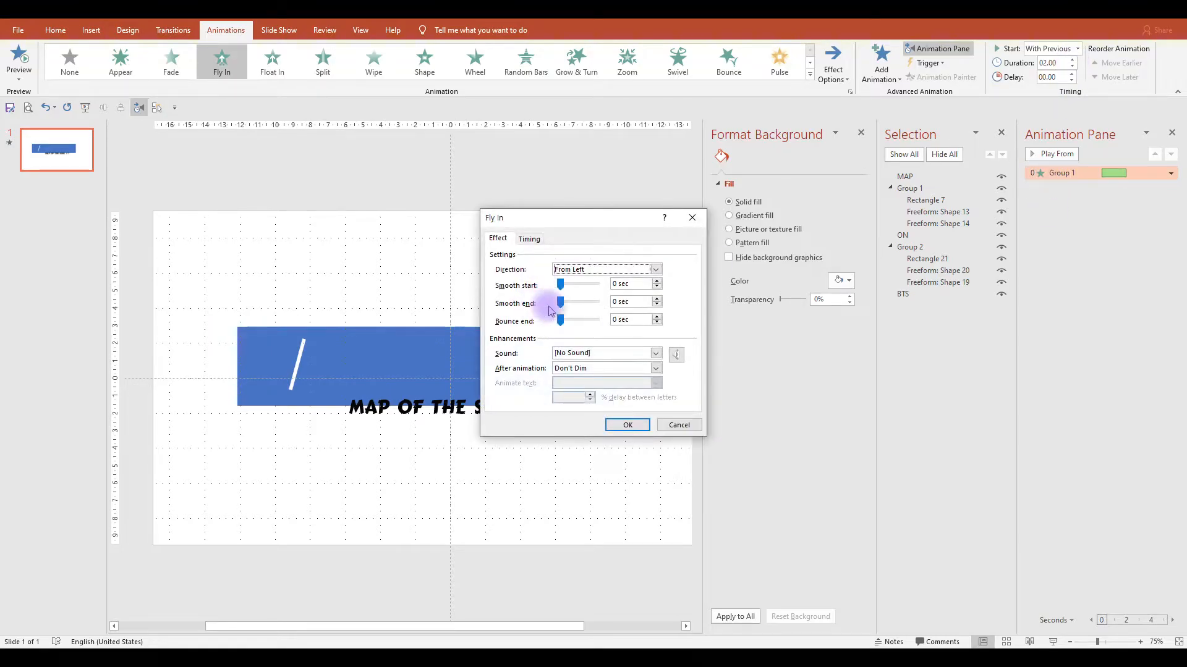
left_click_drag(558, 304, 594, 304)
left_click(626, 424)
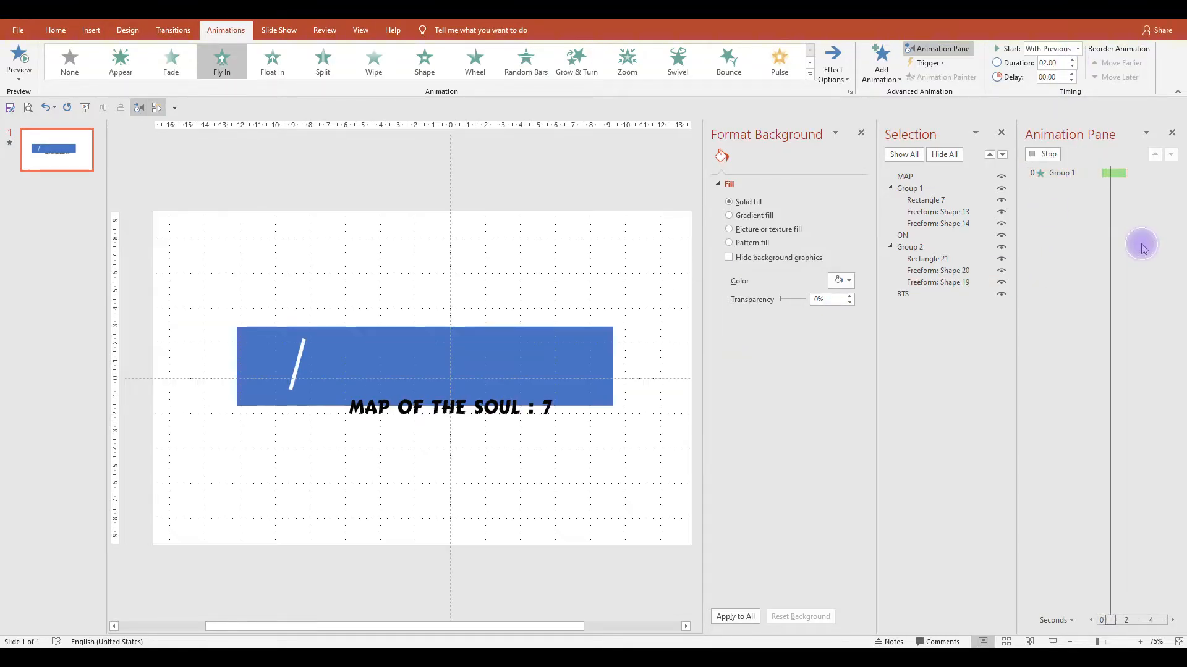
Add a Split entrance to Group 1, starting With Previous and lasting 1.75 seconds, and preview it.
left_click(879, 64)
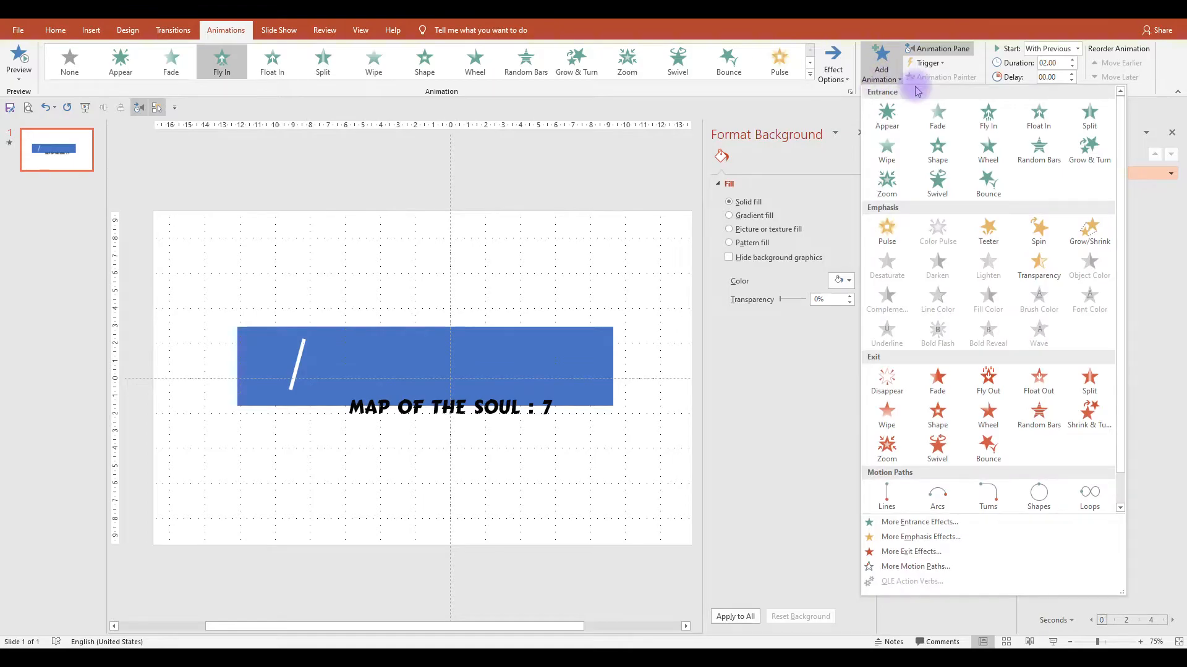
left_click(1089, 114)
right_click(1075, 187)
left_click(1091, 211)
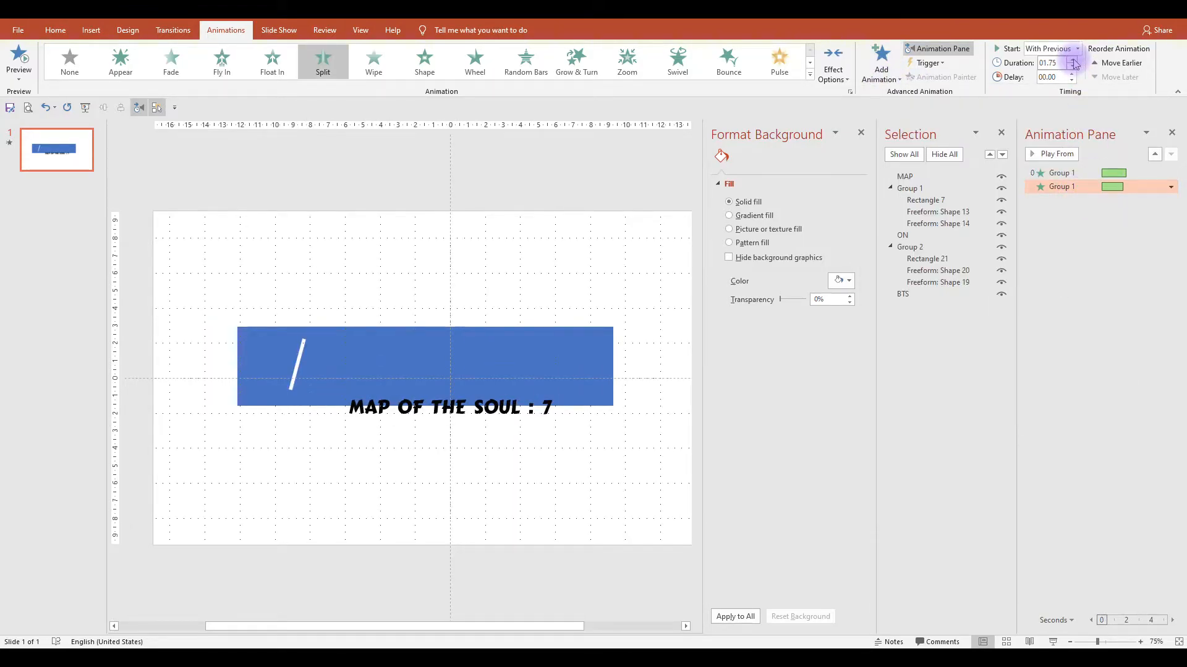
left_click(1055, 157)
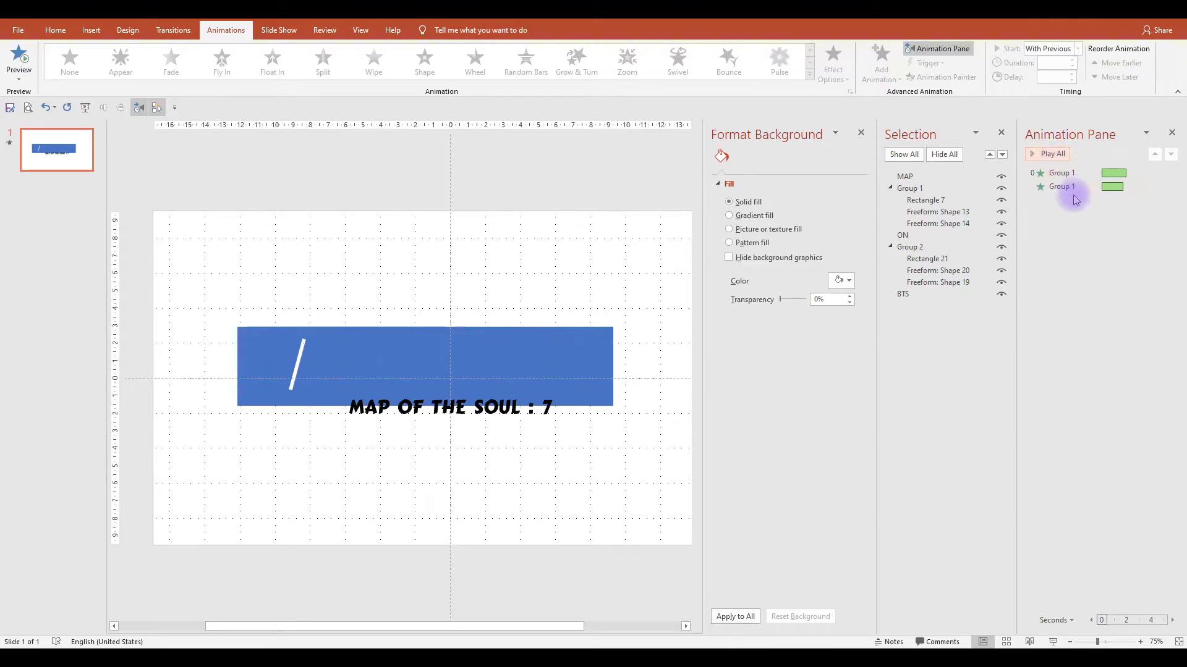
Add a Lines motion path running right to Group 1, starting With Previous after a 2-second delay.
left_click(910, 188)
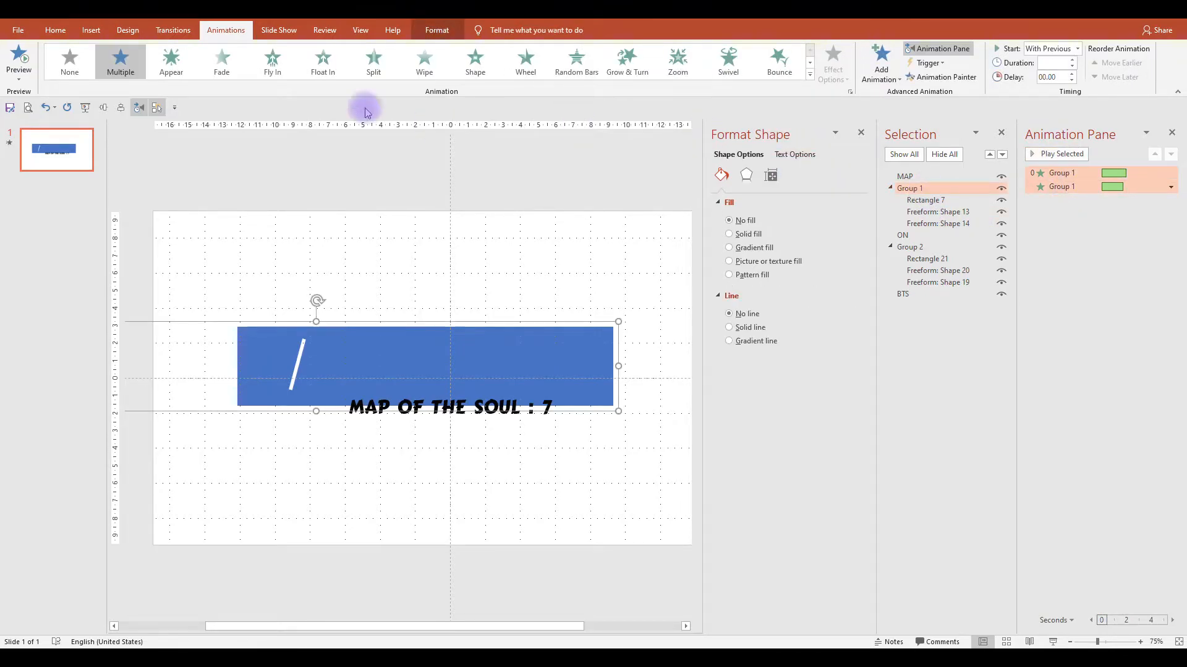
left_click(881, 67)
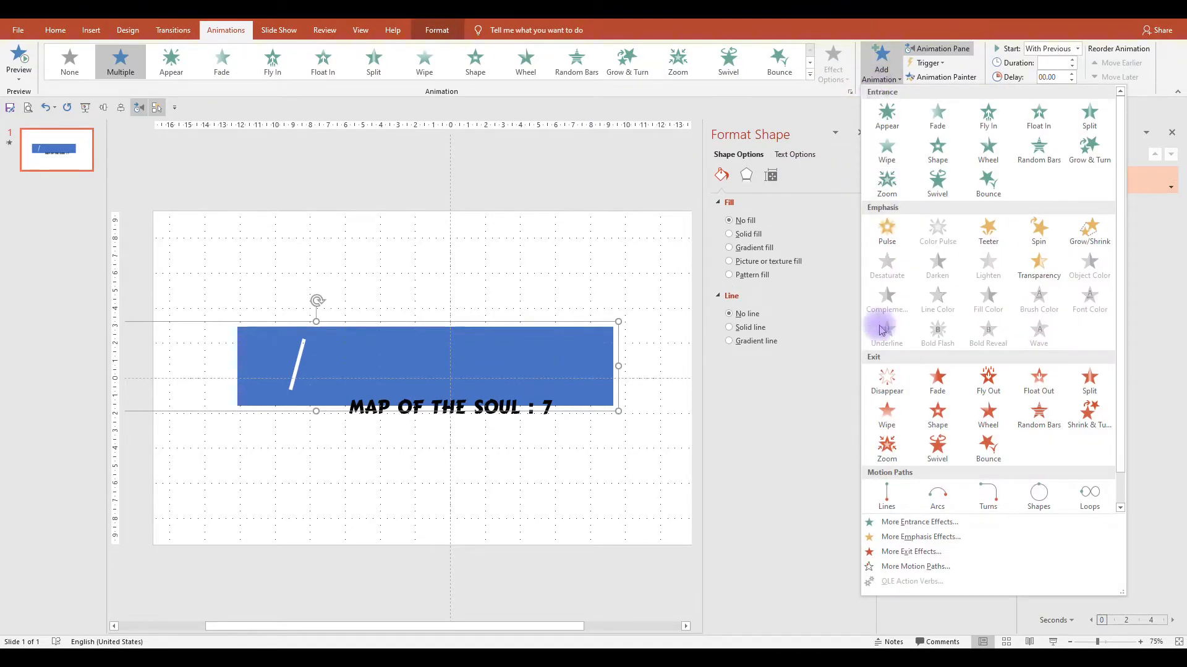
left_click(887, 491)
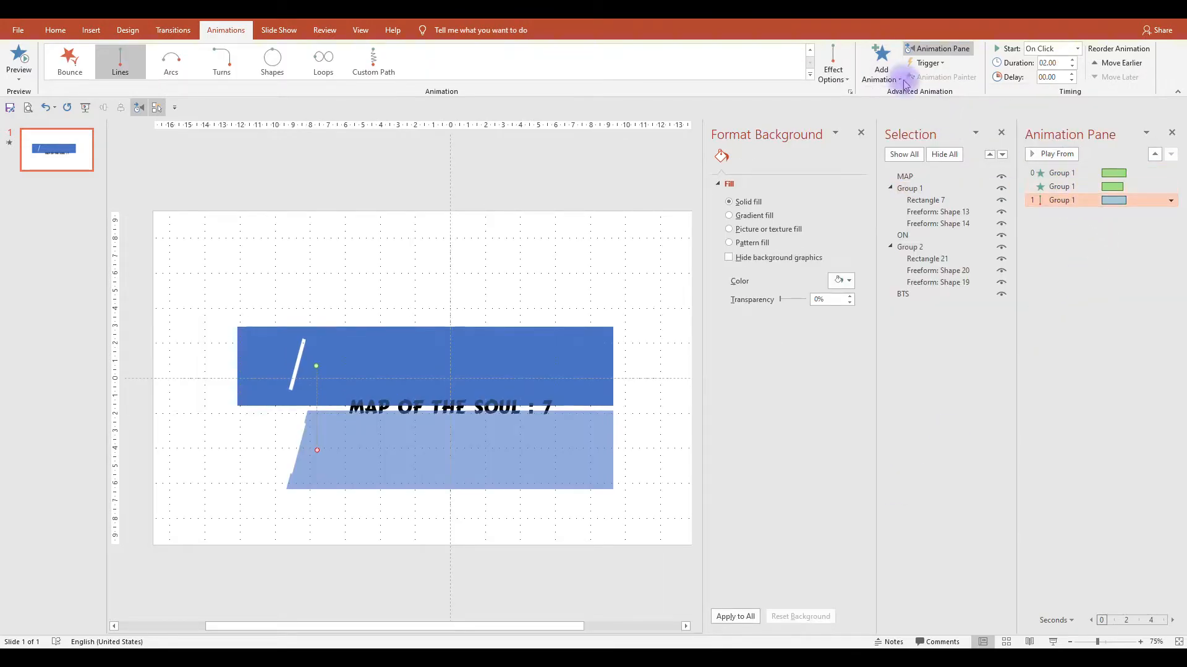
left_click(833, 68)
left_click(873, 170)
right_click(1054, 199)
left_click(1083, 227)
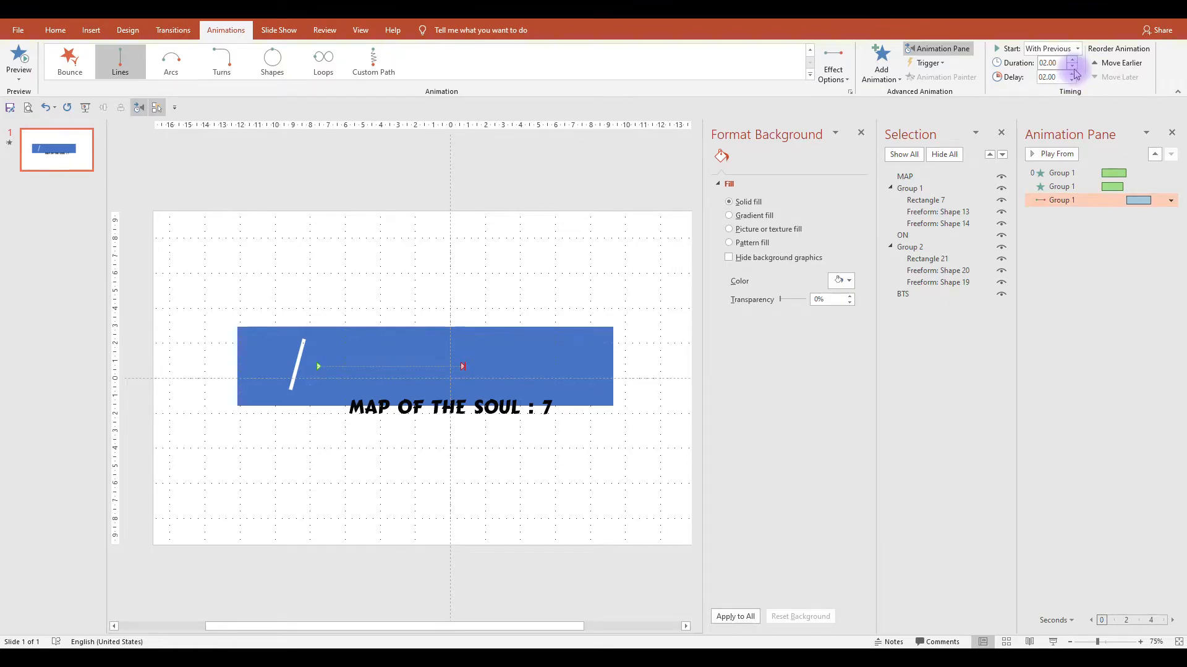
Set Group 1's rightward motion path to last 1.5 seconds, with a 0.47-second smooth start and 1.03-second smooth end.
left_click(1072, 60)
double_click(1059, 201)
left_click_drag(583, 301, 590, 301)
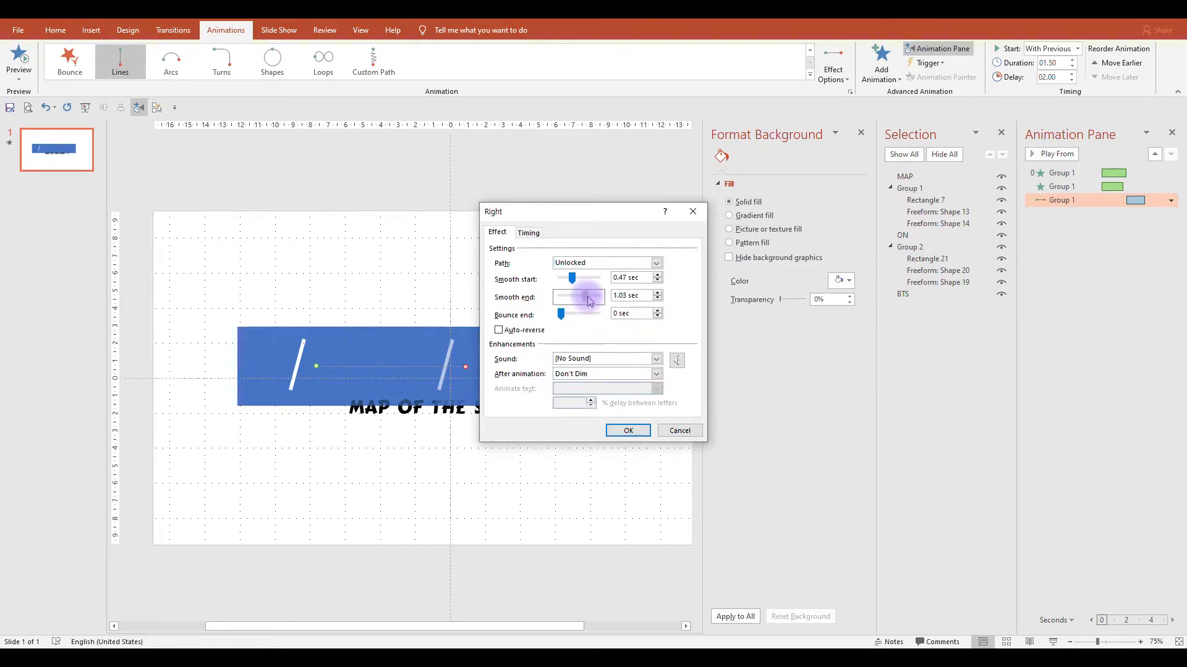
left_click(633, 433)
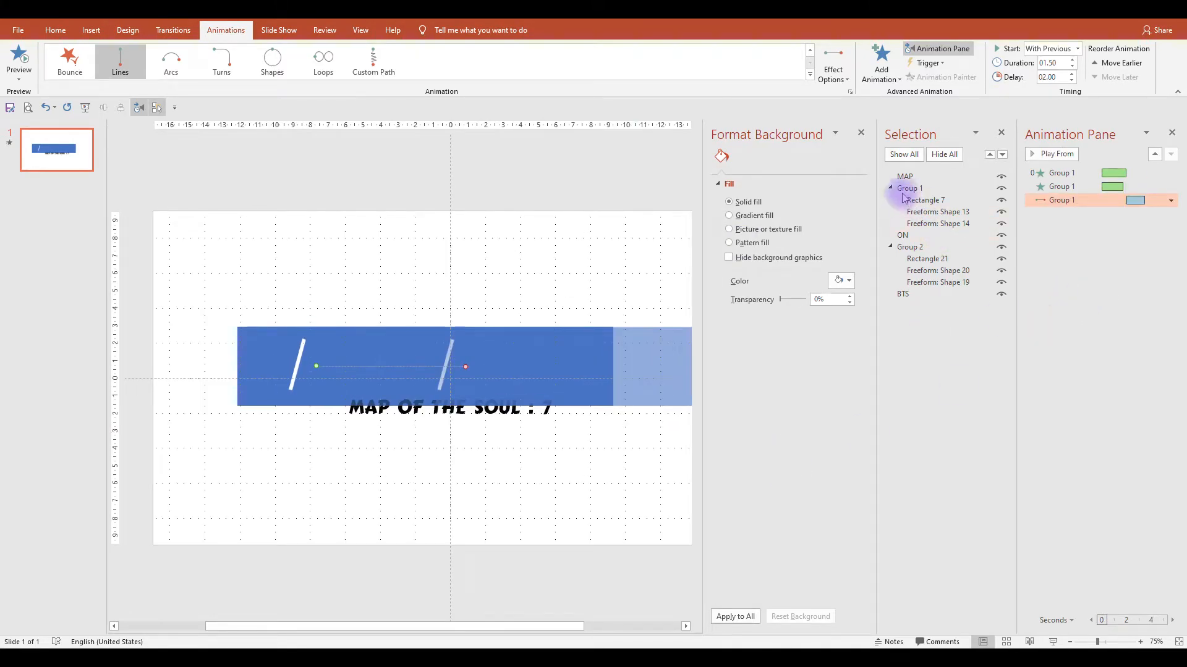
Move Group 1 below BTS in the stacking order and extend its motion path until its slash aligns with Group 2's slash.
left_click_drag(906, 194, 915, 307)
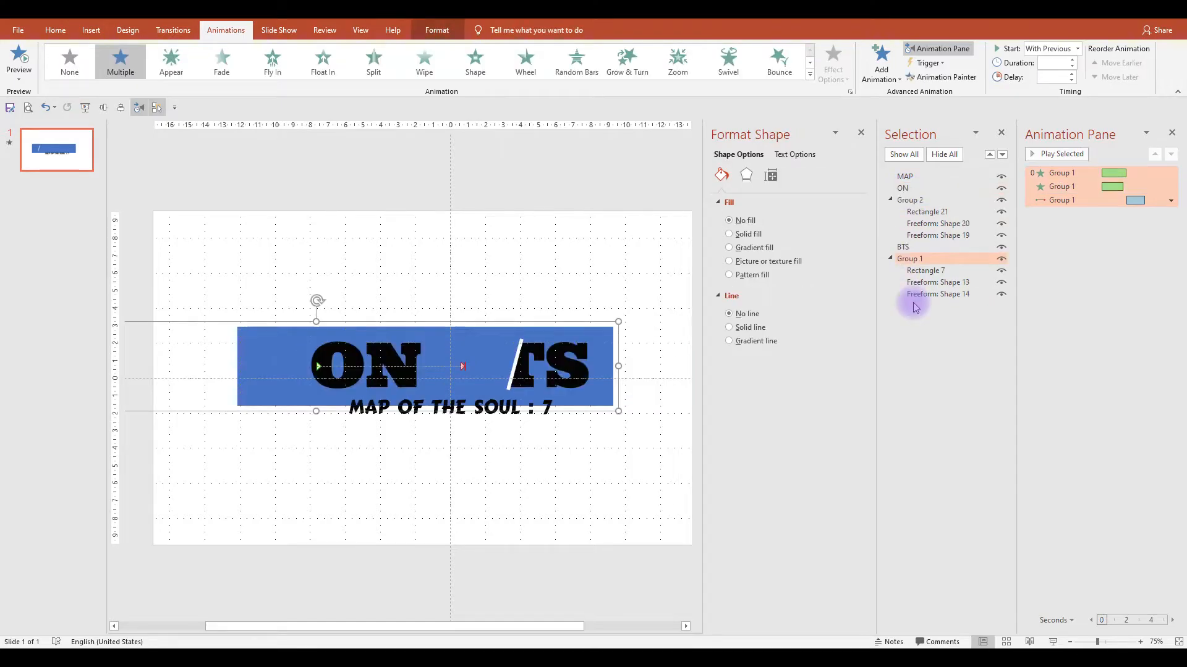
left_click(460, 366)
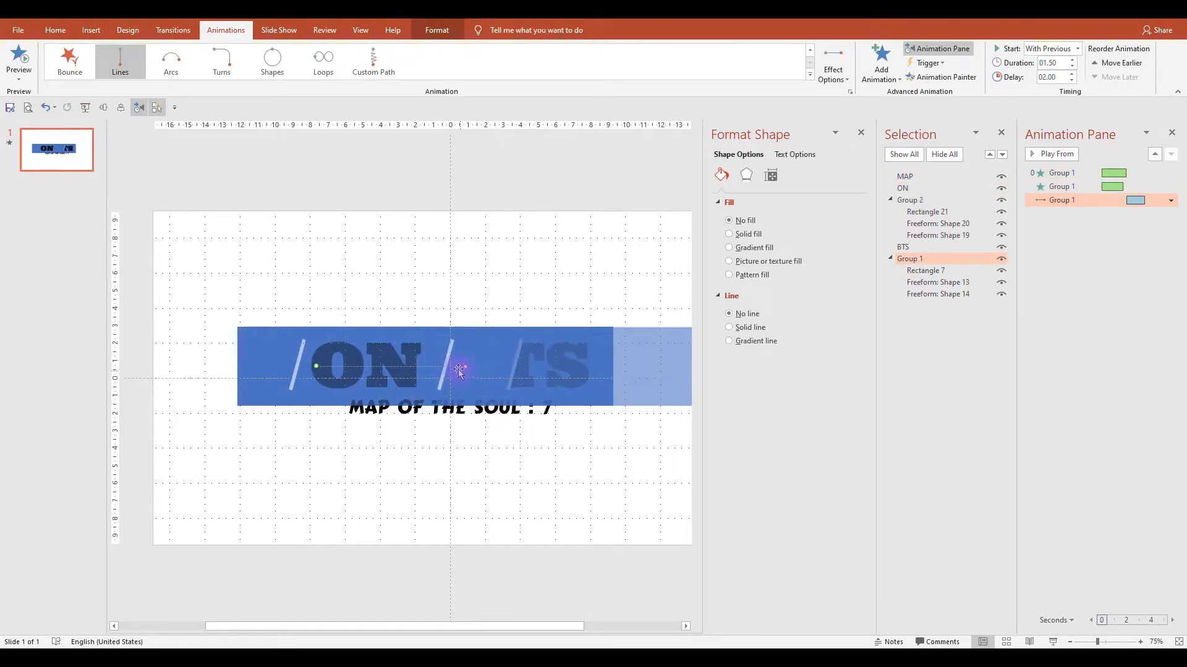
left_click_drag(465, 367, 534, 368)
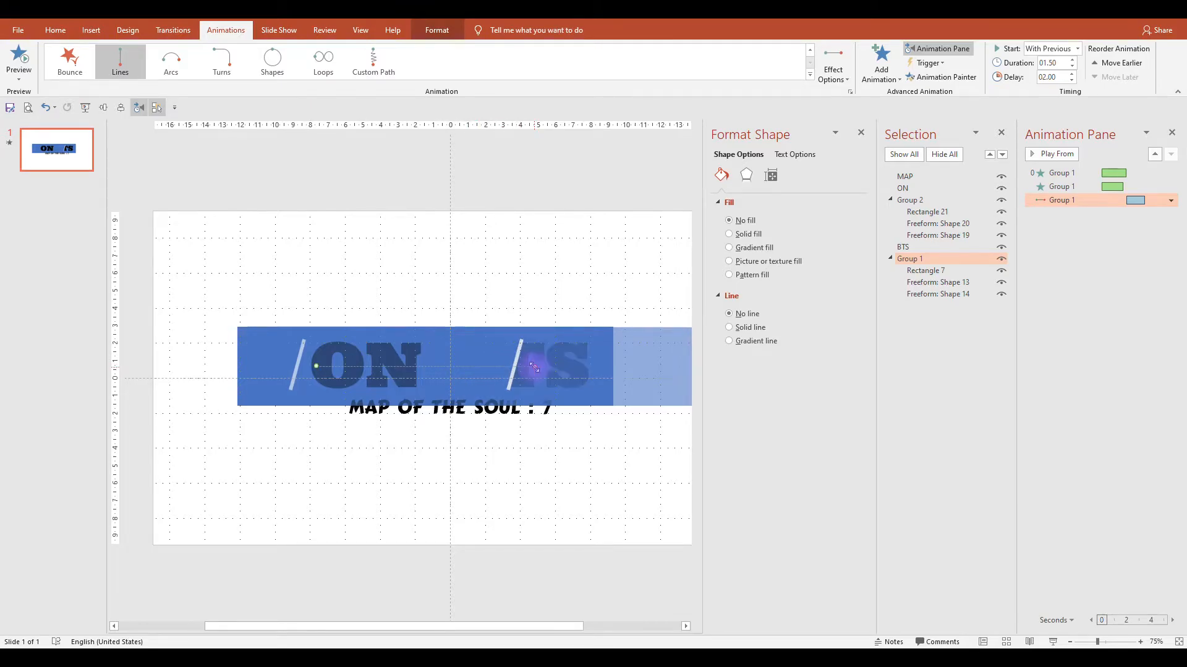
scroll(533, 368, "up", 5)
left_click_drag(393, 628, 546, 630)
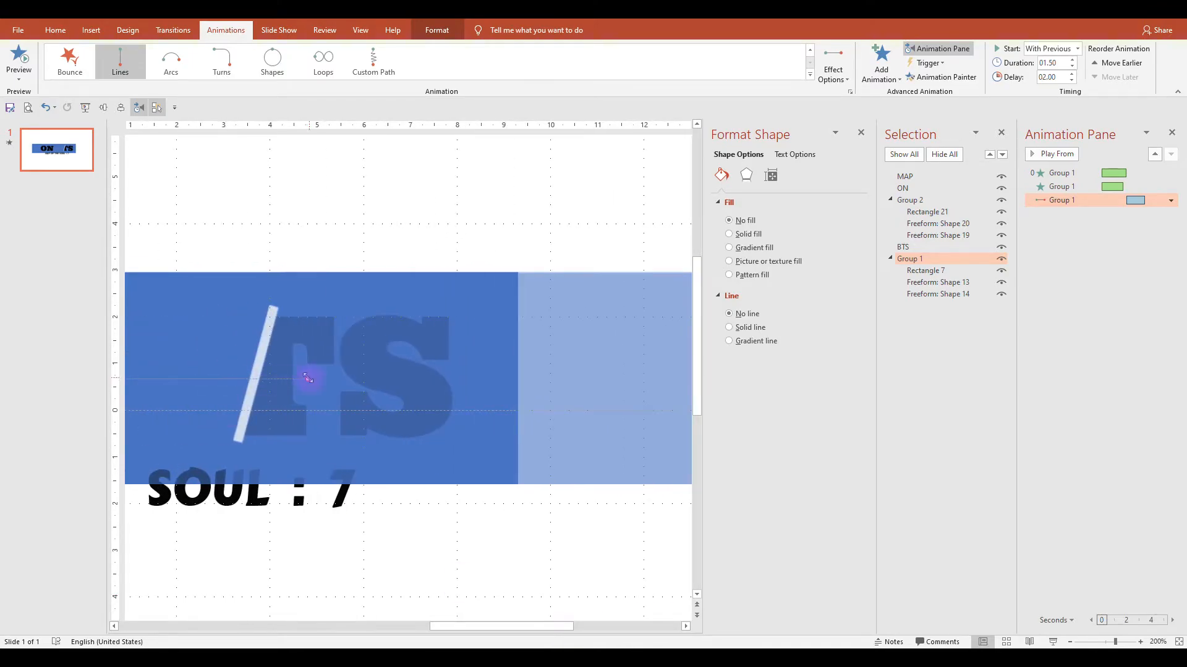
left_click_drag(309, 378, 309, 379)
left_click(1083, 277)
left_click(1066, 203)
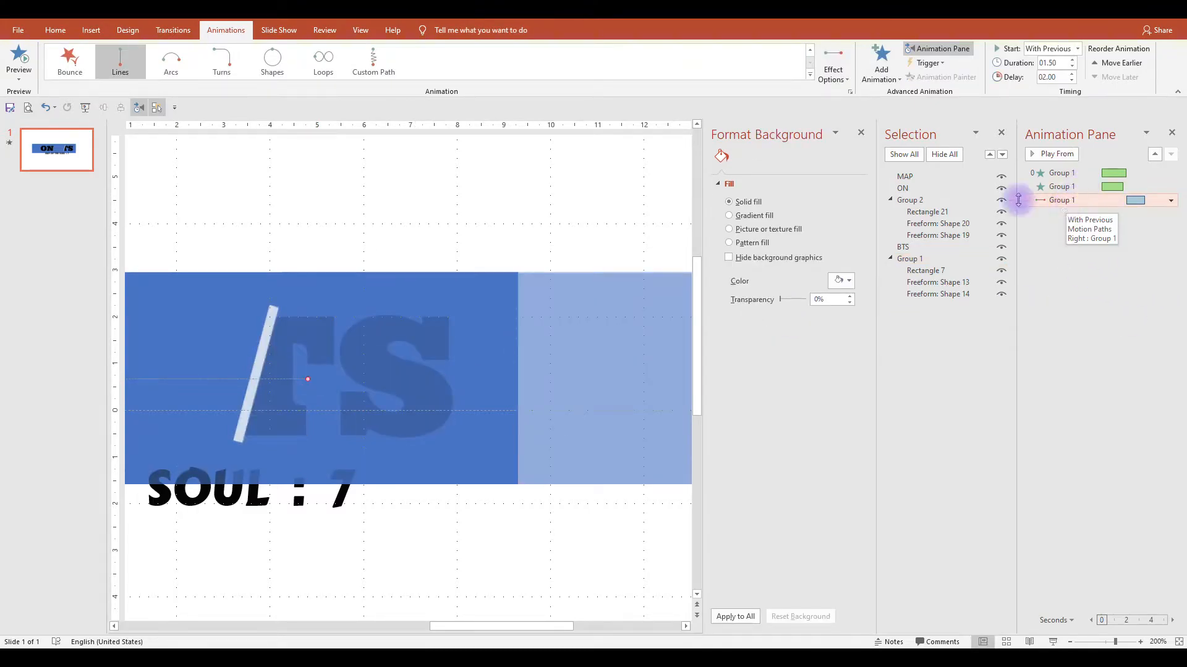
Add a Disappear exit to Group 1, starting With Previous after a 3.5-second delay.
left_click(881, 62)
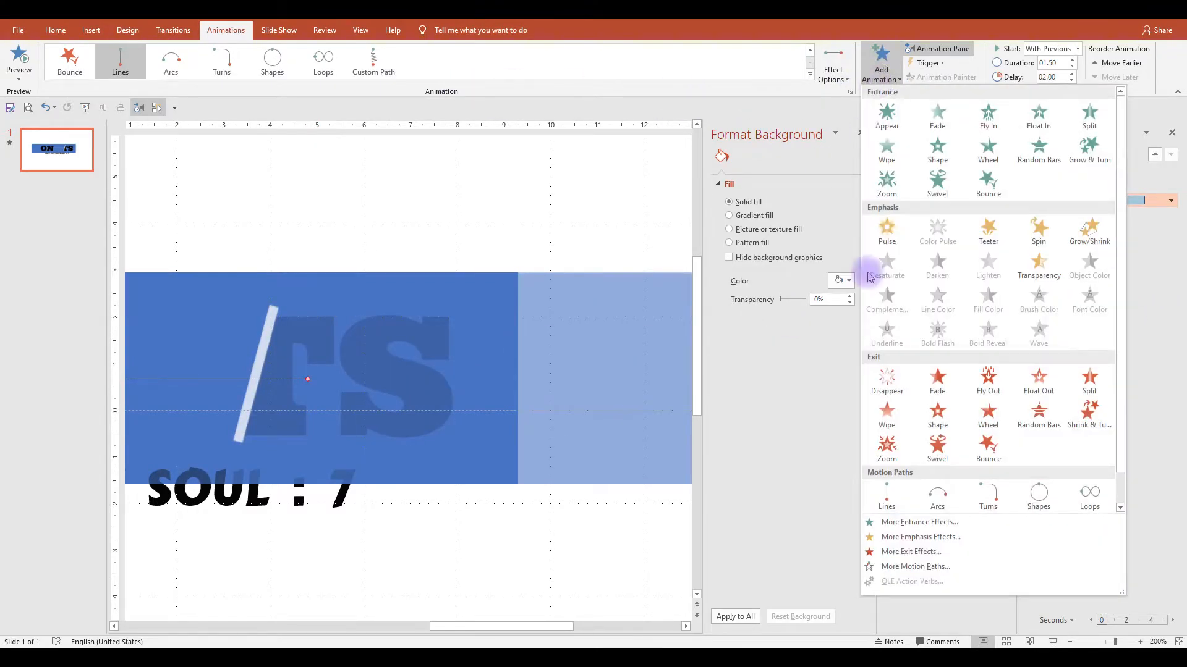
left_click(882, 378)
right_click(1058, 213)
left_click(1076, 237)
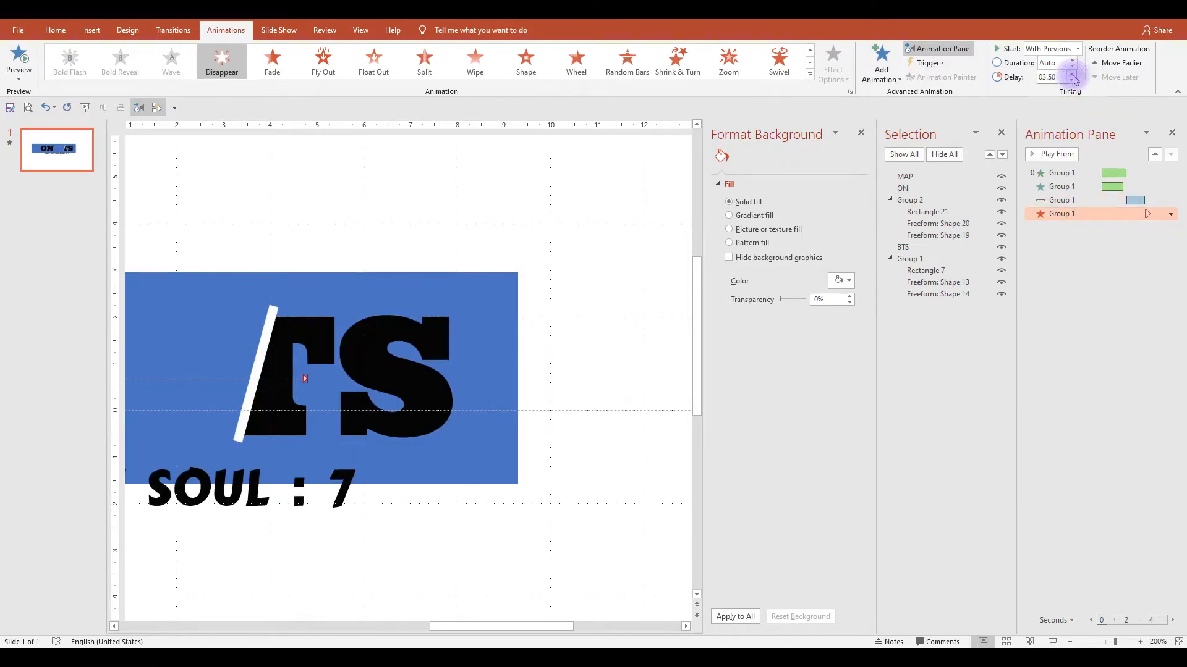
left_click(1089, 279)
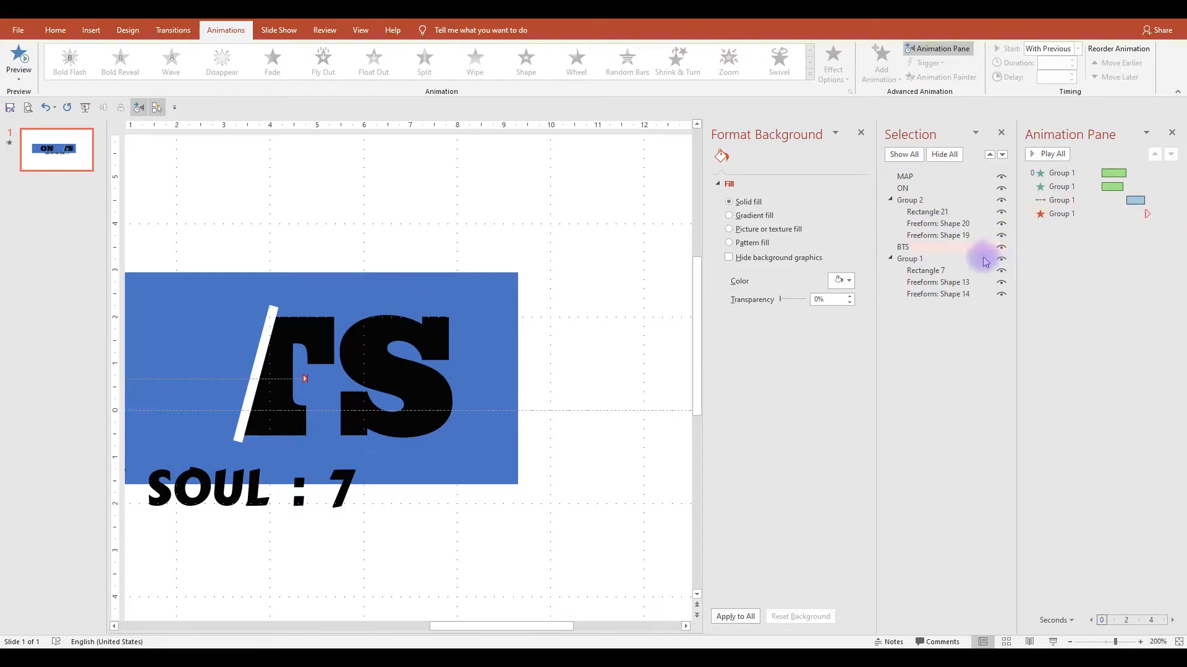
Move Group 1 back directly below MAP in the stacking order, and give Group 2 an Appear entrance With Previous, delayed 3.5 seconds.
left_click_drag(923, 263, 920, 187)
left_click(917, 248)
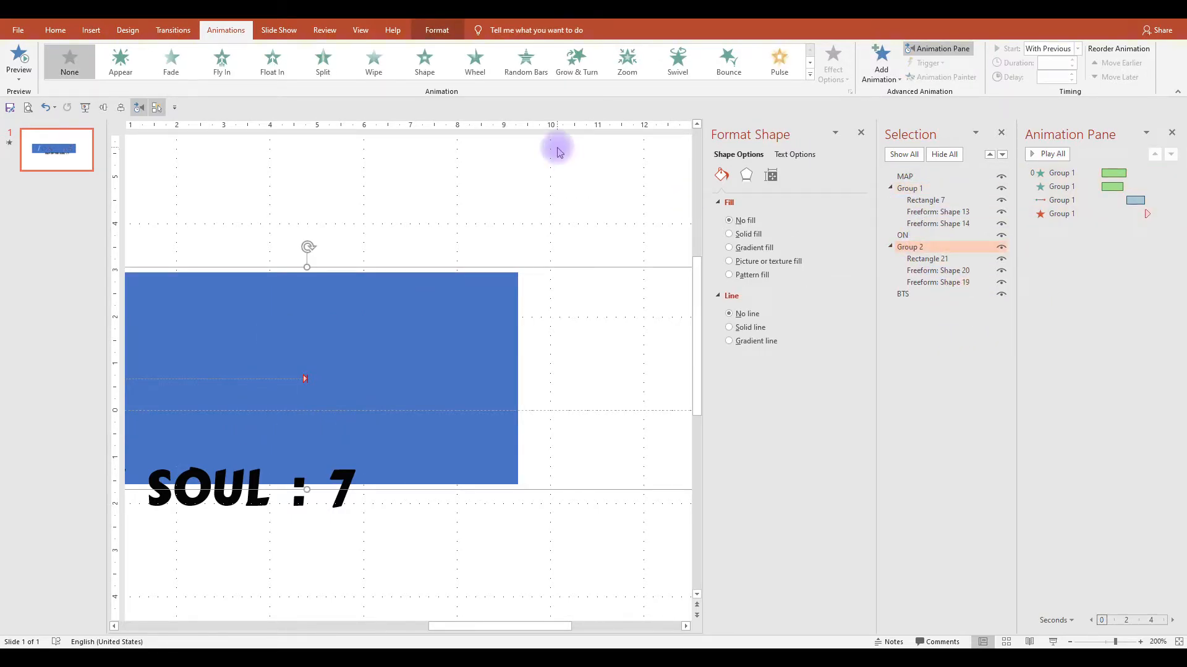
left_click(136, 69)
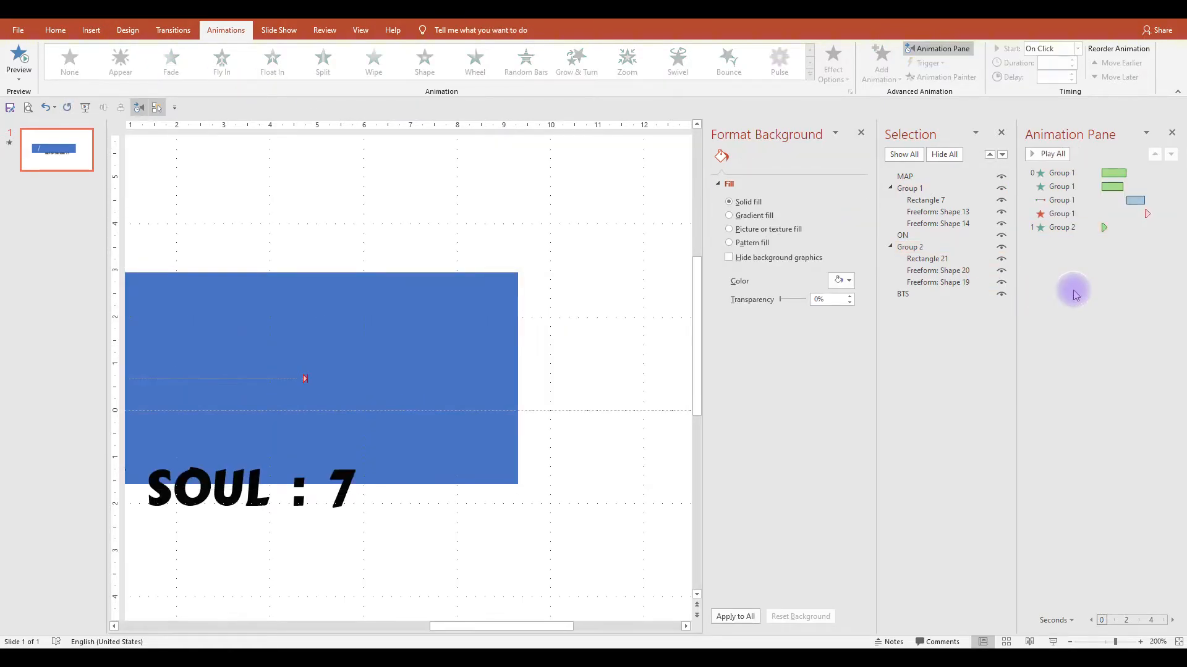
right_click(1066, 230)
left_click(1100, 255)
left_click(1086, 252)
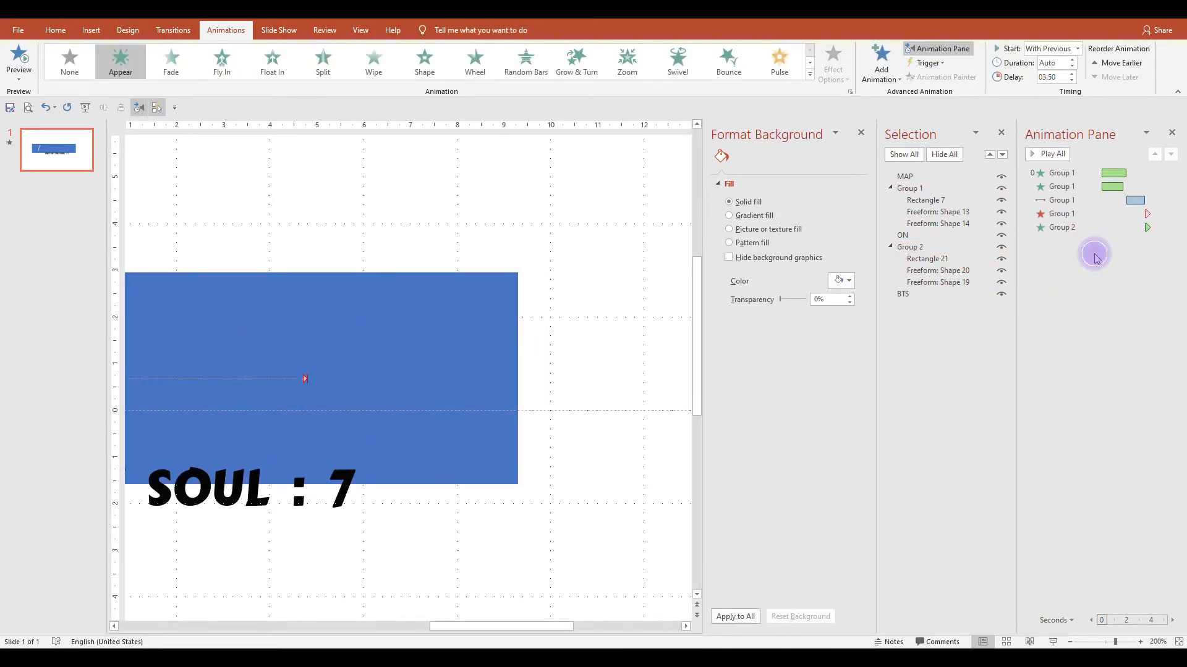
Apply a Peek In entrance to the ON text, coming in From Right.
left_click(911, 237)
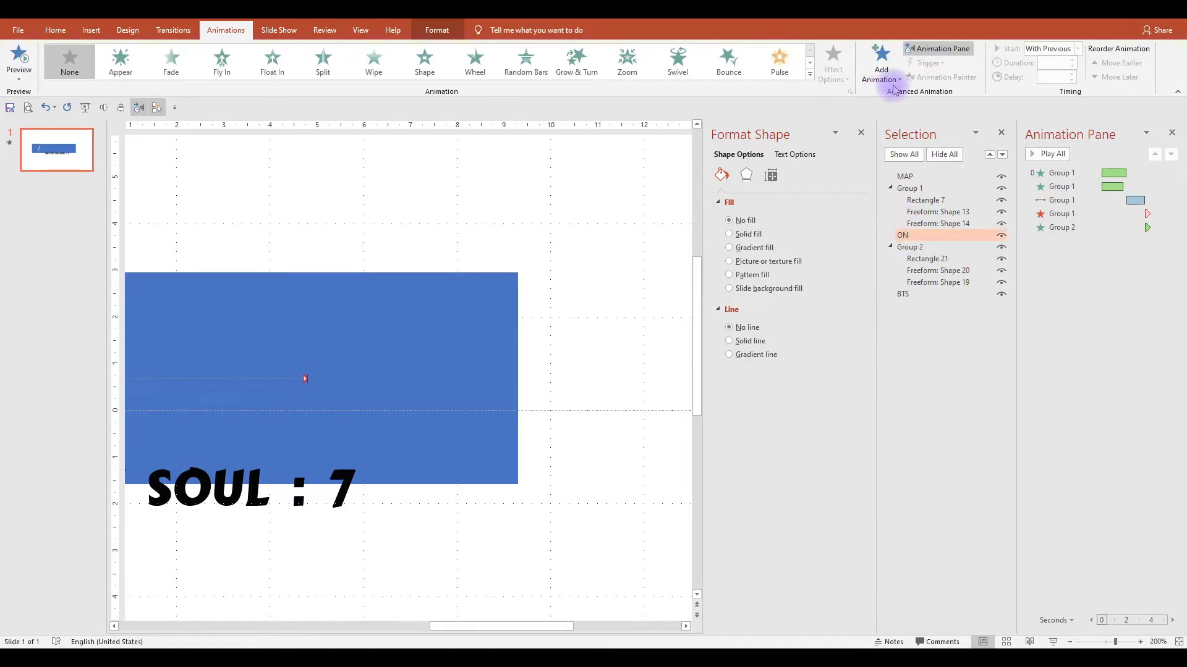
left_click(810, 77)
left_click(384, 328)
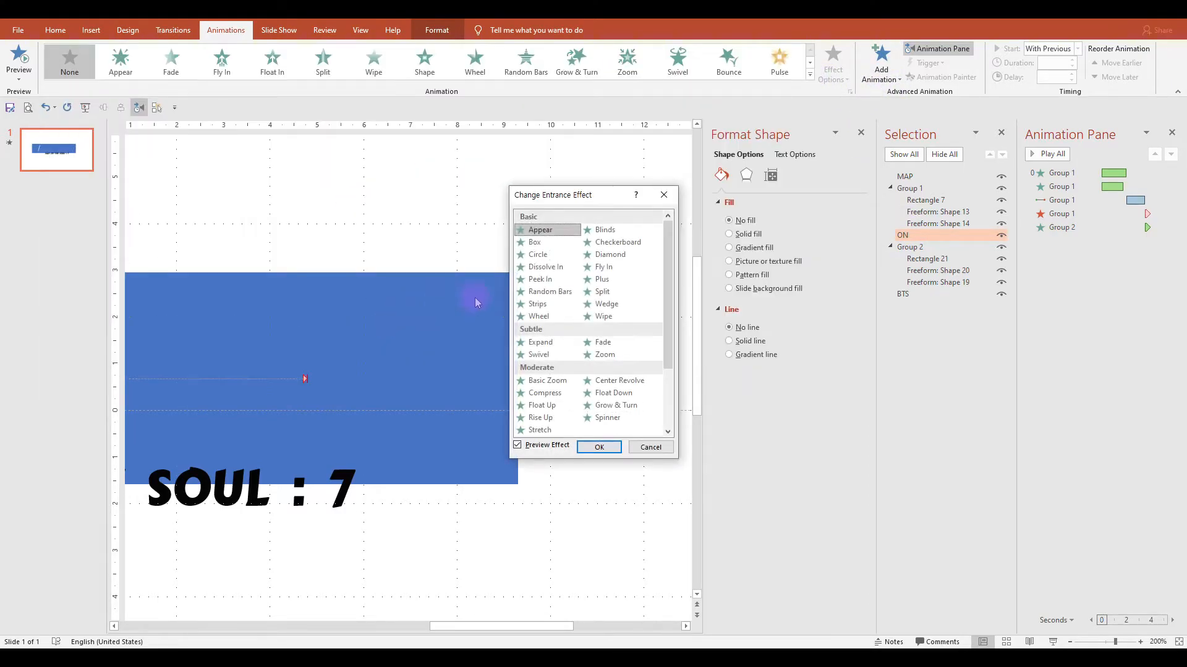
left_click(540, 279)
left_click(586, 444)
left_click(833, 68)
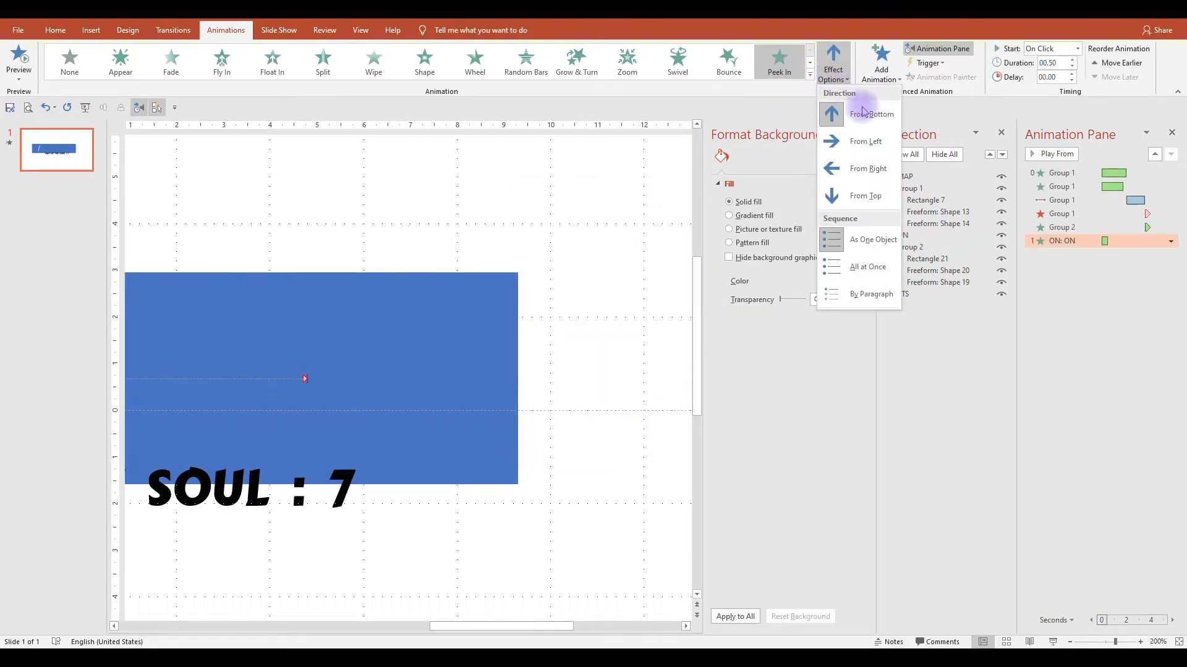
left_click(860, 164)
left_click(1078, 278)
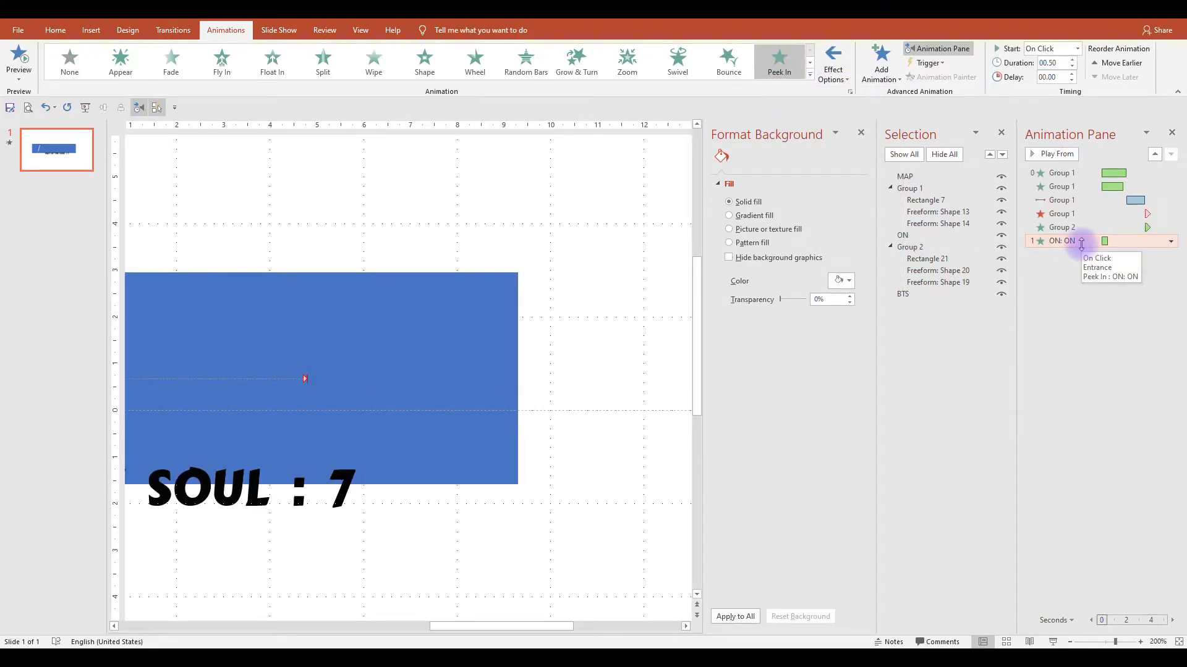
Start ON's Peek In With Previous after 2 seconds, lengthen its duration, and place it before Group 1's Disappear effect.
right_click(1080, 242)
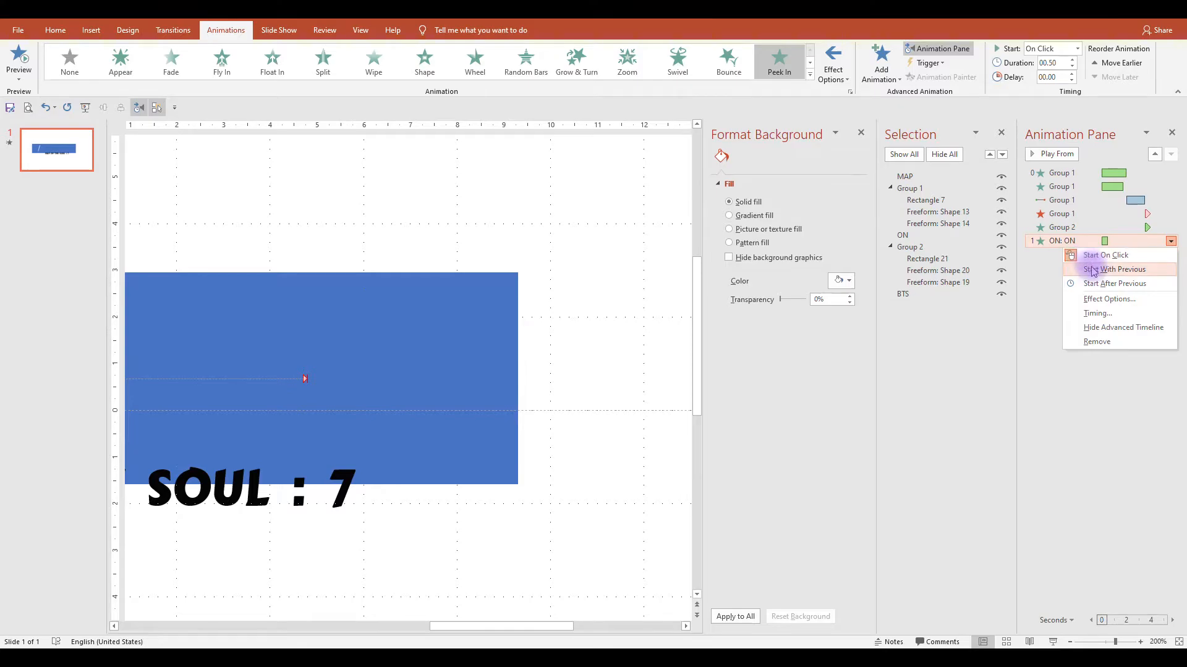
left_click(1073, 271)
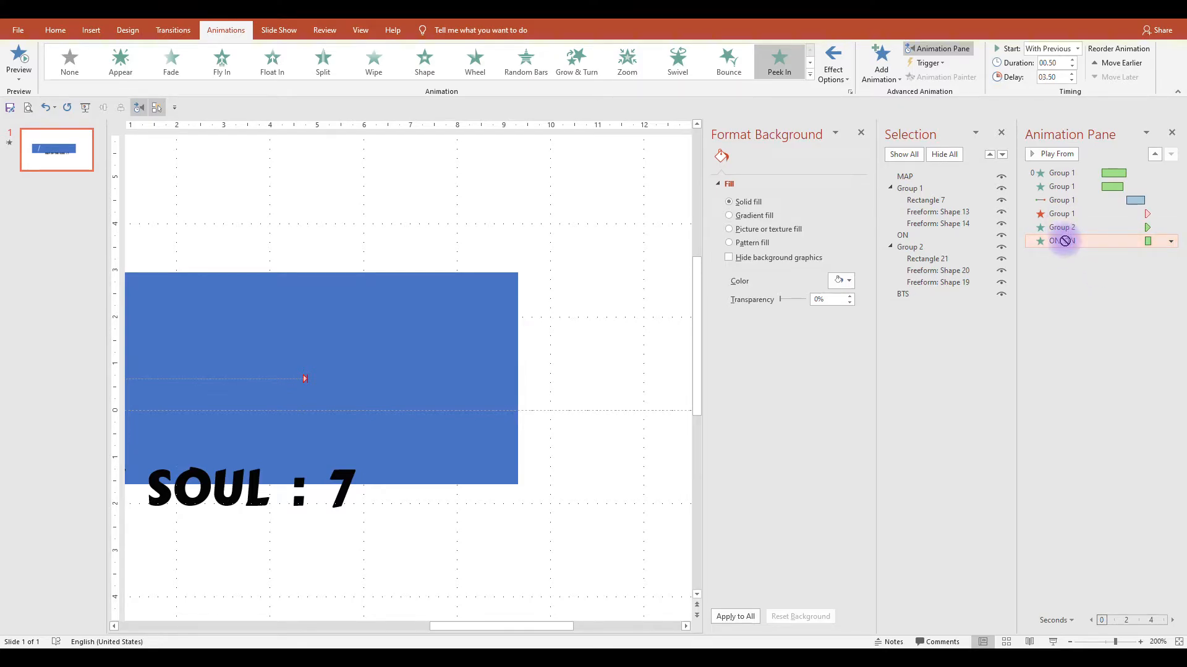
left_click_drag(1064, 241, 1043, 214)
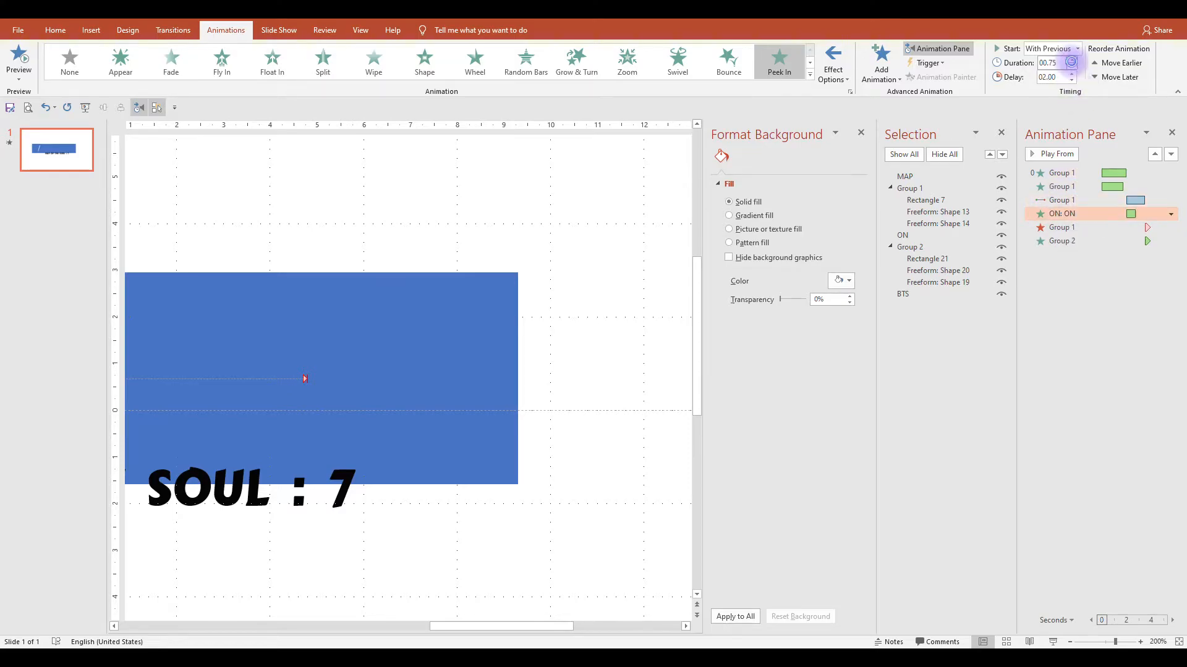
left_click(1071, 306)
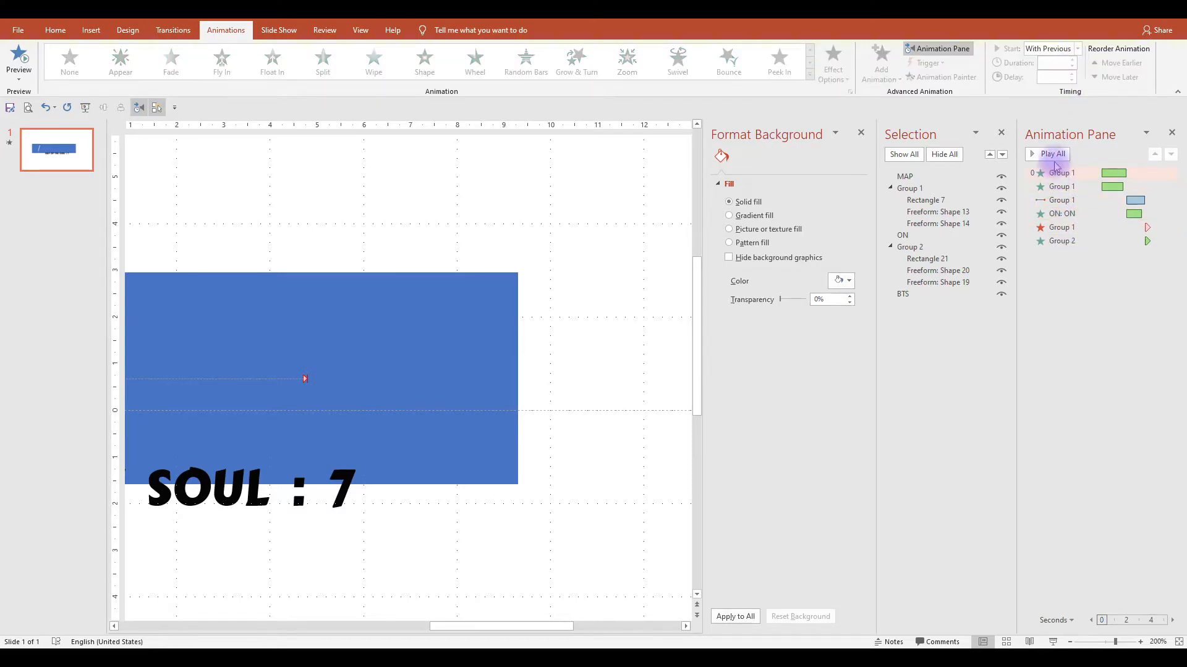
Play all the slide's animations to check the ON reveal.
scroll(581, 268, "down", 3)
scroll(581, 268, "down", 3)
left_click(1051, 154)
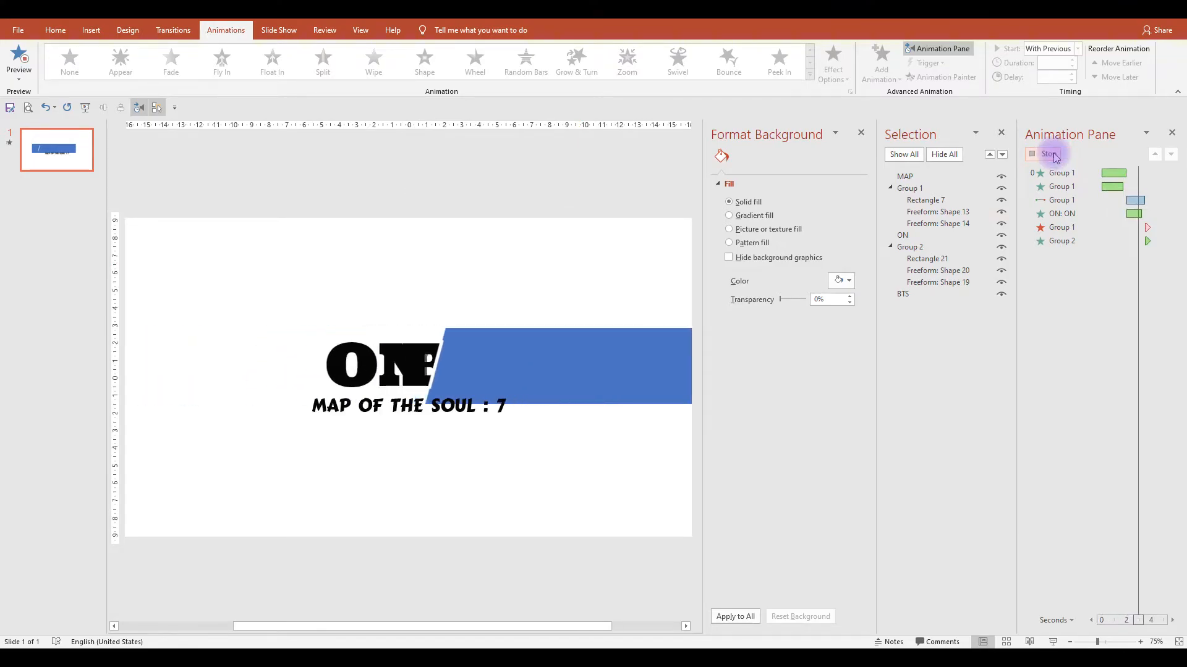
Change the direction of Group 1's Split entrance to Horizontal Out and play the whole animation sequence.
left_click(1055, 186)
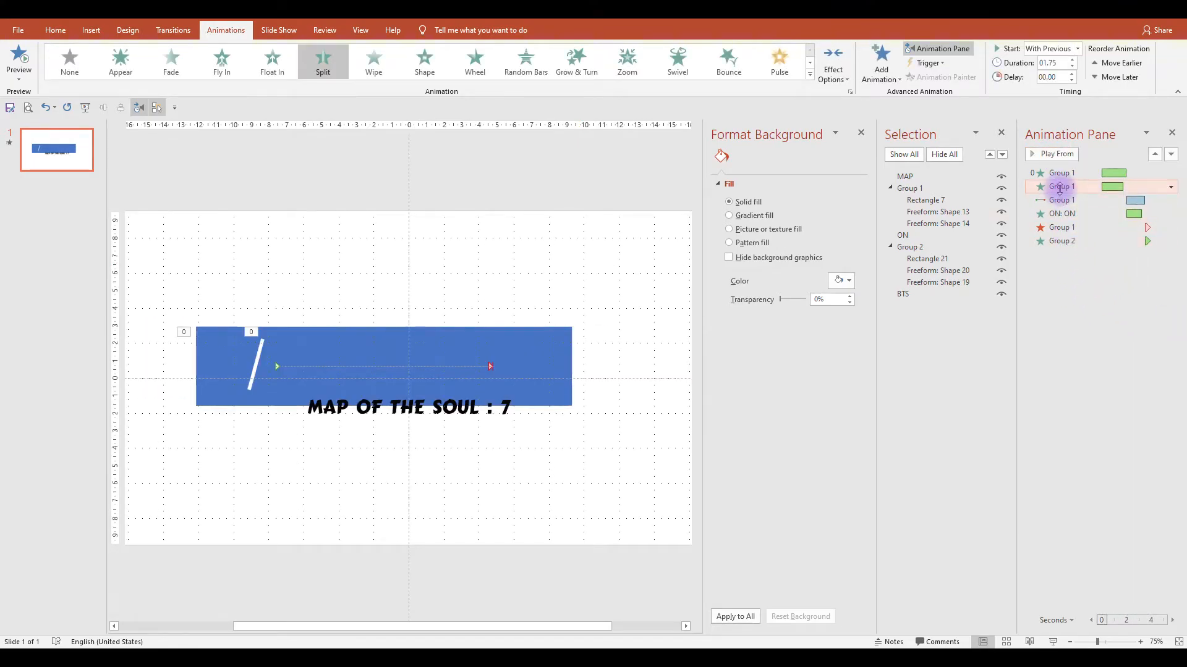
left_click(834, 62)
left_click(857, 143)
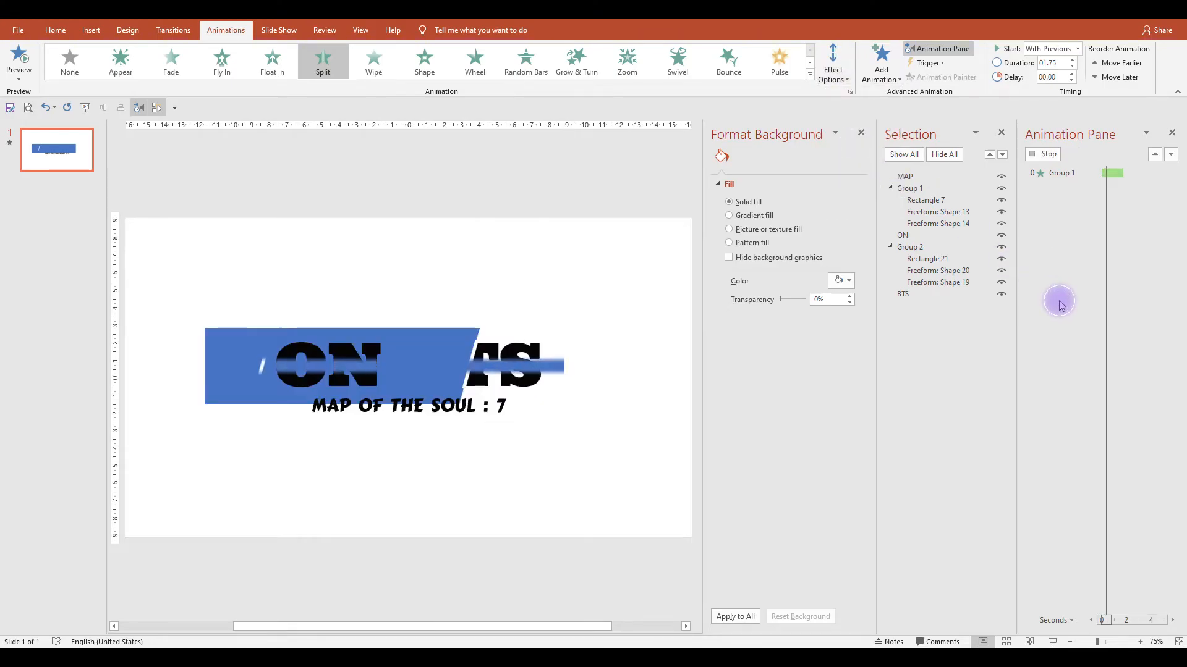
left_click(1046, 154)
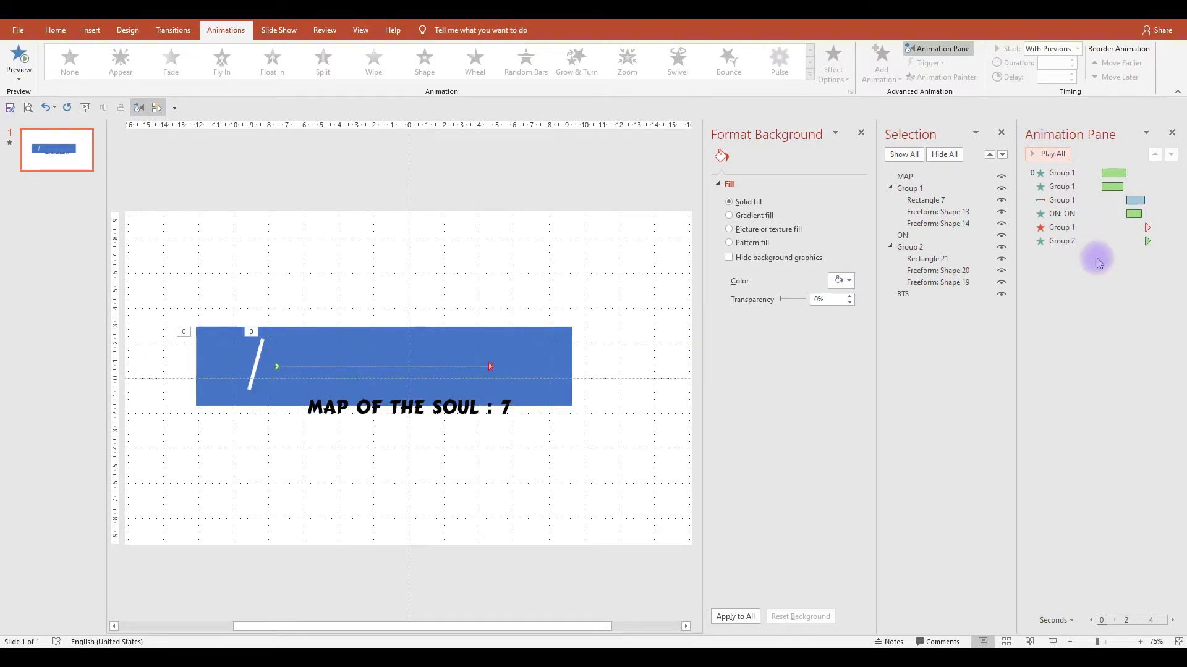
Add a leftward Lines motion path to Group 2, starting With Previous, lasting 1.5 seconds with a 3.5-second delay.
left_click(1074, 240)
left_click(882, 64)
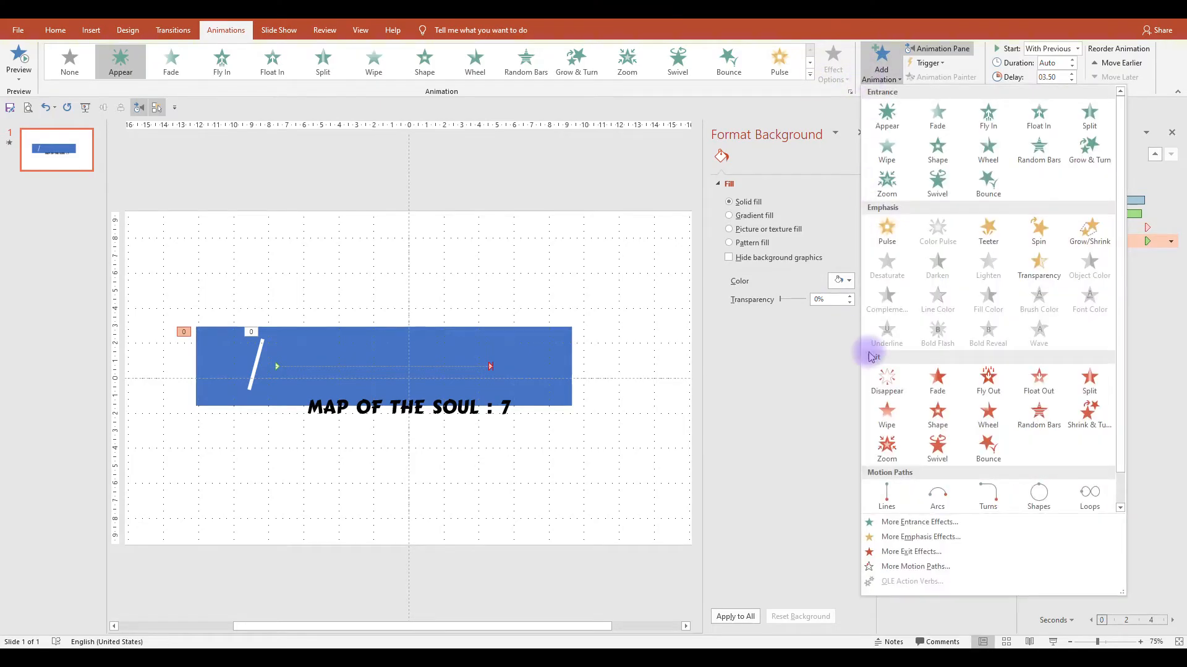
left_click(893, 501)
right_click(1079, 255)
left_click(1095, 284)
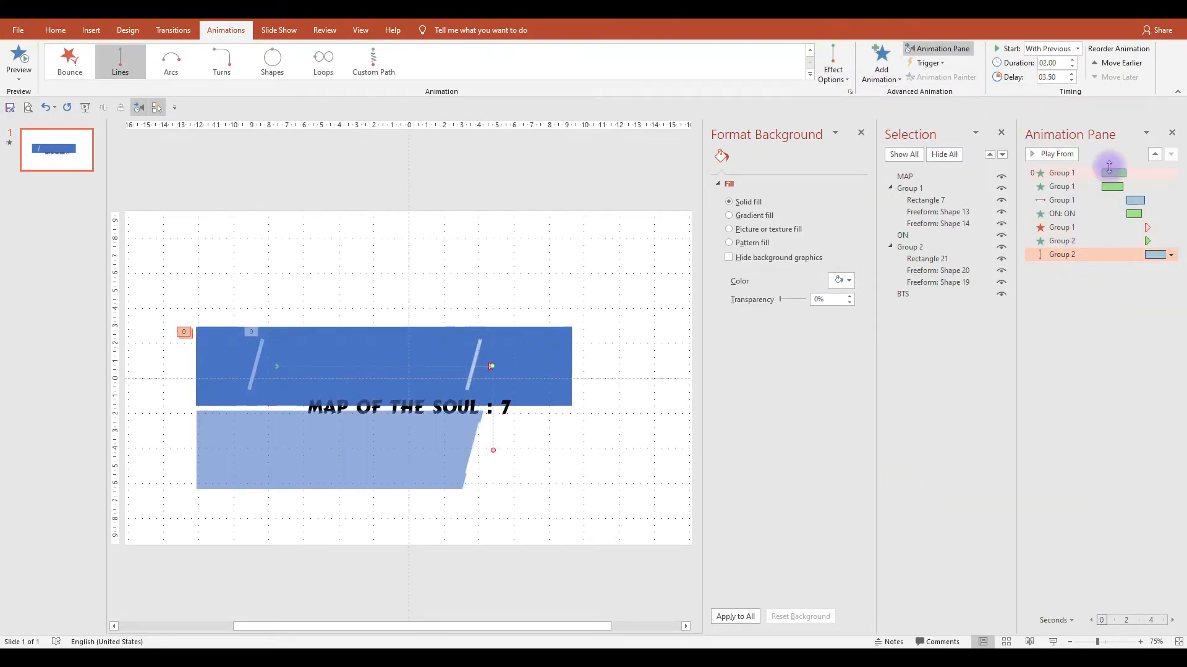
left_click(833, 62)
left_click(856, 138)
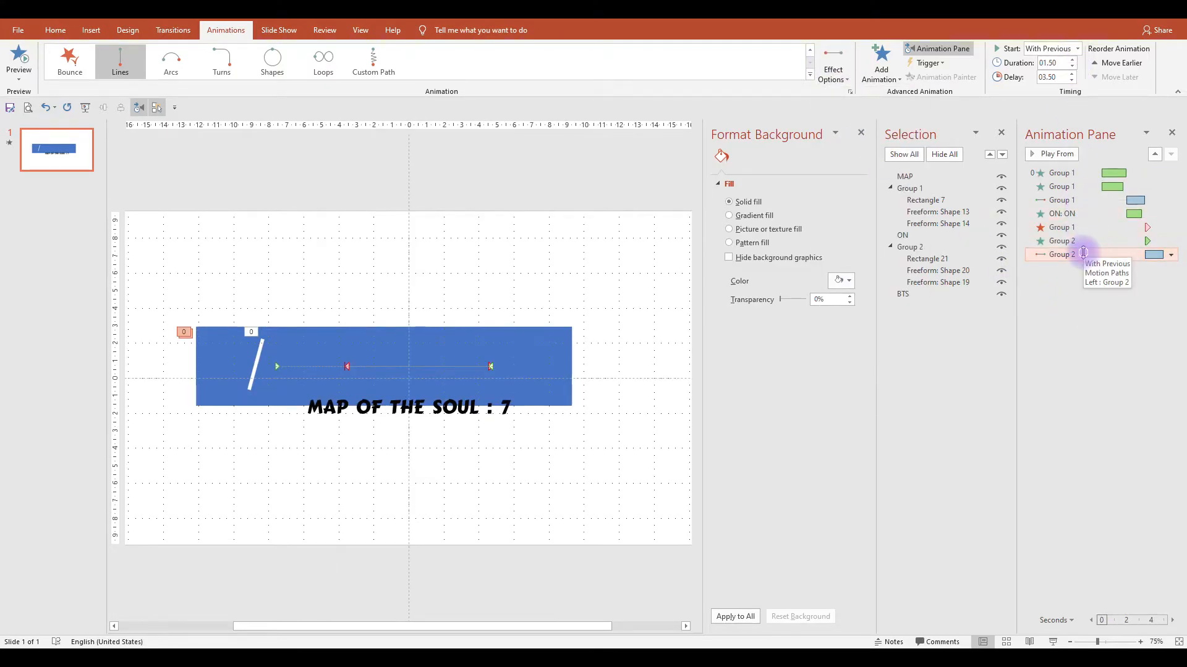
Give Group 2's leftward motion path a smooth start of about 0.5 seconds and a smooth end of about 1 second.
double_click(1054, 255)
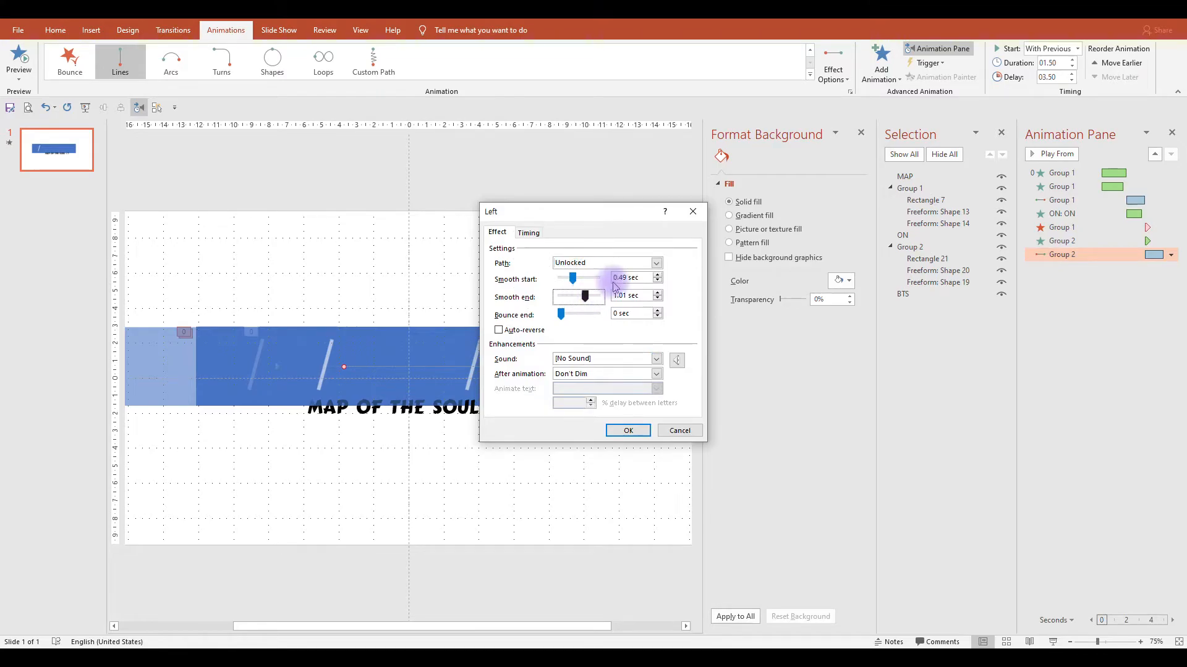
left_click(658, 279)
left_click(628, 430)
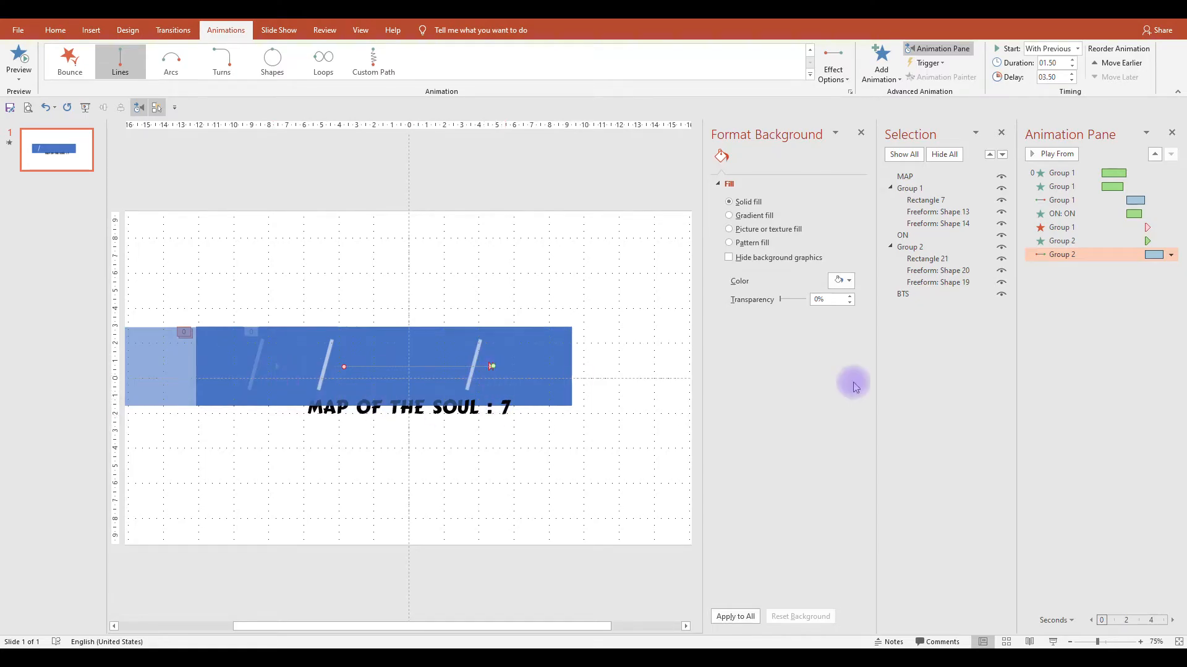
left_click(1050, 228)
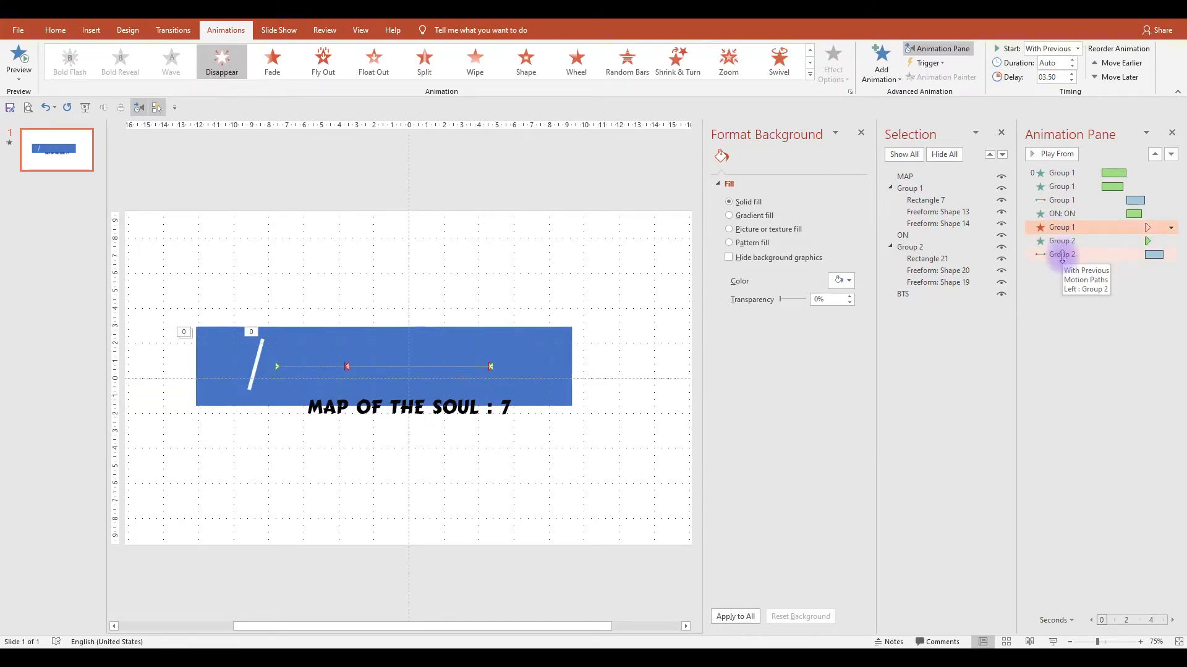
Shorten Group 2's leftward motion path so that it ends at the slide's vertical centre guide.
left_click(1061, 255)
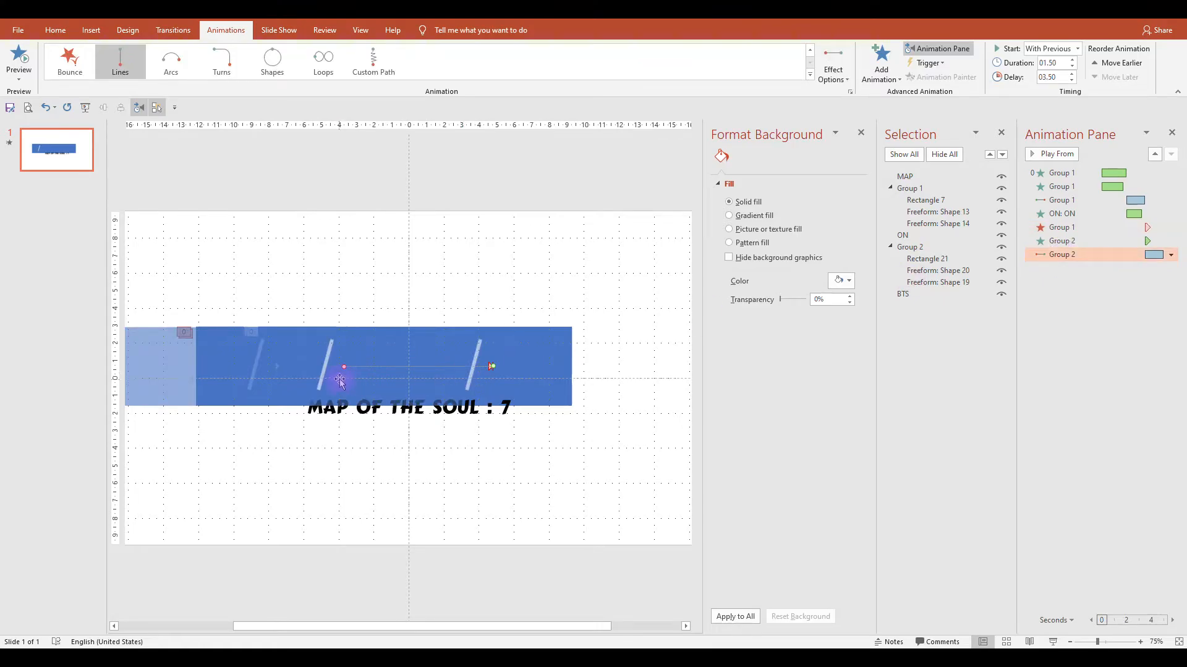
left_click_drag(343, 367, 411, 368)
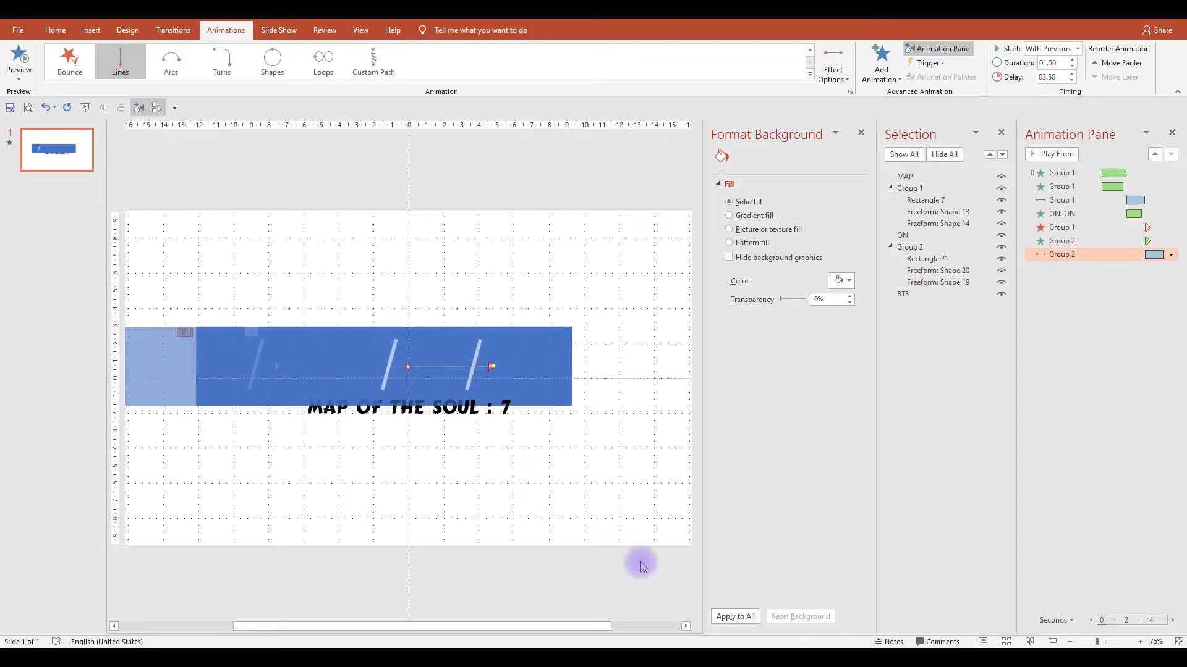
left_click(1073, 303)
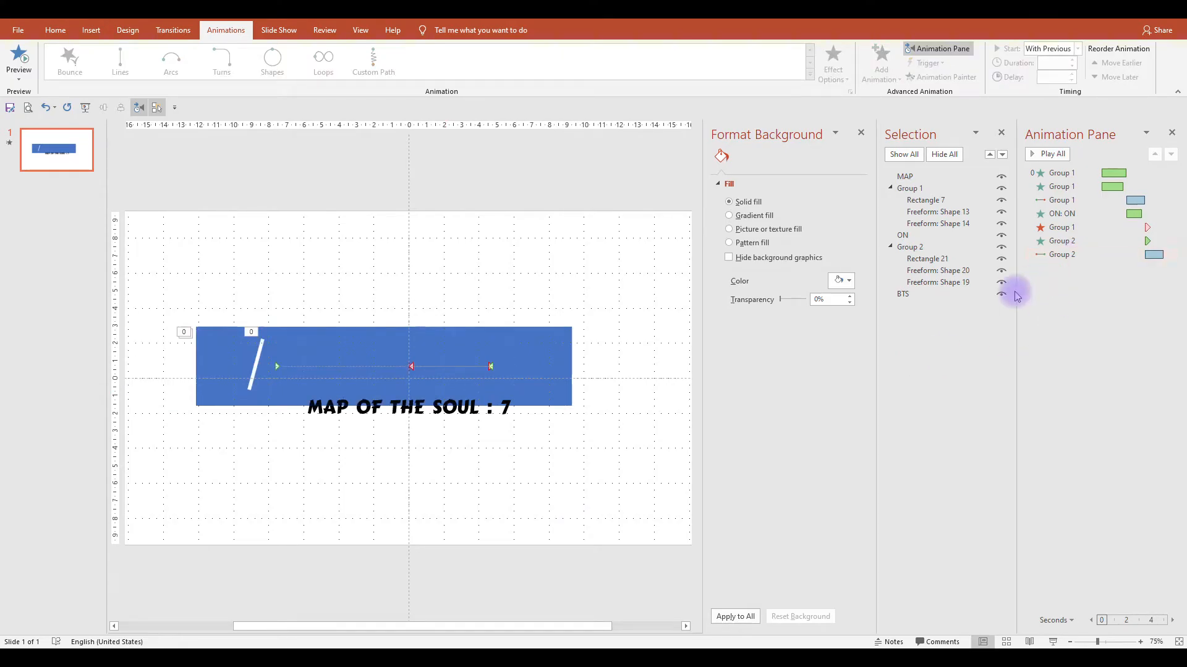
Add a Peek In entrance From Left to the BTS text, start it With Previous and lengthen its duration.
left_click(913, 295)
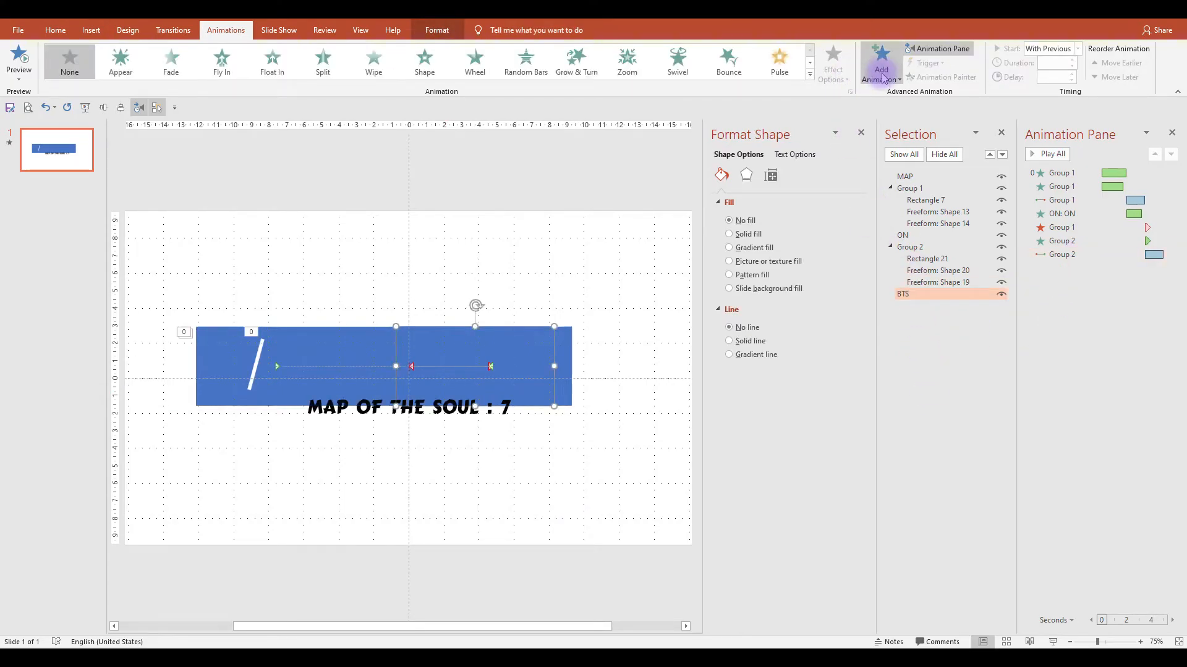
left_click(809, 75)
left_click(436, 322)
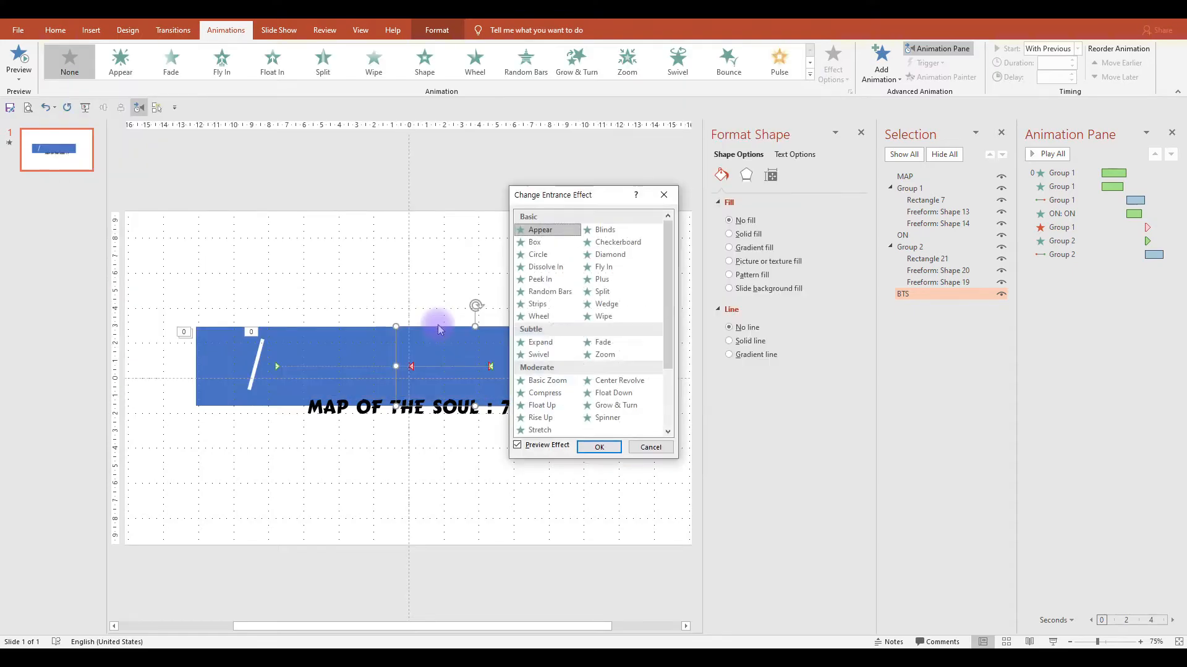
left_click(541, 280)
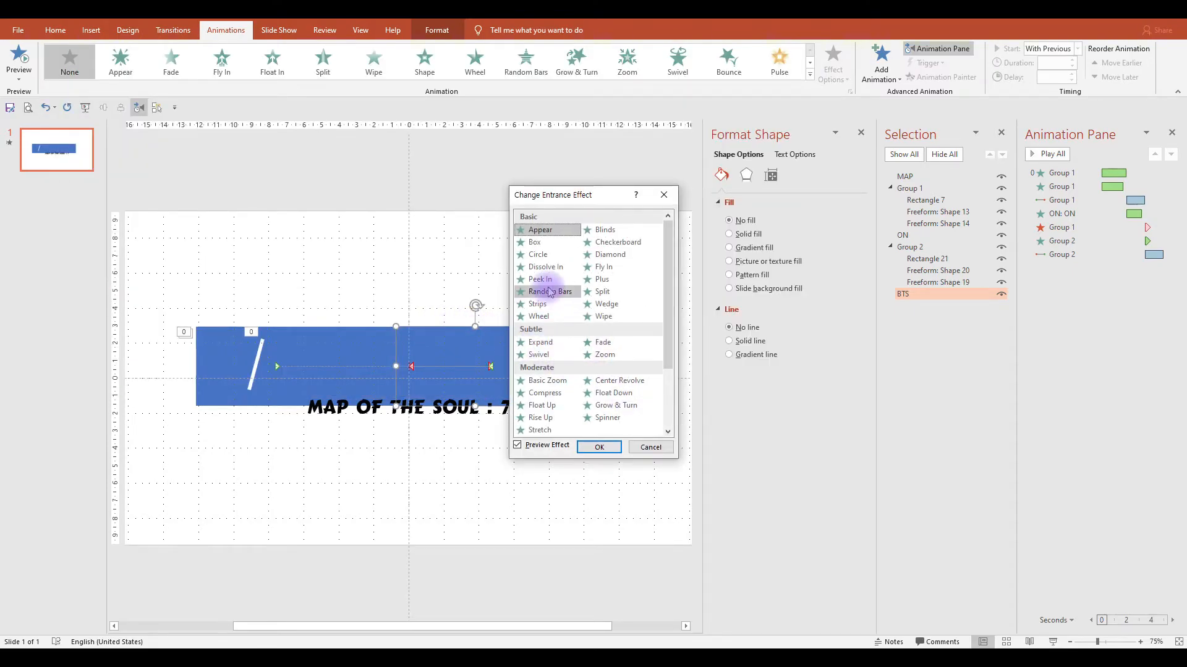
left_click(597, 447)
left_click(833, 64)
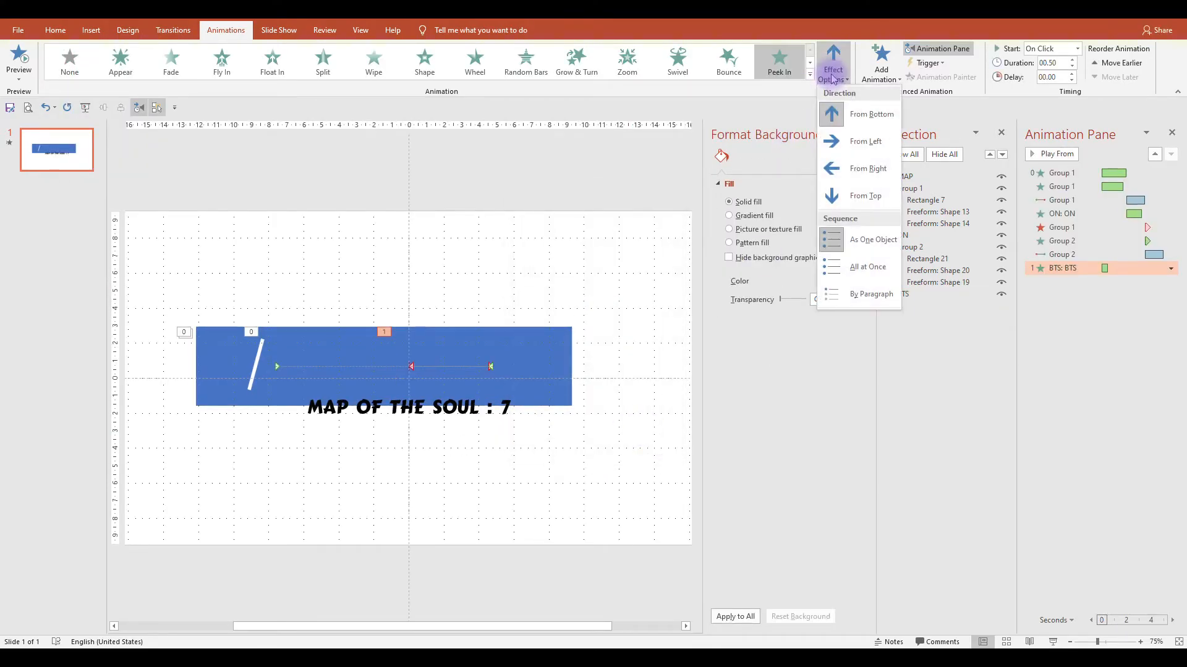
left_click(851, 152)
right_click(1083, 268)
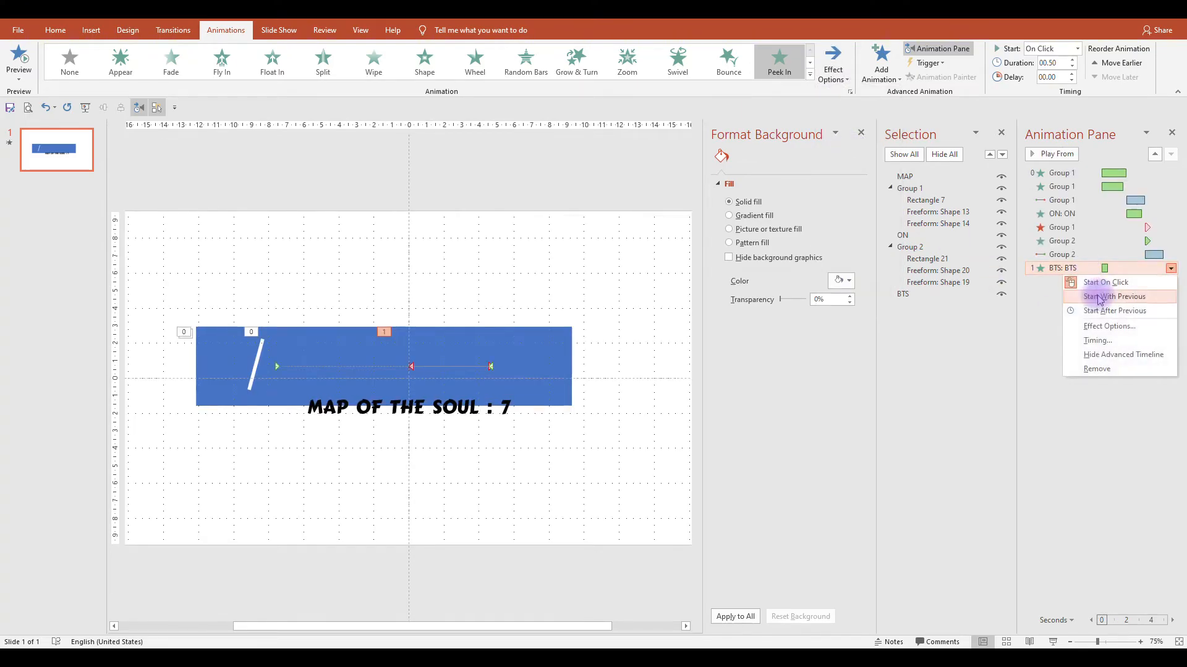
left_click(1101, 291)
left_click(1071, 61)
Check the effect settings of Group 2's motion path without changing them and play all the animations.
double_click(1076, 254)
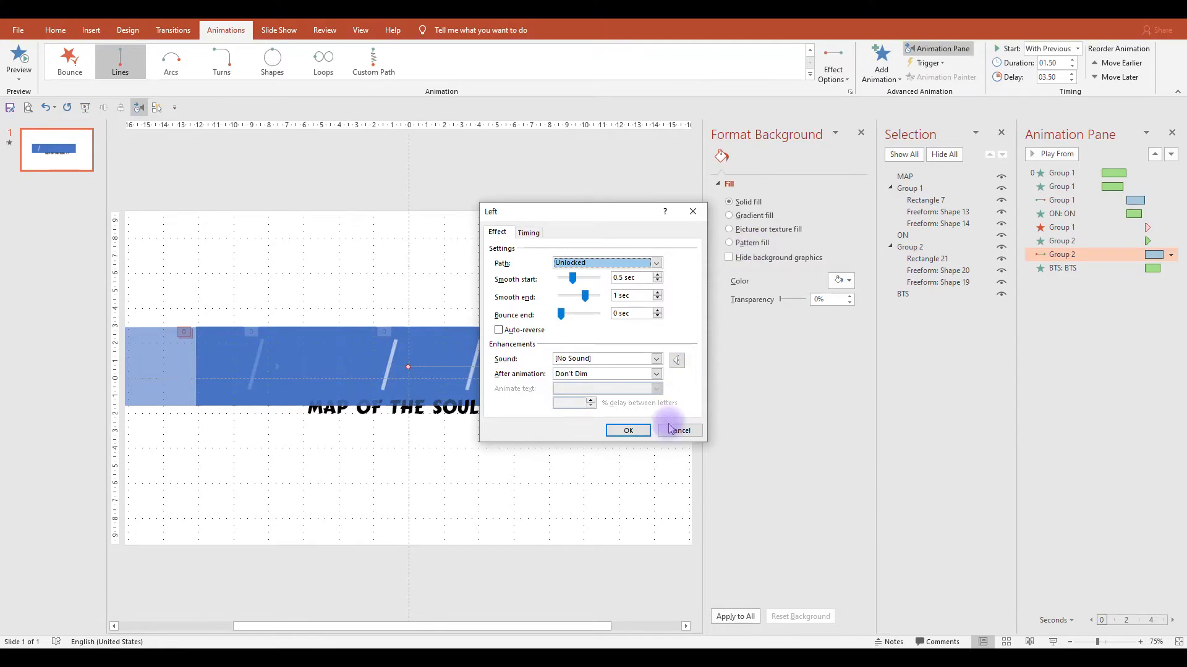
left_click(678, 430)
left_click(1044, 154)
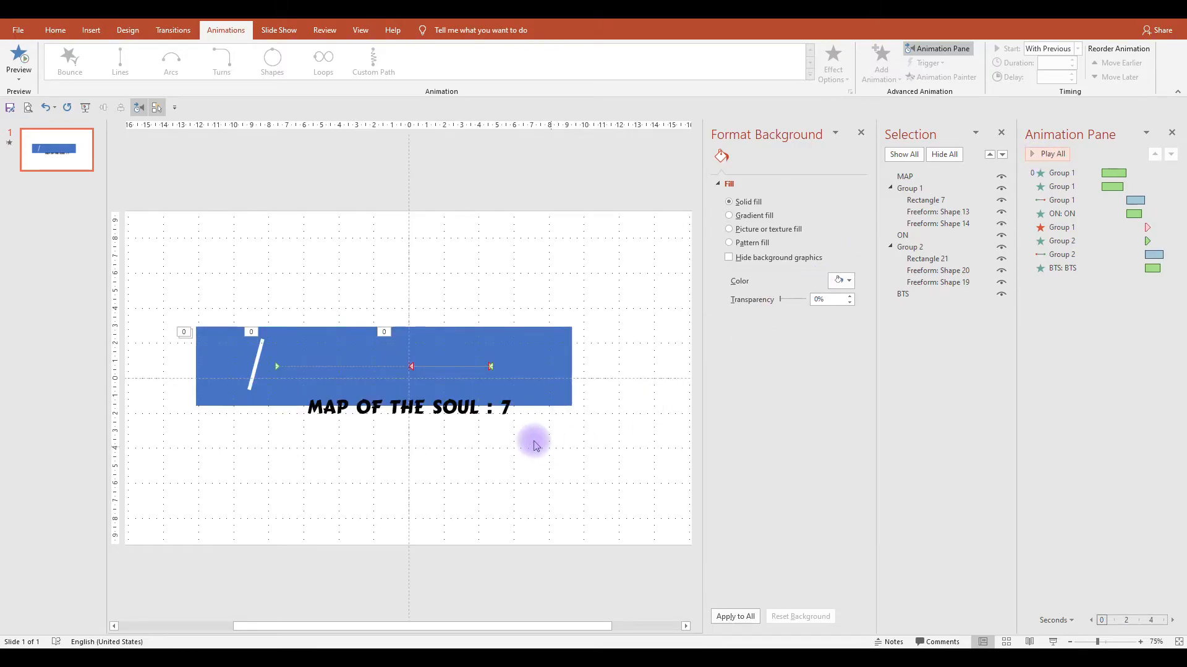
Add a Peek In entrance From Top to the MAP OF THE SOUL : 7 text, With Previous, lasting 1 second with a 4.5-second delay.
left_click(458, 422)
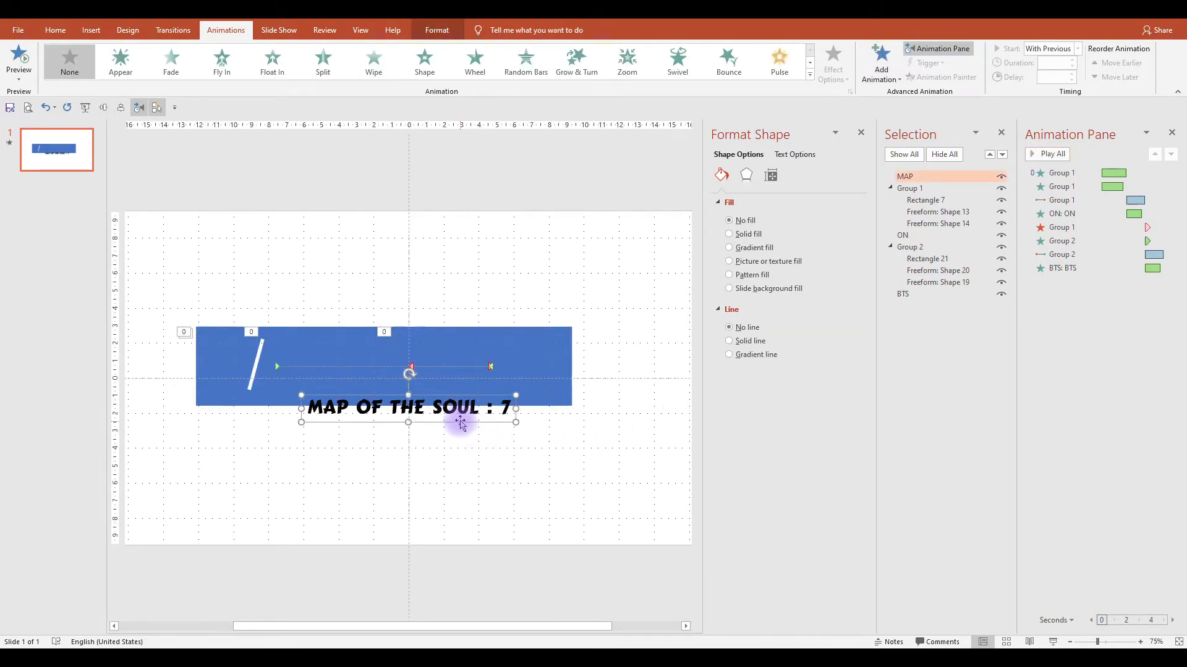
left_click(67, 34)
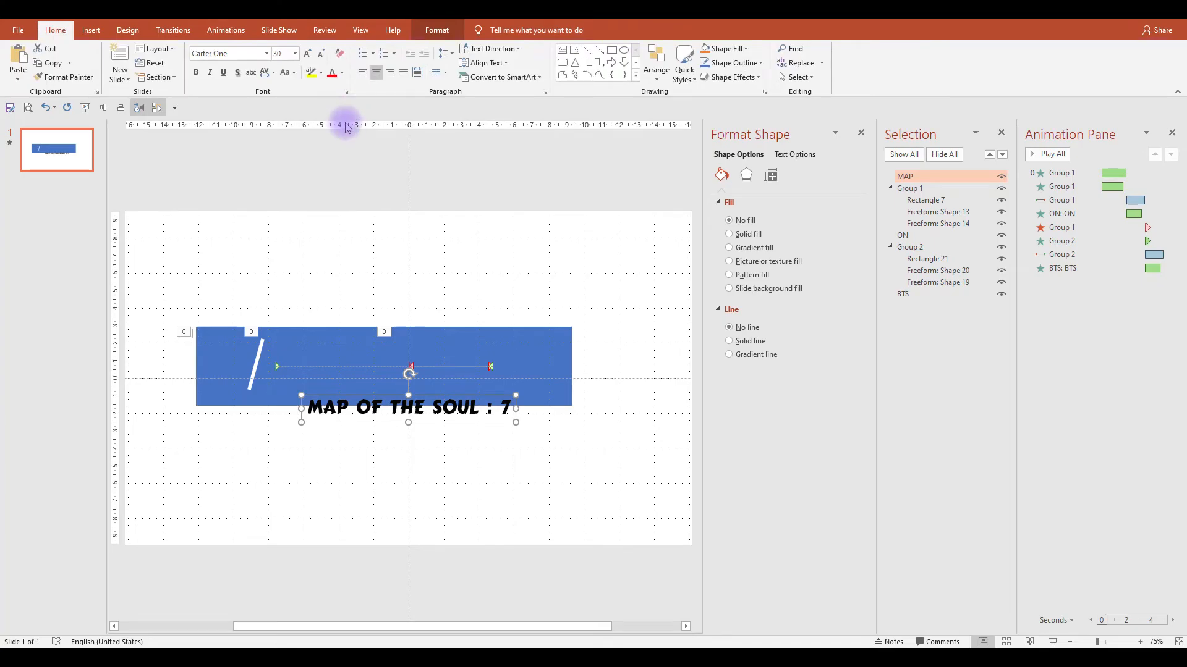
left_click(235, 31)
left_click(809, 74)
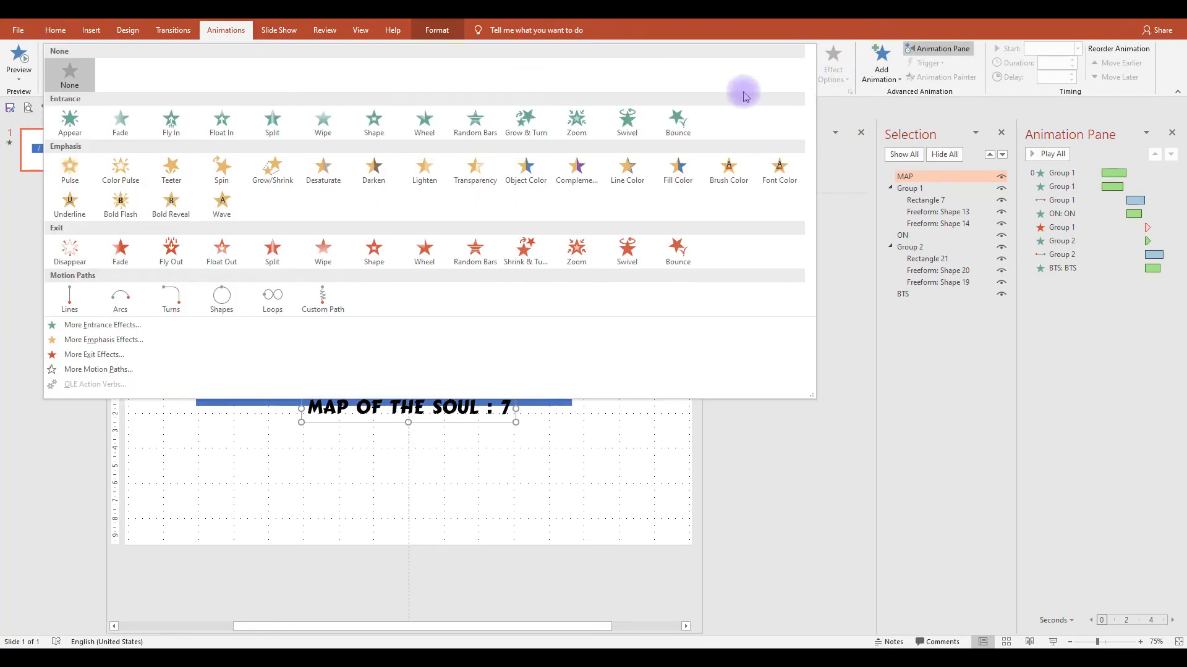
left_click(224, 332)
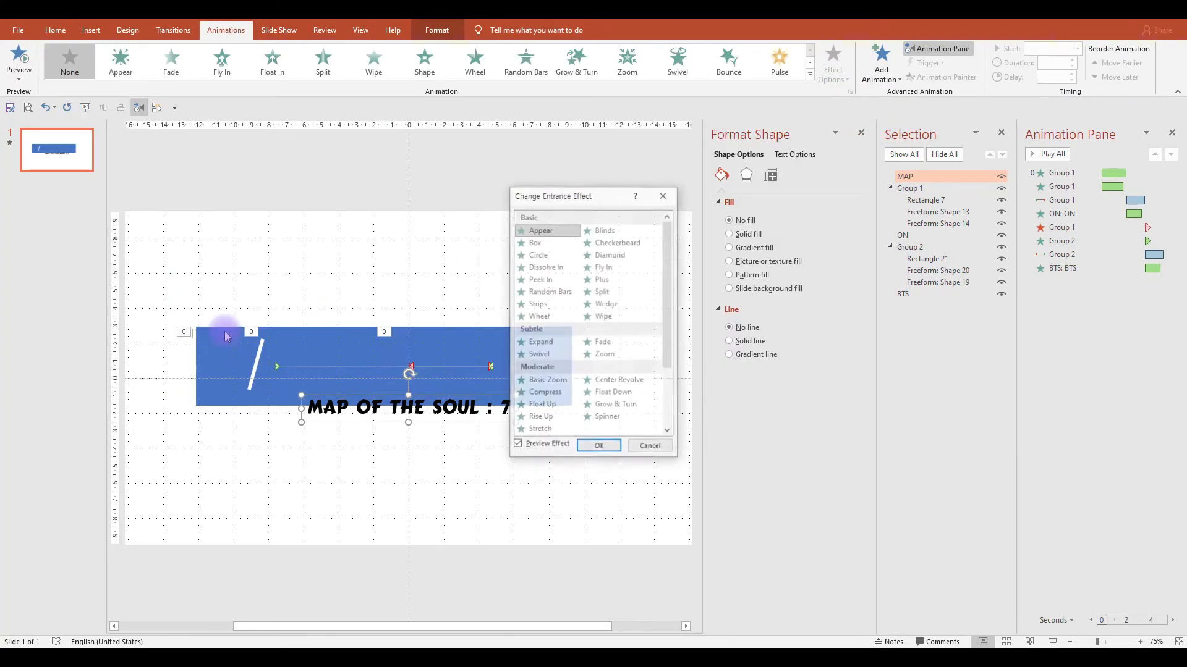
left_click(599, 447)
left_click(834, 80)
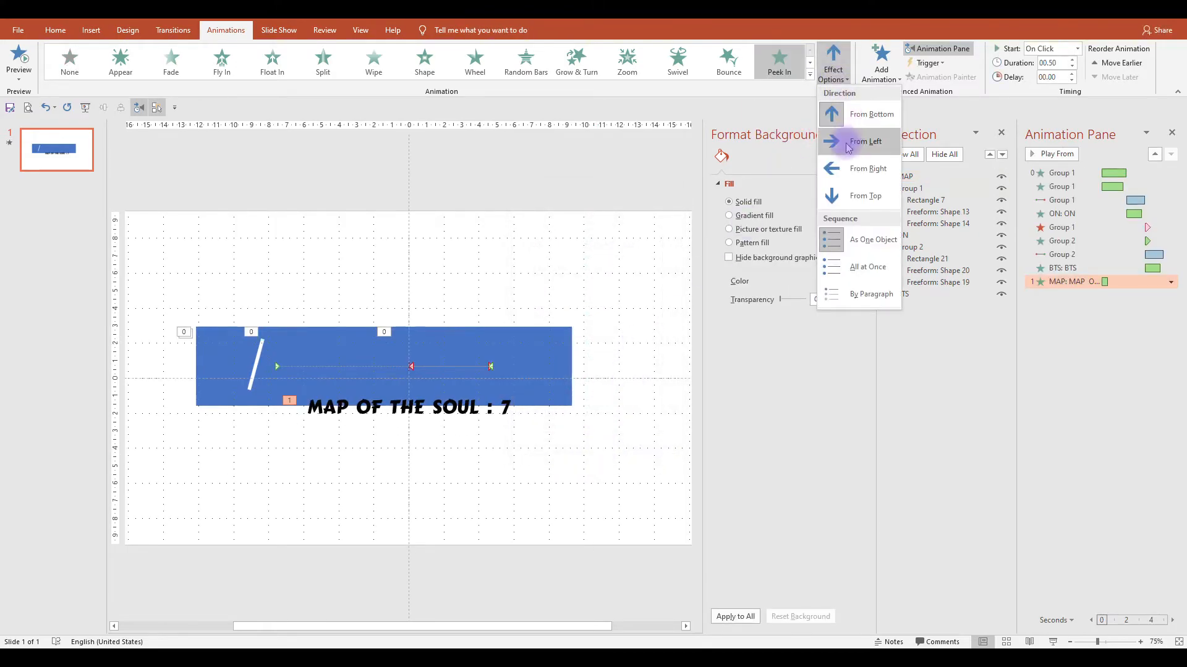
left_click(859, 196)
right_click(1074, 283)
left_click(1095, 310)
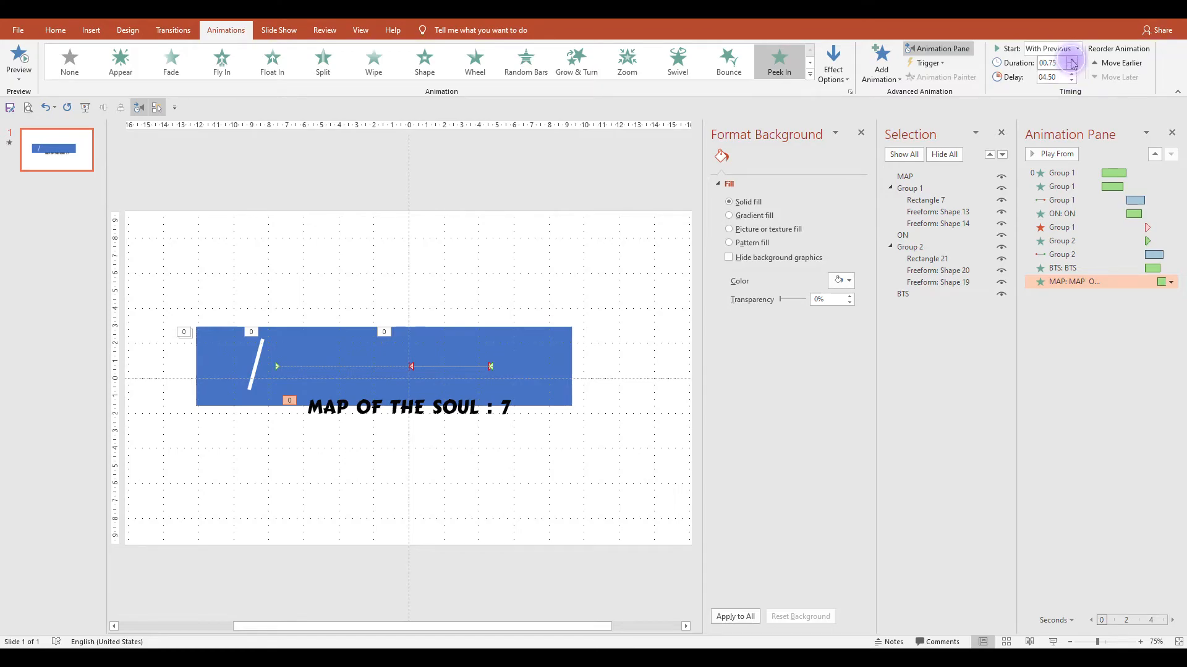
left_click(1072, 60)
Set the MAP text's Peek In effect to animate by word and play the whole animation sequence.
double_click(1096, 281)
left_click(618, 344)
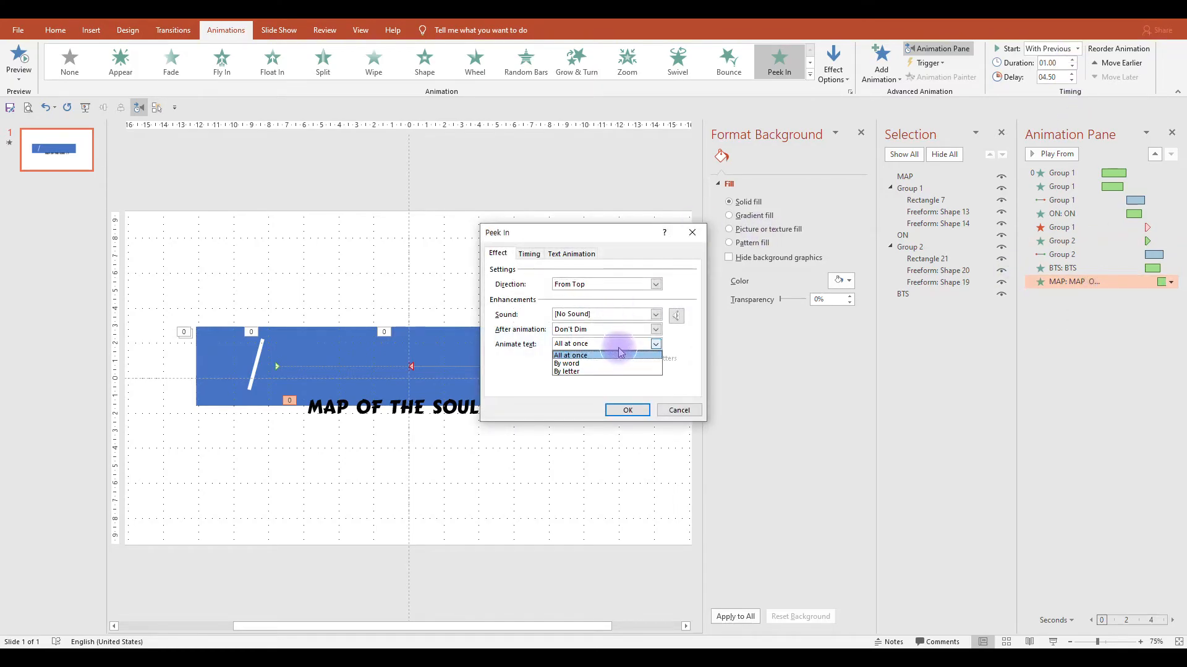
left_click(609, 363)
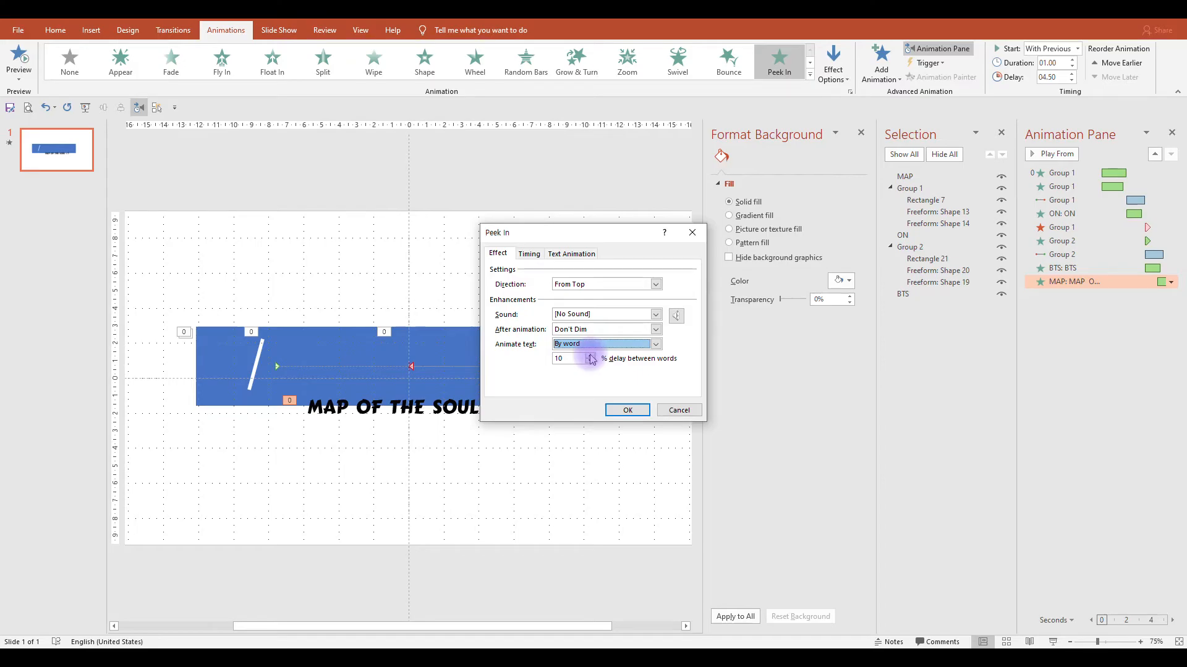
left_click(628, 410)
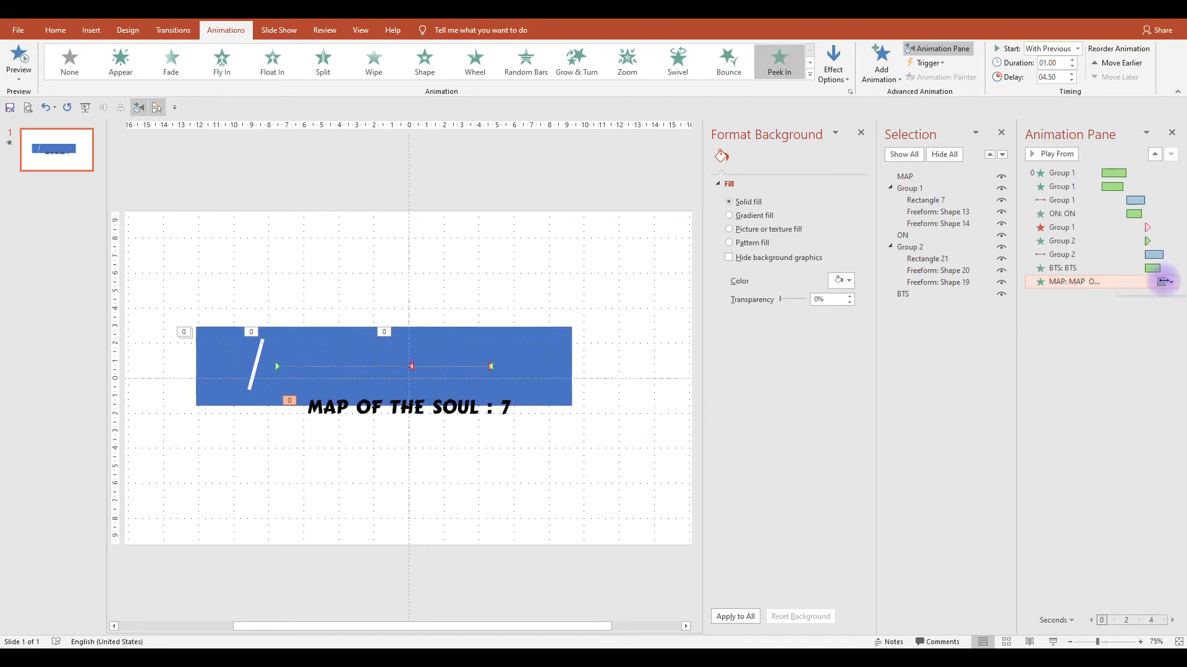
left_click(1052, 155)
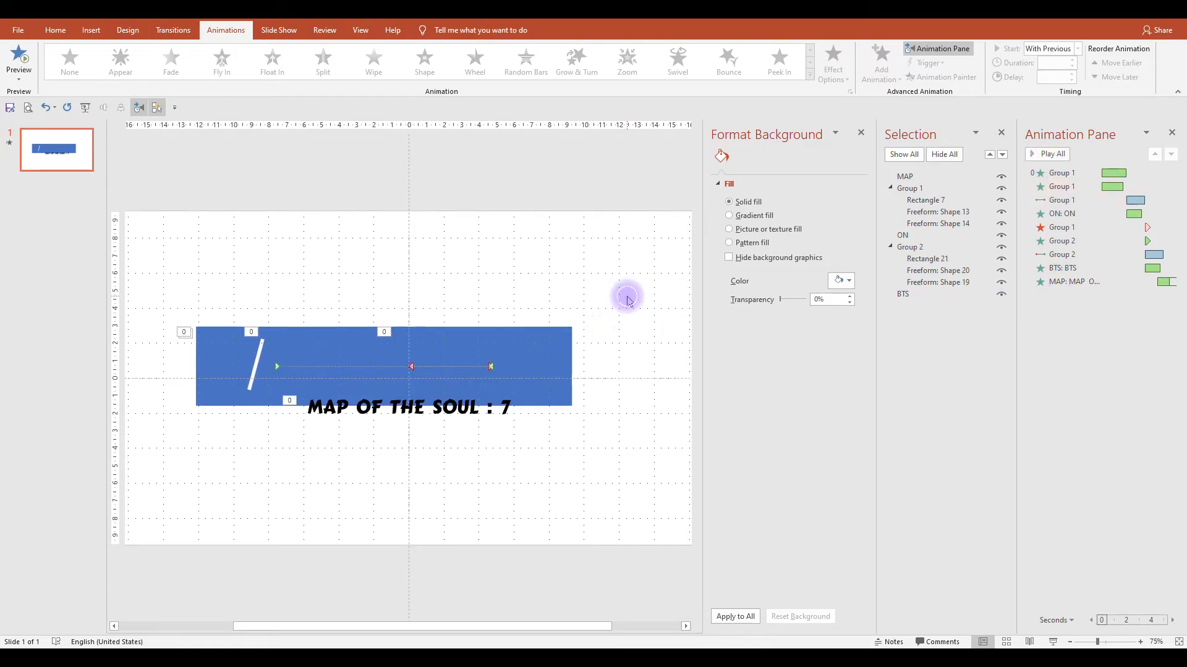
Fill the blue bands Freeform: Shape 13 in Group 1 and Freeform: Shape 19 in Group 2 with black.
left_click(922, 202)
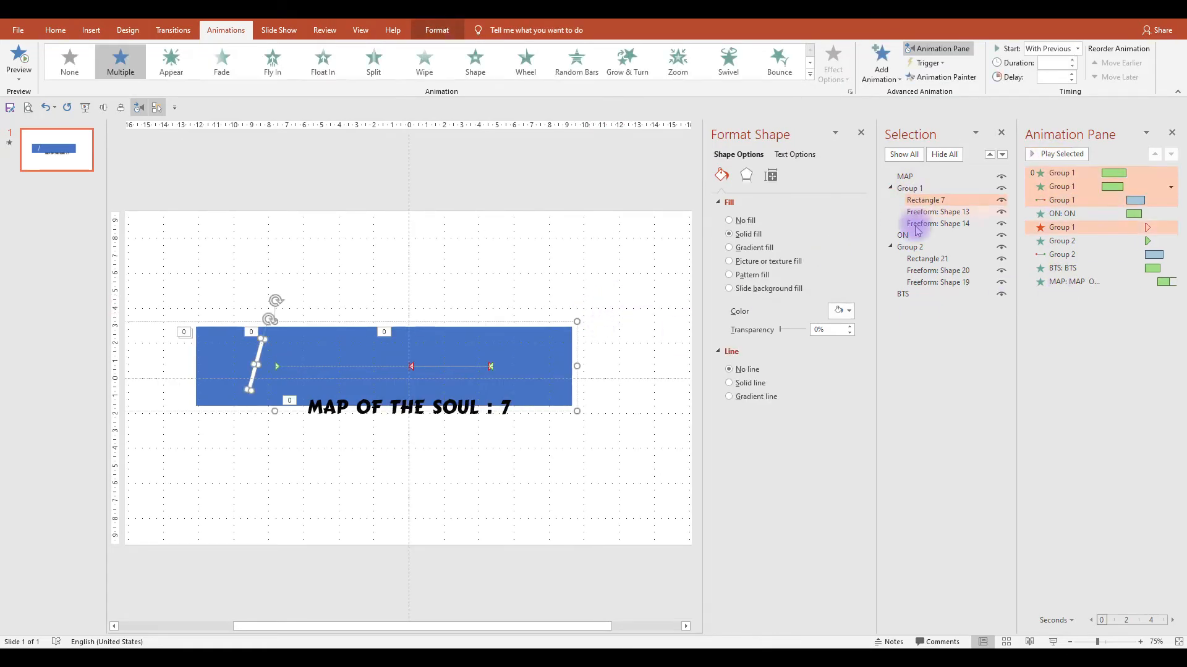
left_click(930, 261, "ctrl")
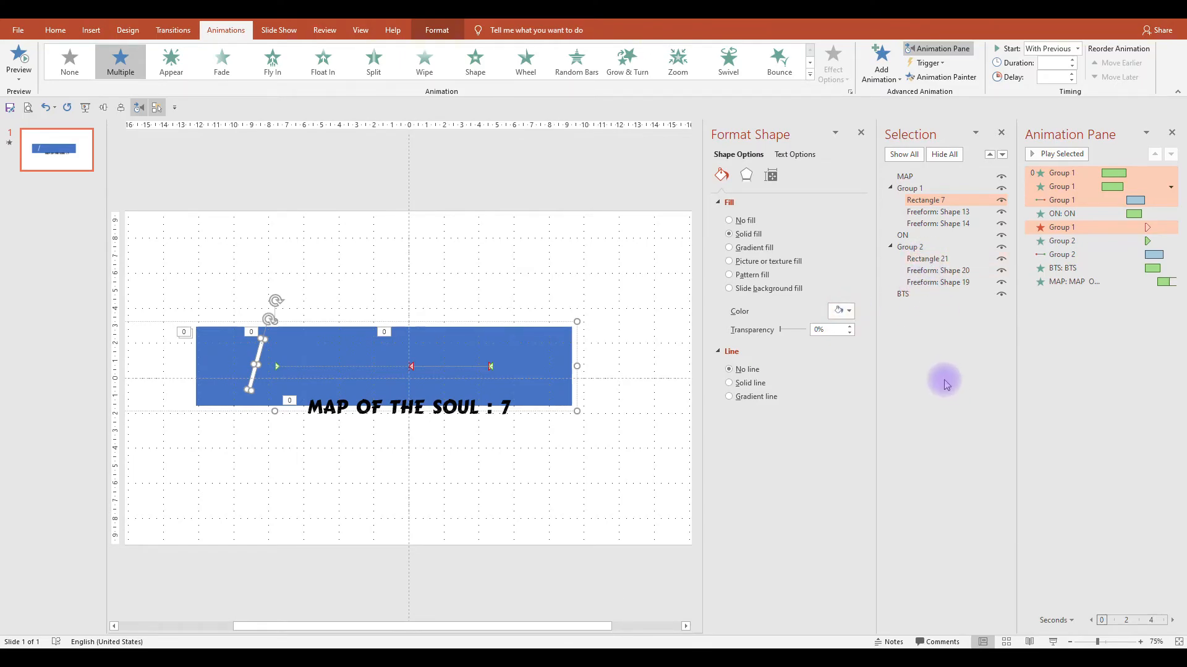
left_click(921, 260)
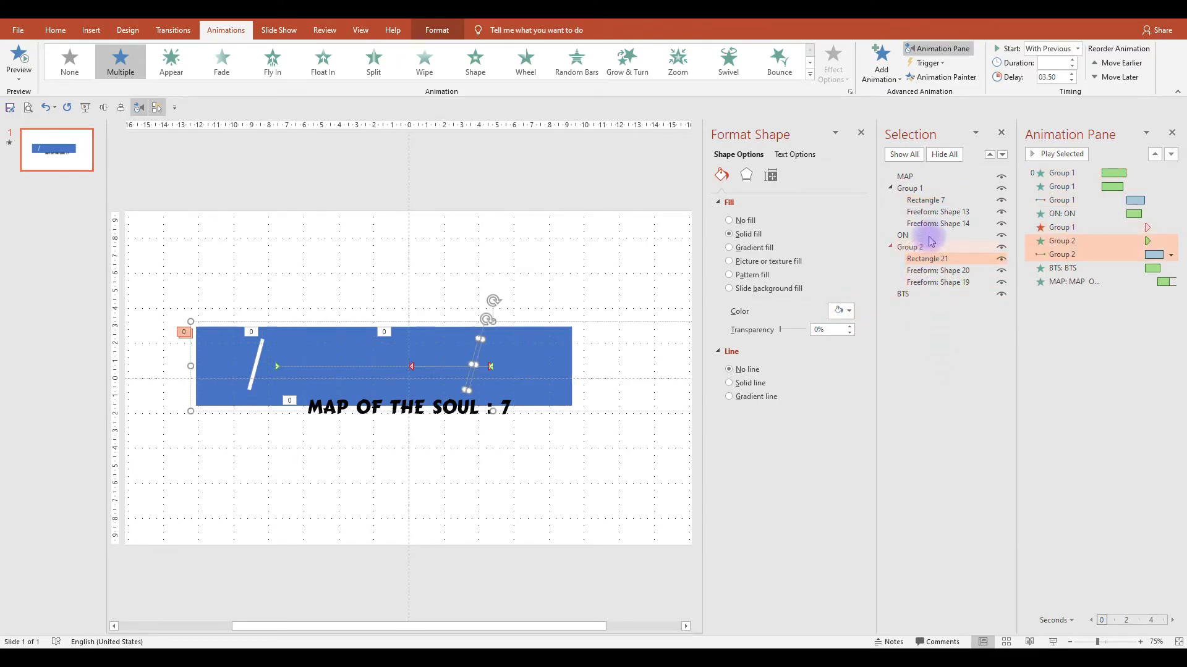
left_click(930, 214)
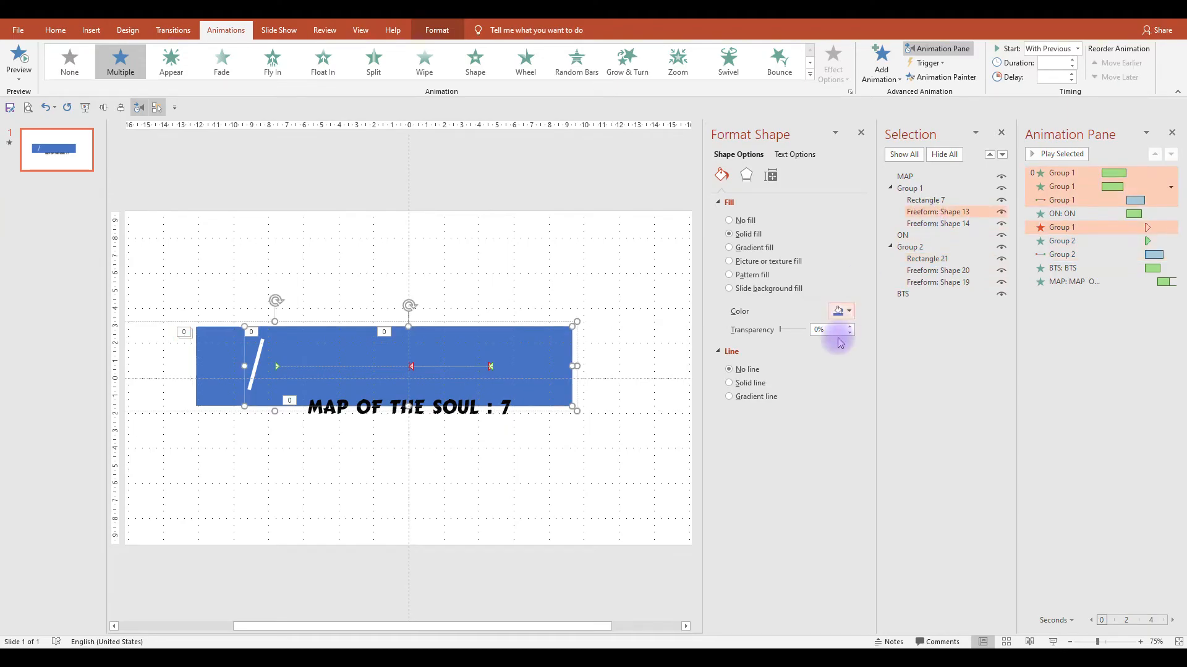
left_click(838, 312)
left_click(845, 340)
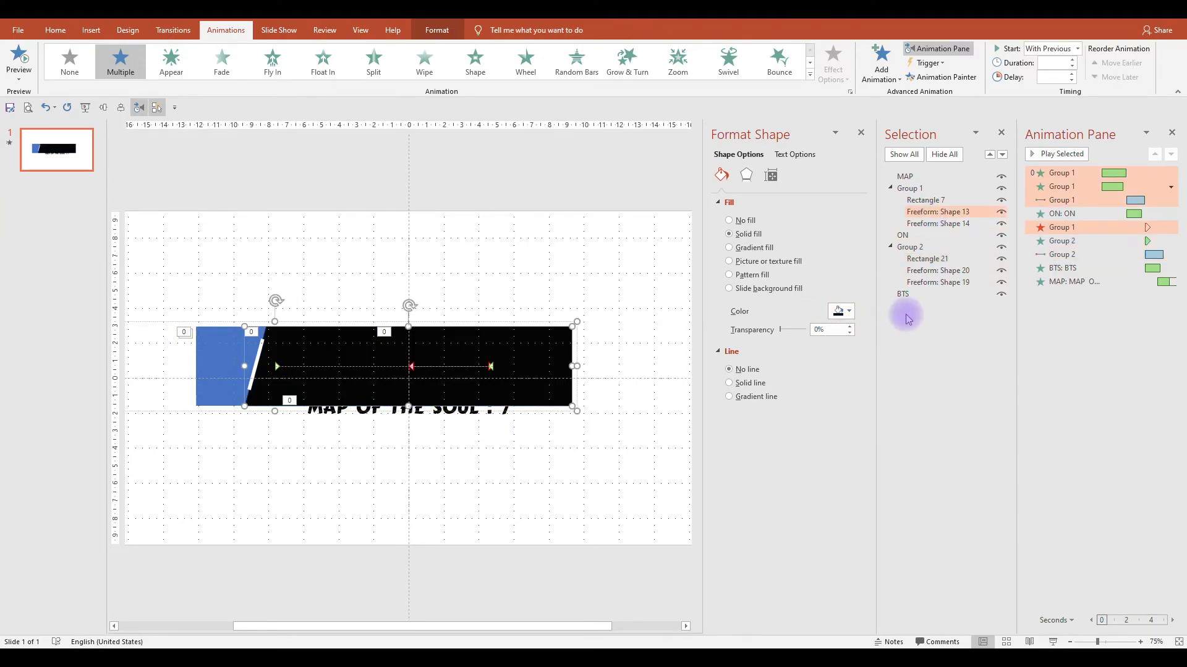
left_click(916, 285)
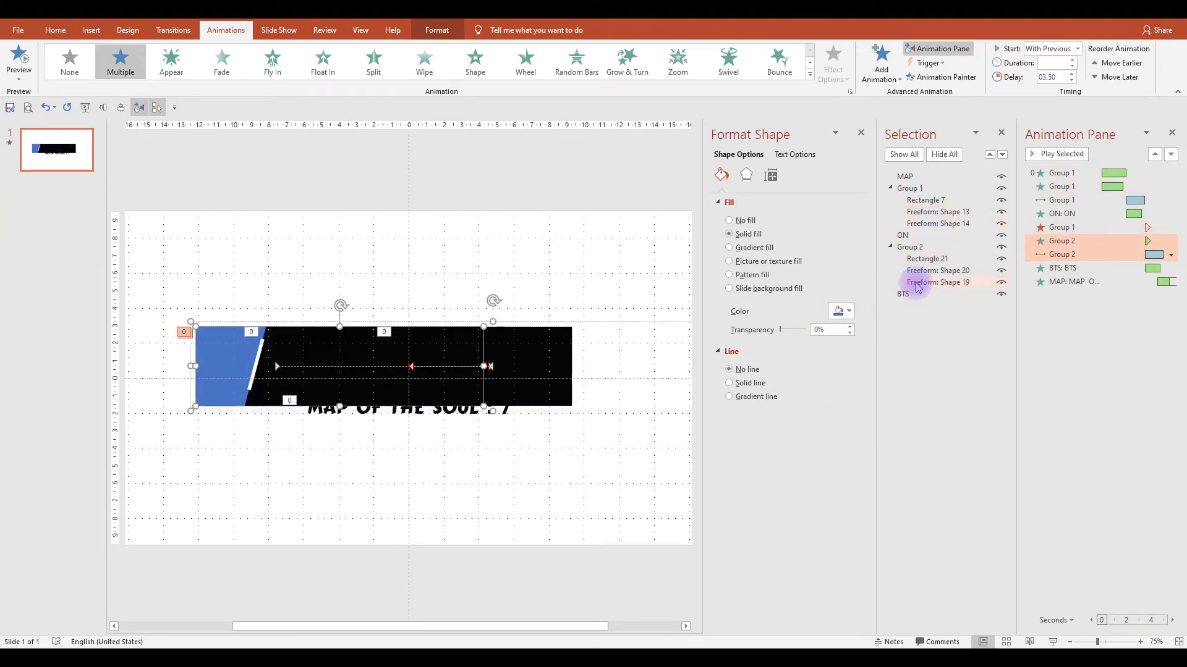
left_click(845, 312)
left_click(844, 341)
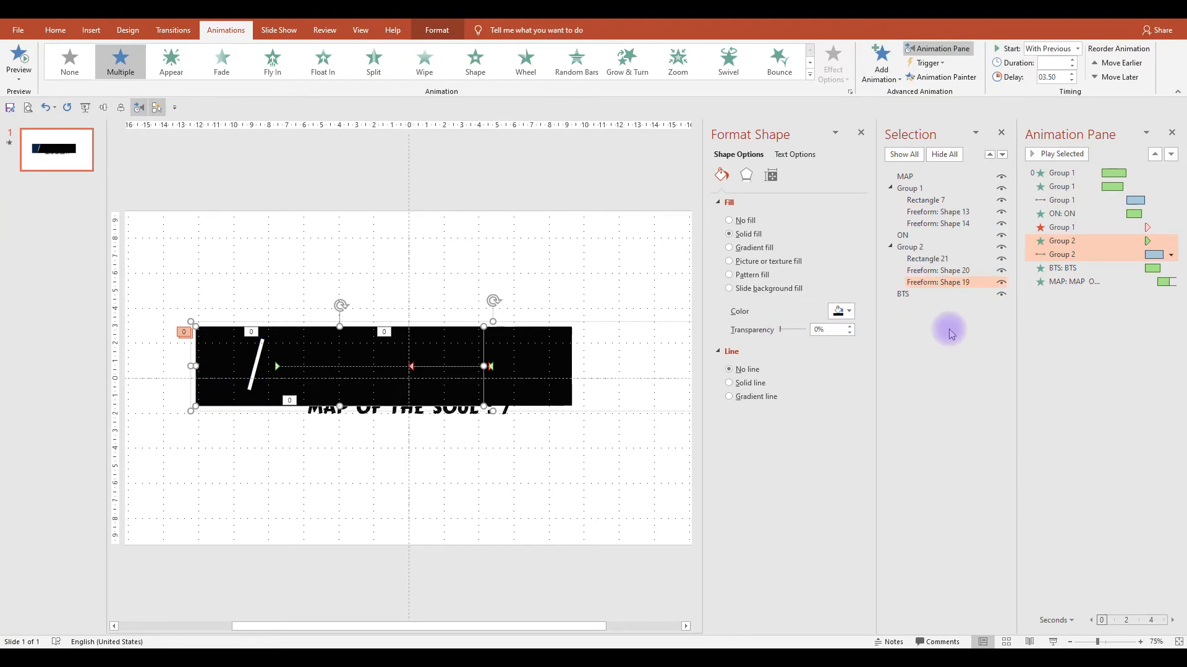
Set the slide background's solid fill to black.
left_click(658, 247)
left_click(840, 284)
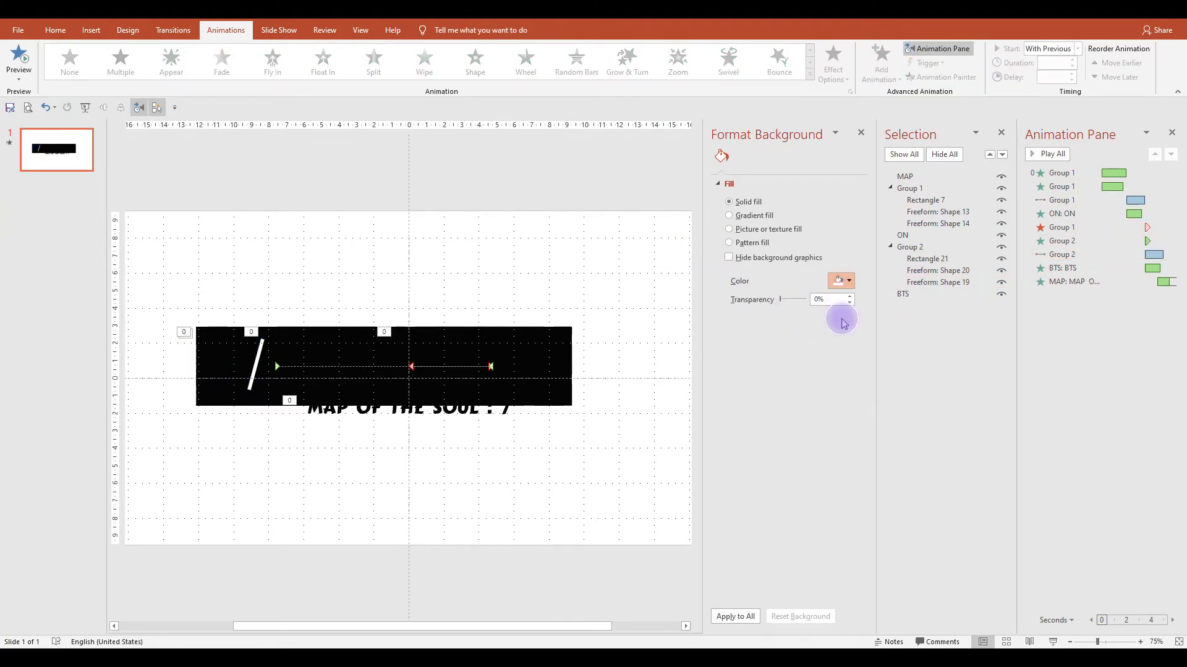
left_click(845, 322)
Change the font colour of the ON, BTS and MAP OF THE SOUL : 7 texts to white.
left_click(902, 234)
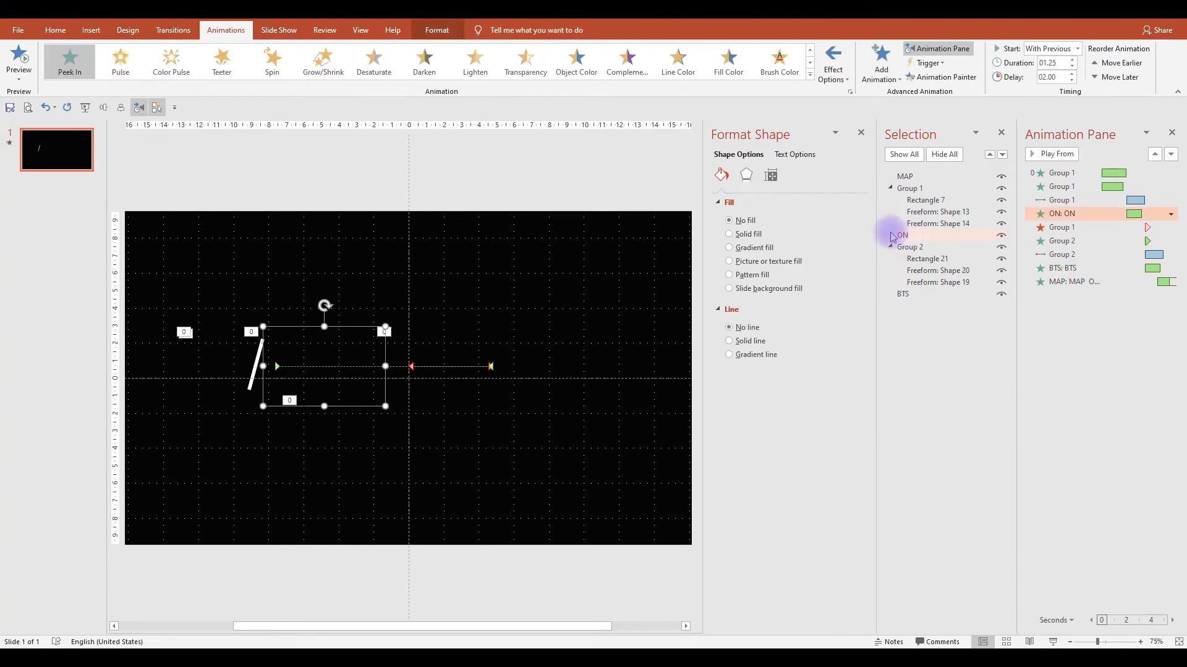
left_click(56, 31)
left_click(342, 73)
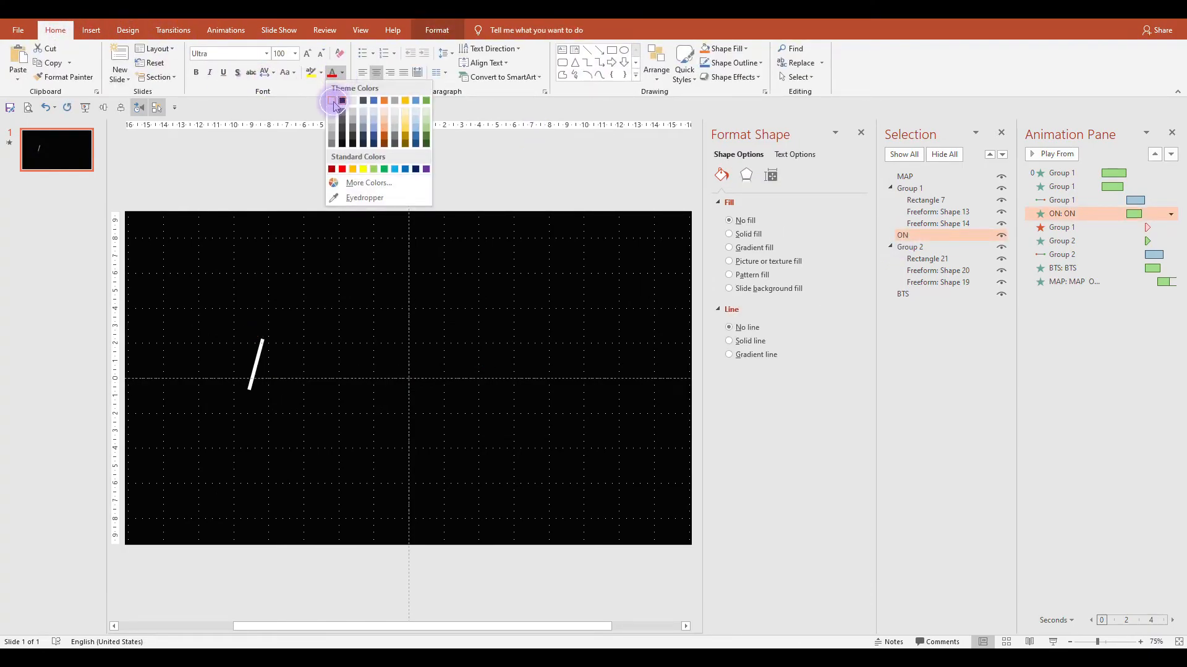
left_click(333, 102)
left_click(917, 295)
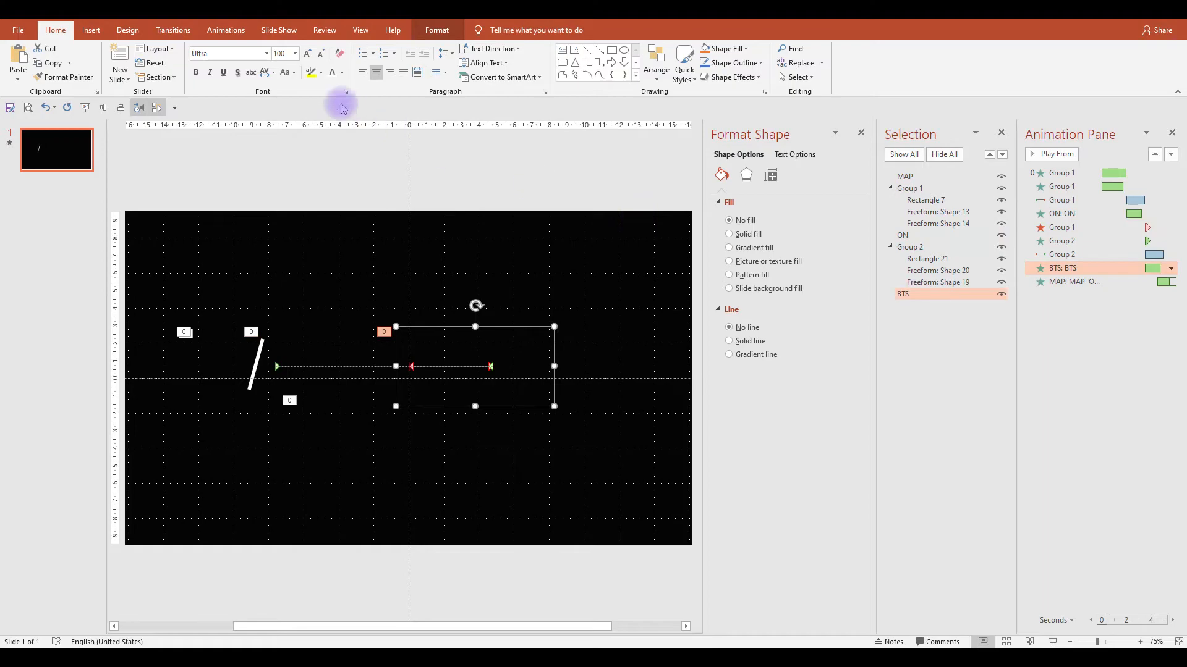
left_click(916, 179)
left_click(331, 73)
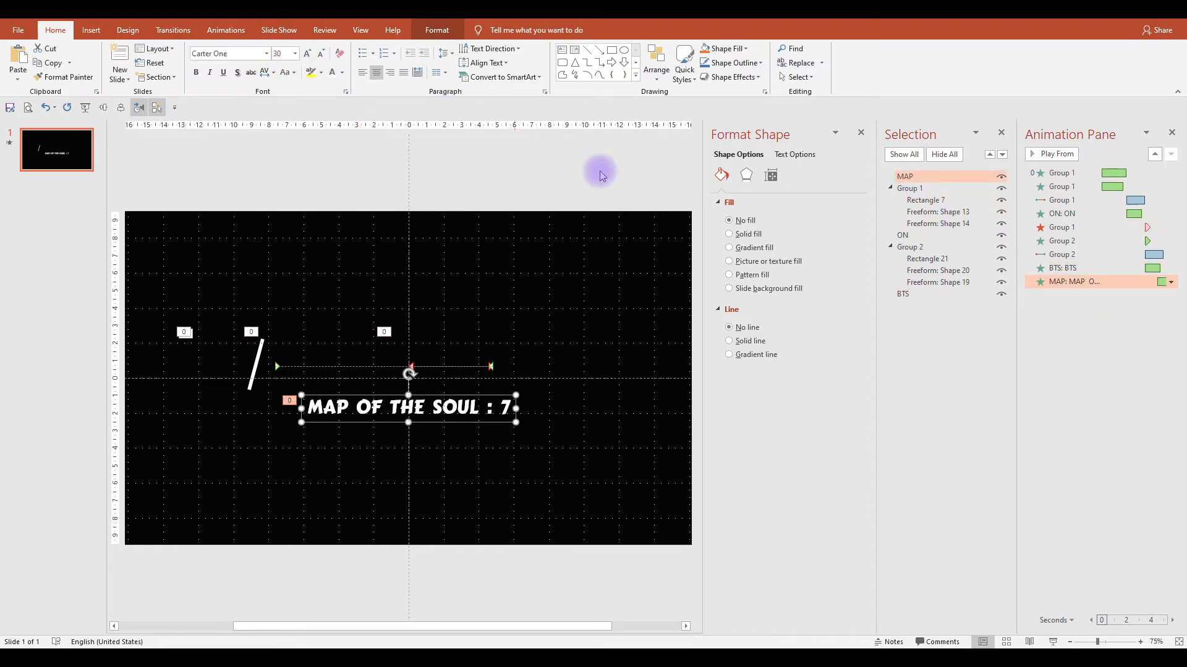
Preview the recoloured title animation on the slide and run it as a full-screen slide show.
left_click(1039, 155)
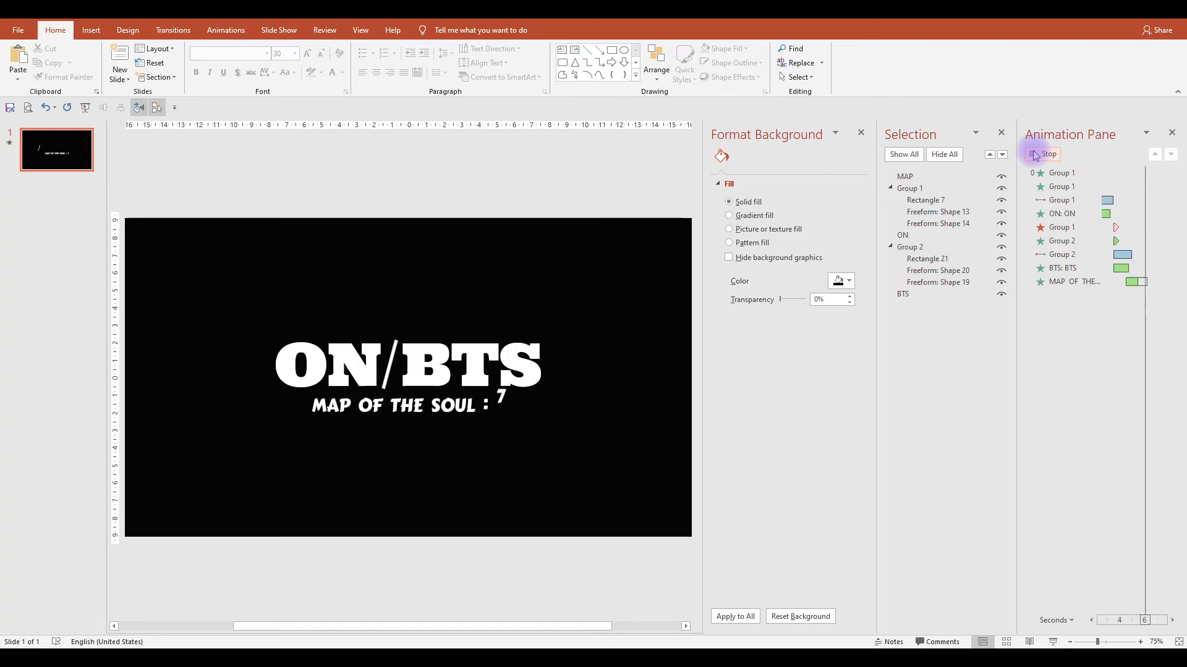
left_click(85, 107)
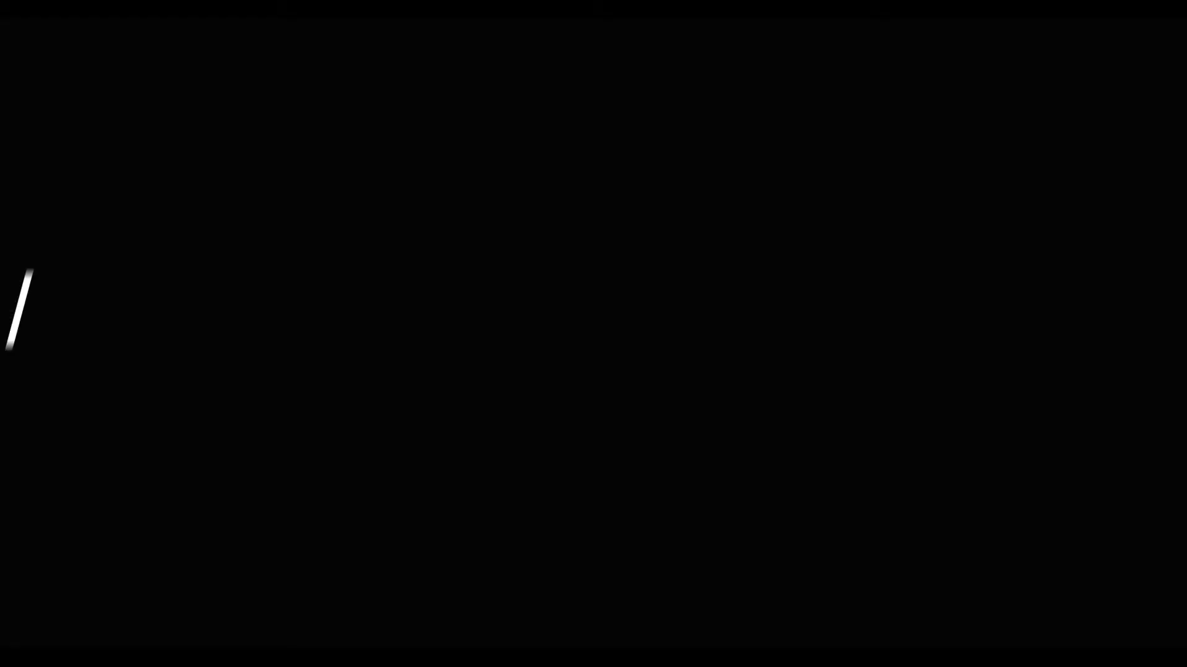